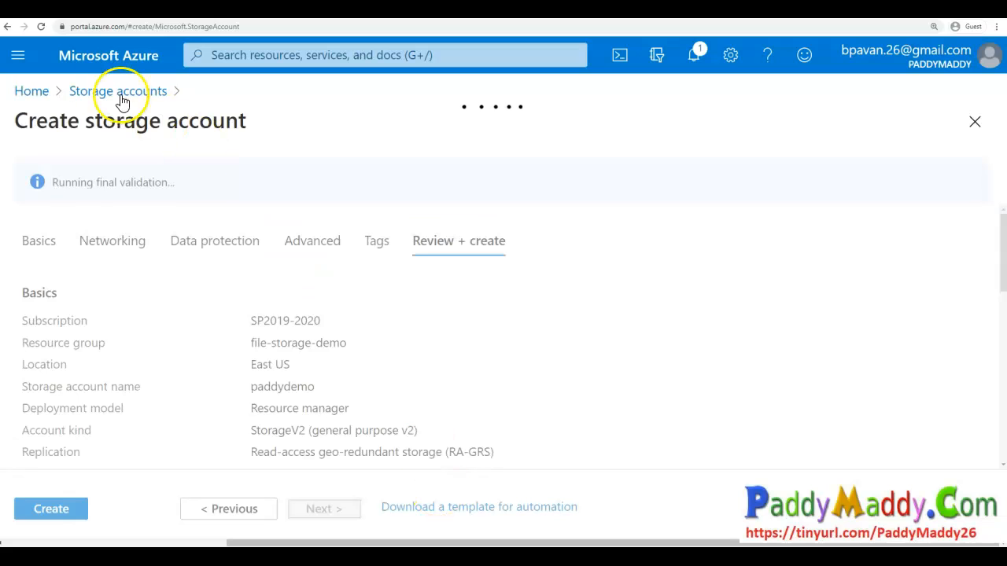
- Create the storage account and open the new resource once deployment completes
click(72, 521)
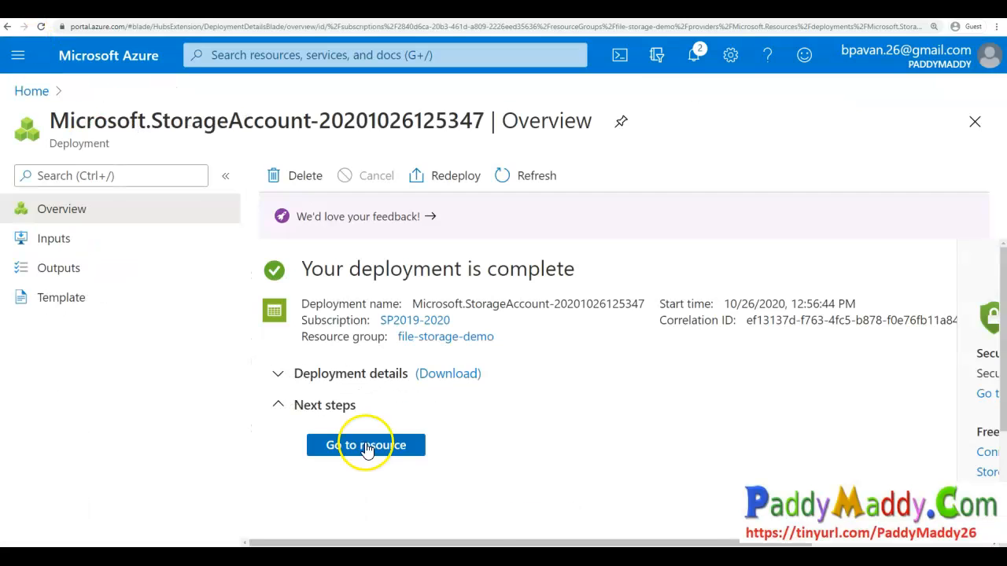
click(364, 443)
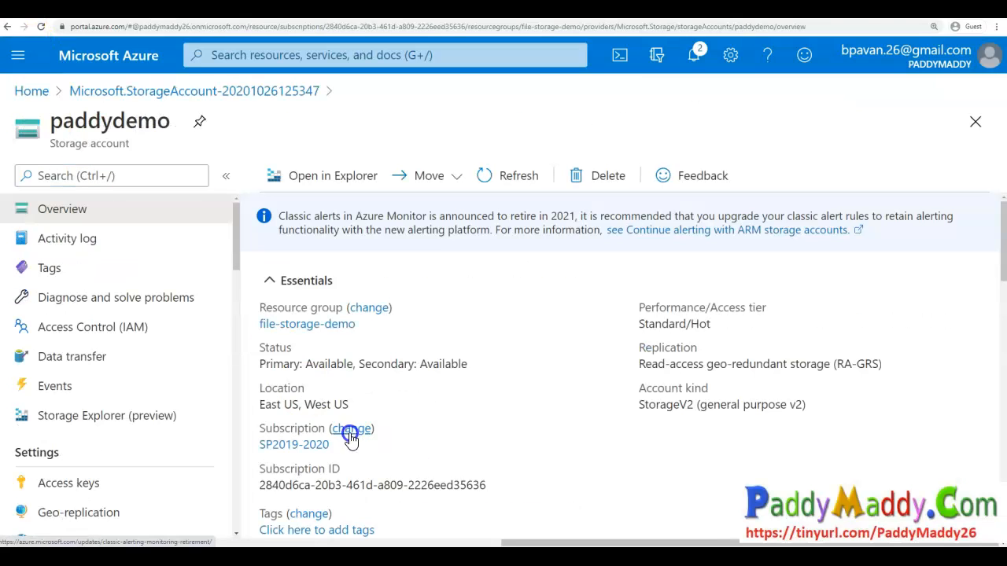
- Open the storage account's file shares and start a new file share named filesyncdemoshare
scroll(139, 367, down, 3)
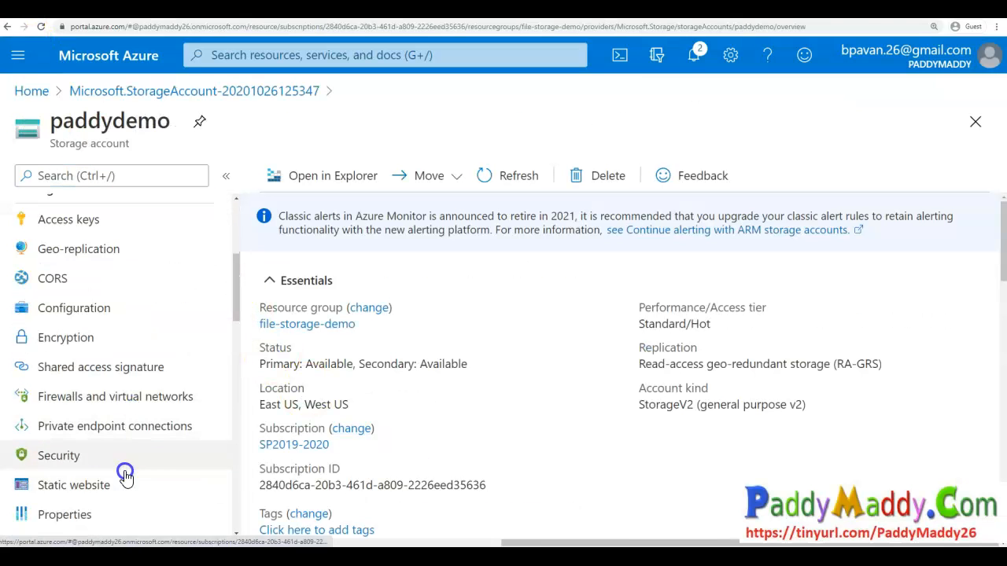
scroll(126, 476, down, 3)
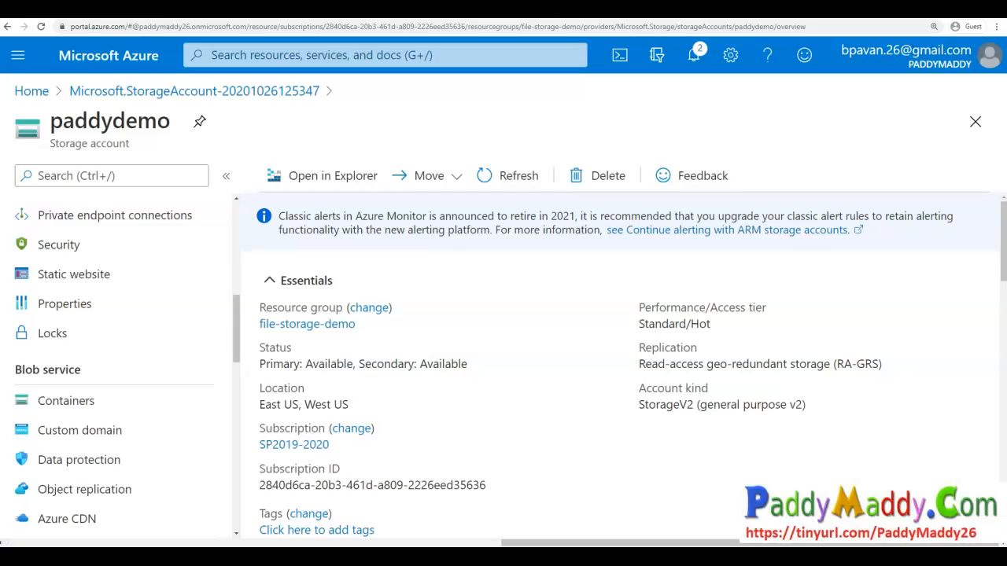
scroll(118, 441, down, 2)
scroll(244, 457, down, 3)
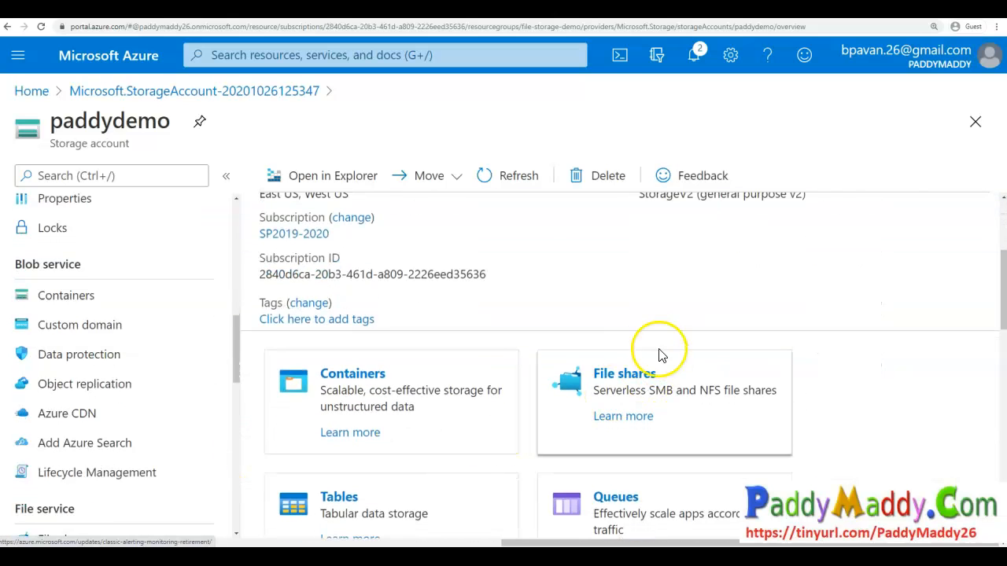
click(635, 376)
click(319, 185)
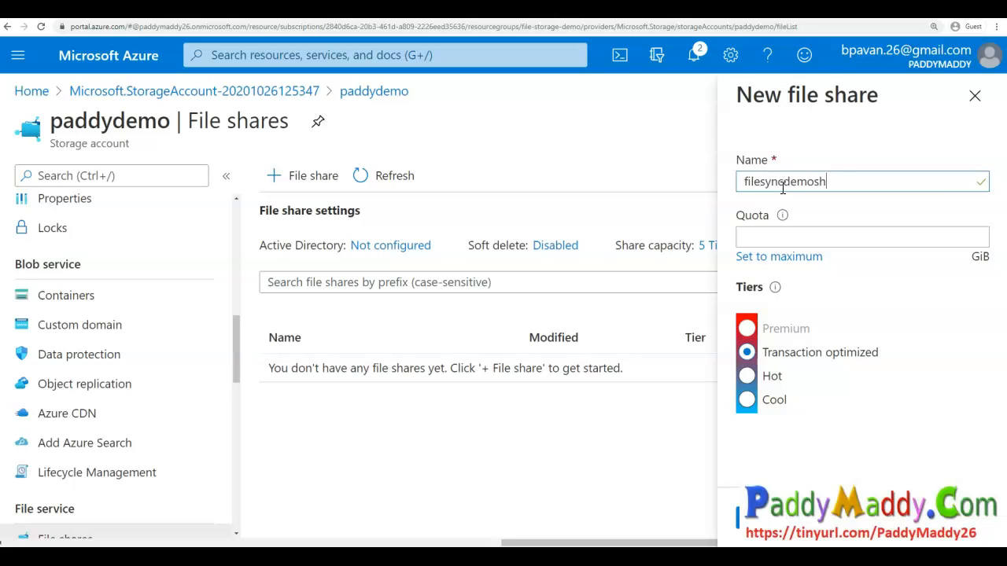
- Set the file share quota to 10 GiB and create the share
click(817, 237)
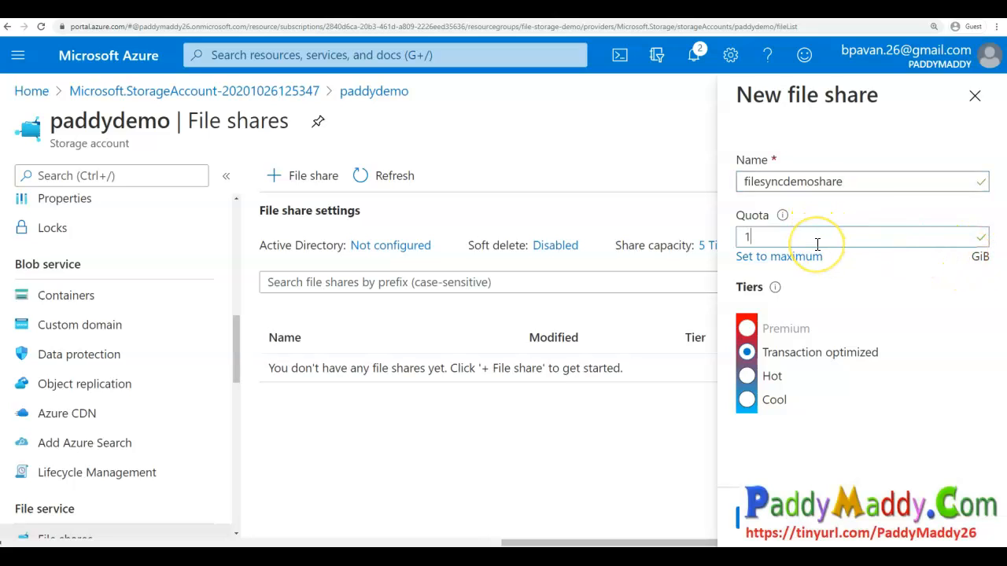
click(773, 523)
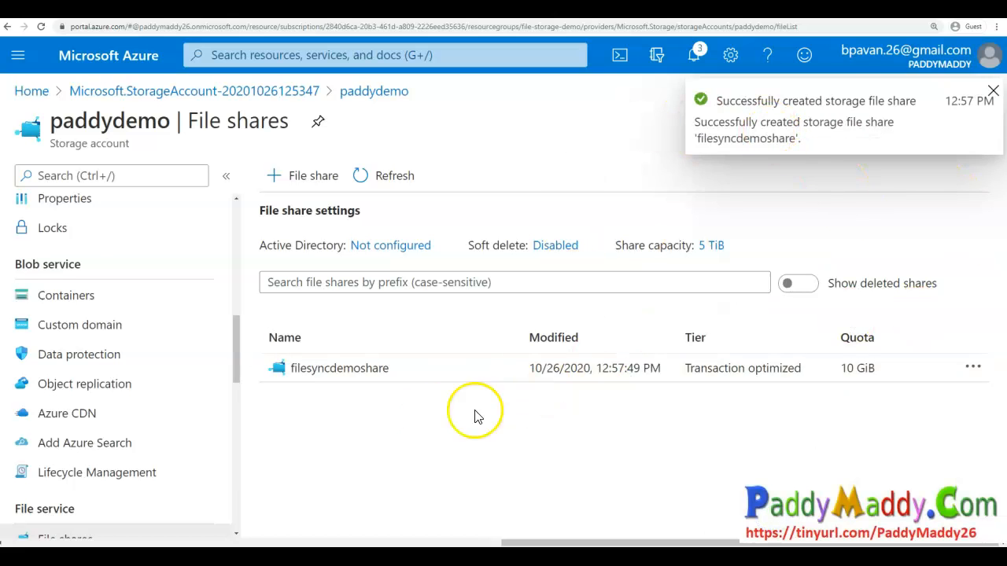
- Open filesyncdemoshare and review its connection instructions for Windows, Linux and macOS, then close the pane
click(347, 371)
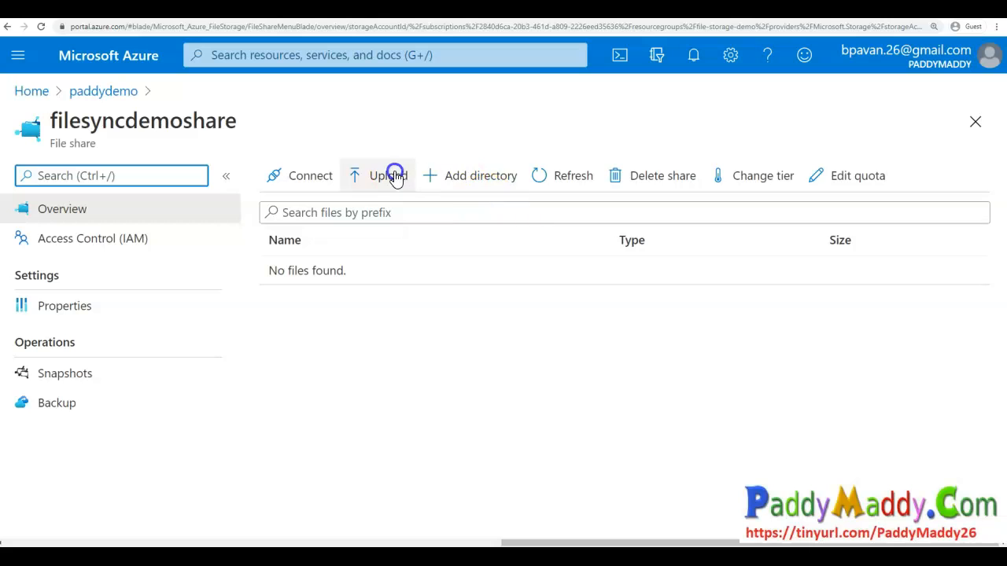
double_click(134, 136)
click(309, 176)
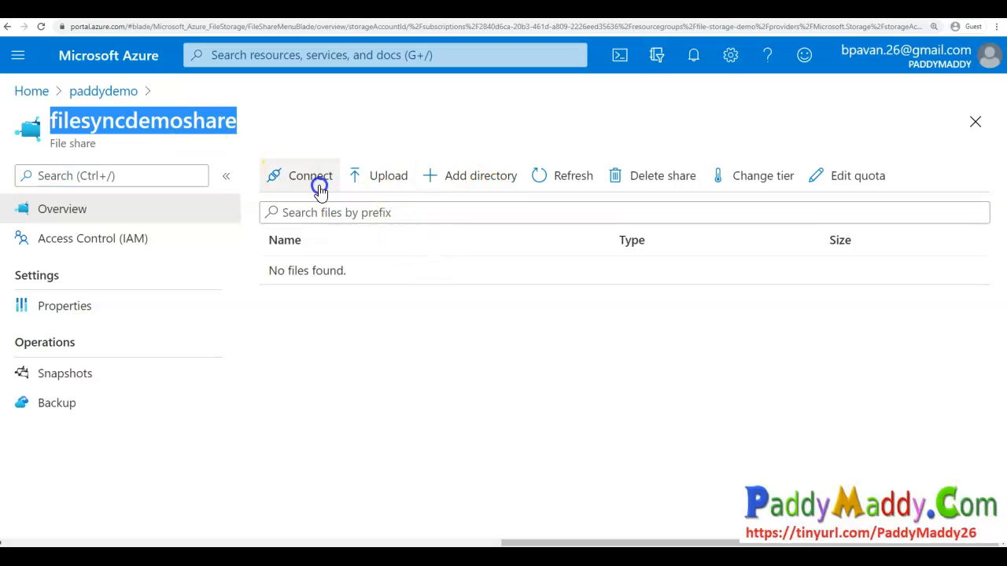
click(517, 427)
click(566, 244)
click(630, 257)
click(481, 238)
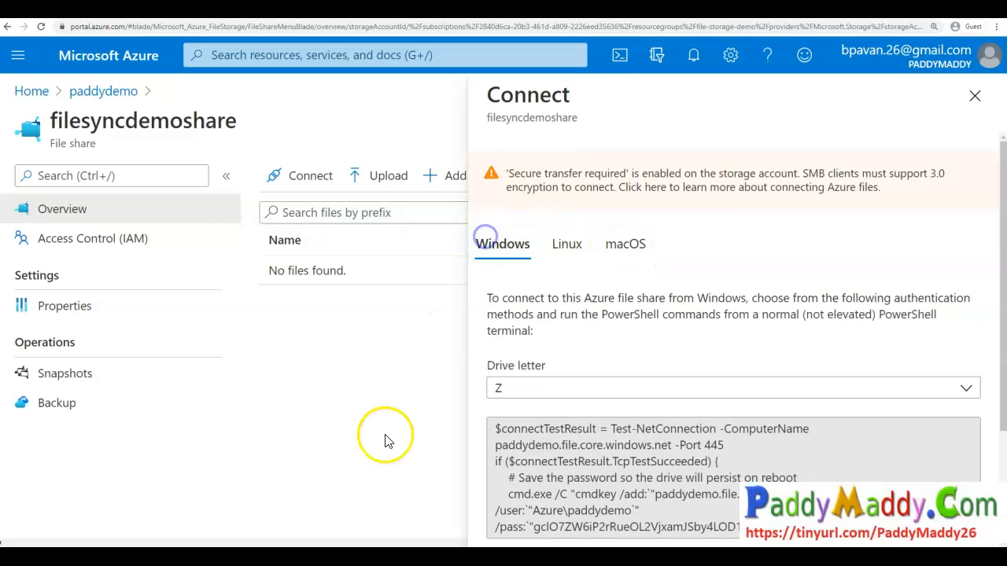
click(975, 95)
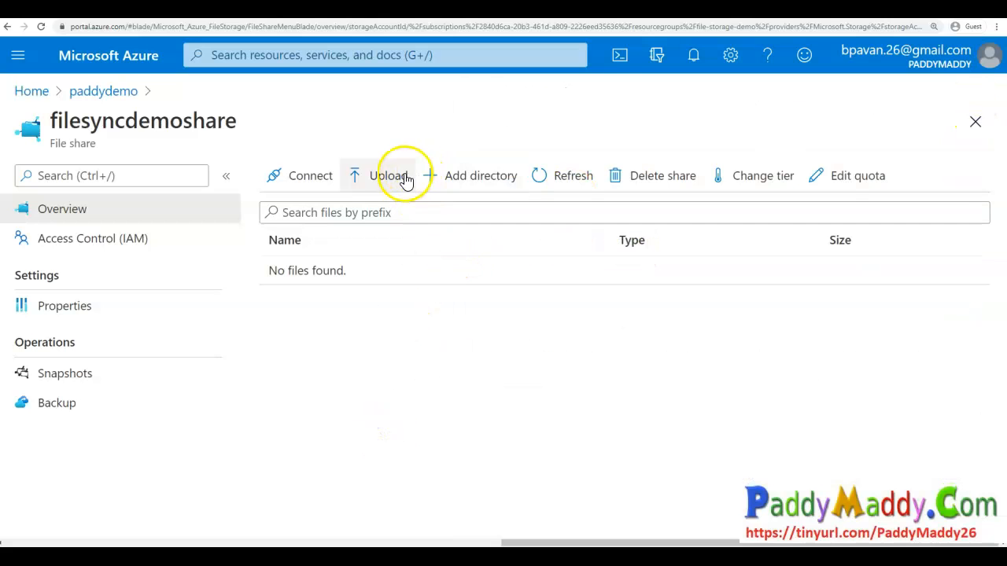
- Upload Sti_Trace.log to the file share with overwriting of existing files enabled, then close the upload pane
click(402, 176)
click(978, 172)
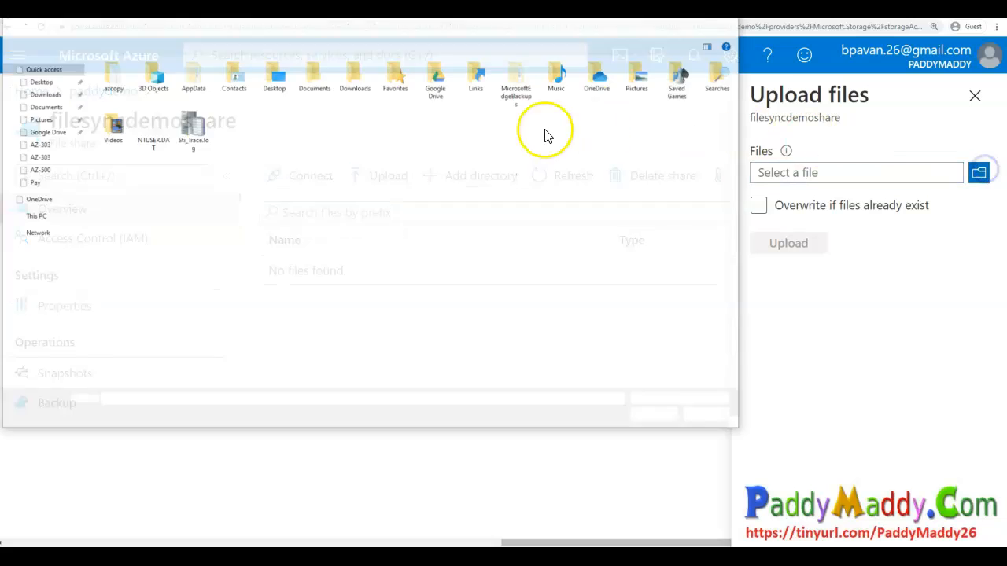
click(192, 131)
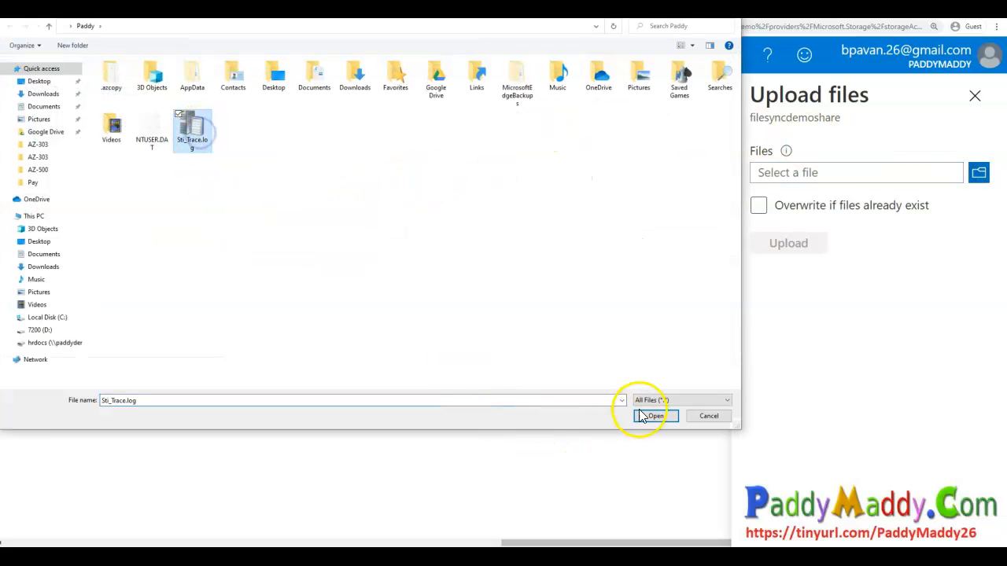
click(663, 418)
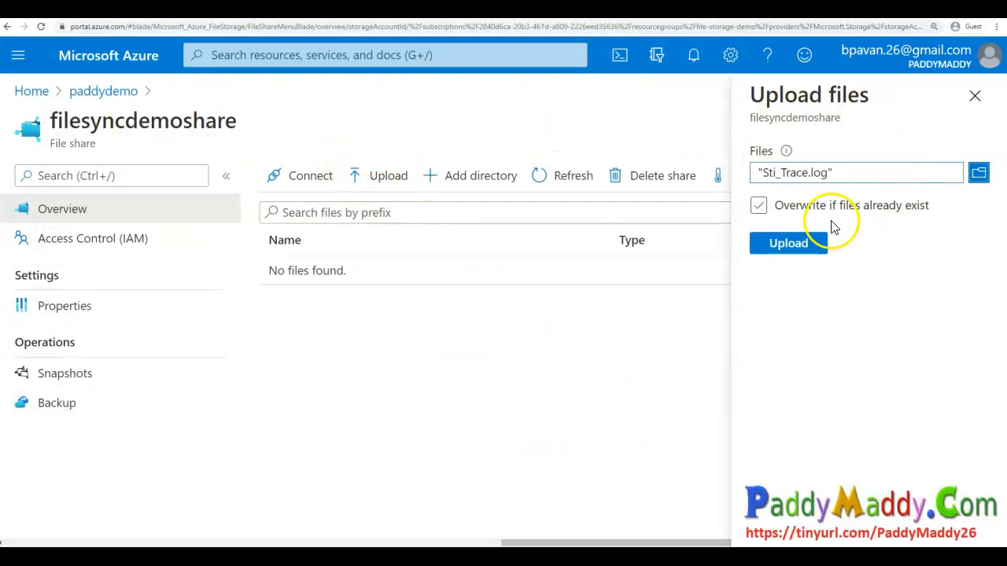
click(810, 243)
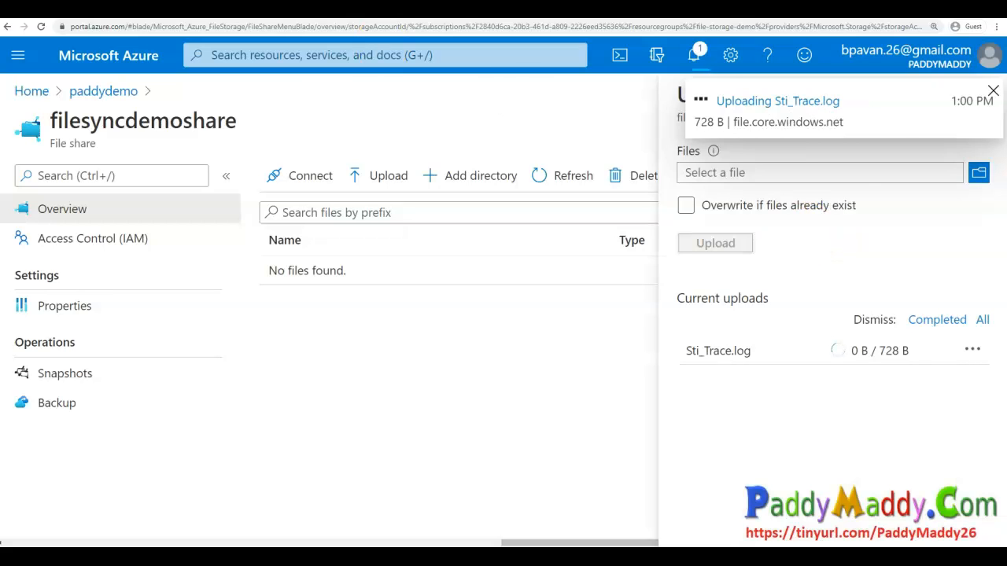
click(993, 92)
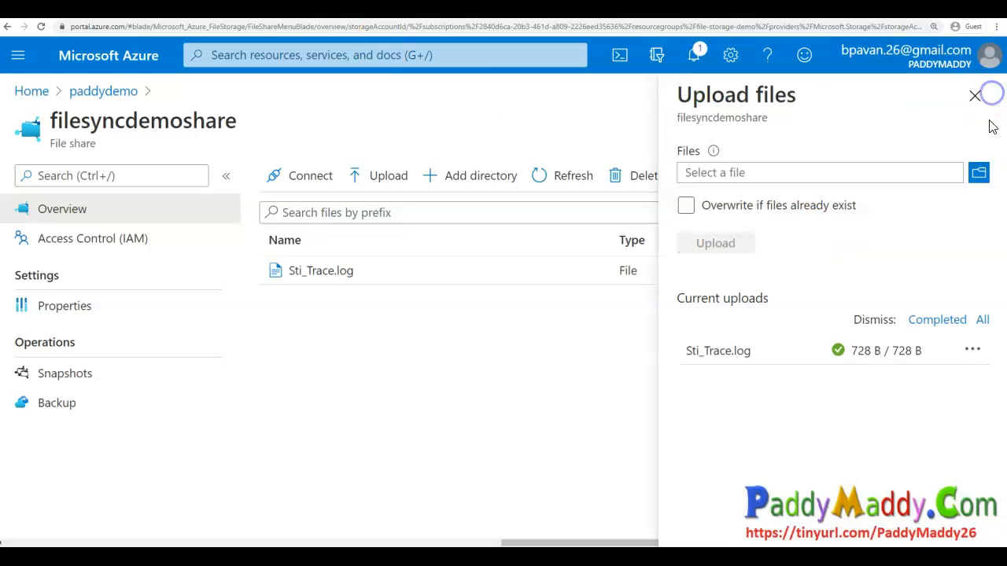
click(977, 93)
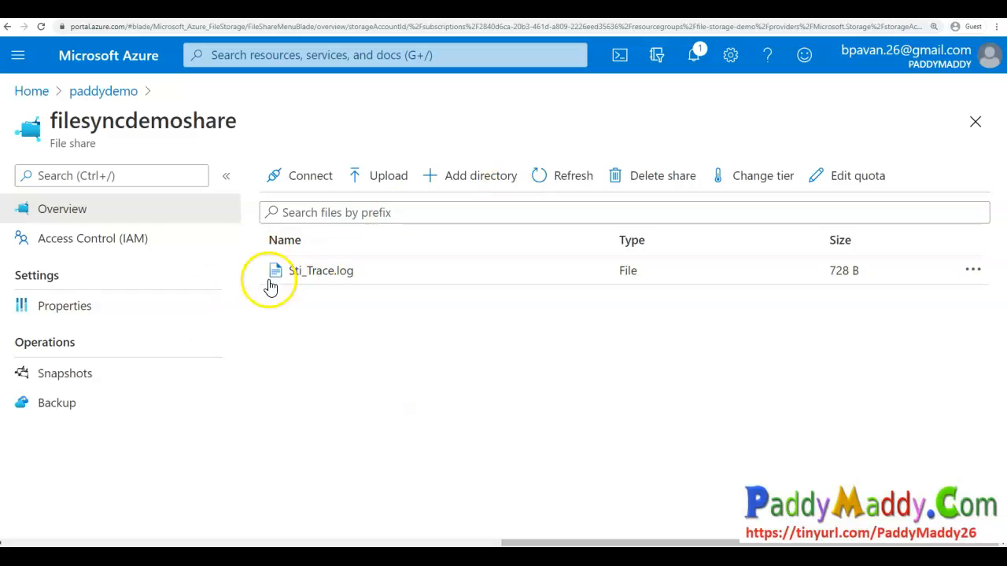
- Return to the portal home, find Azure File Sync in the Marketplace and start creating it
click(111, 92)
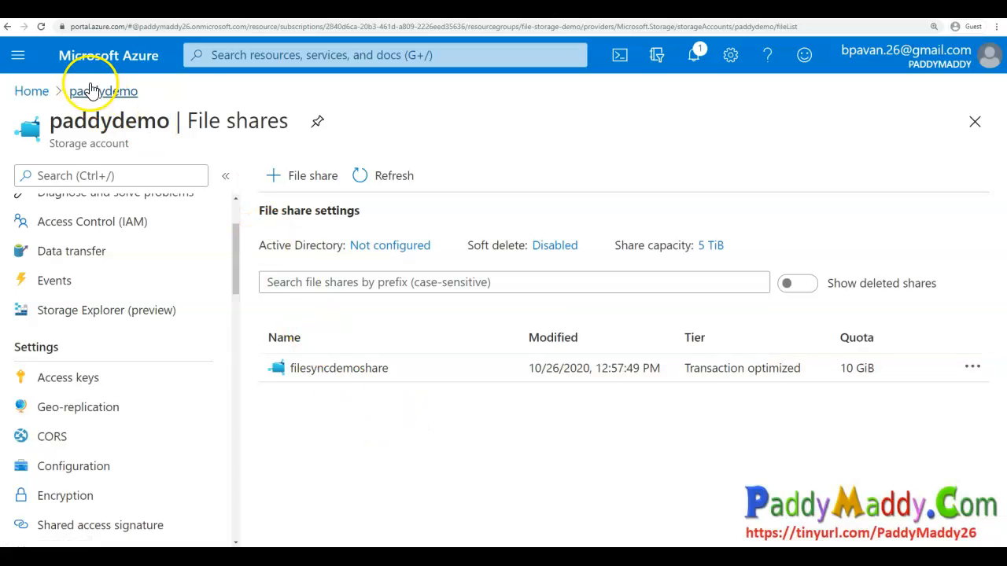
click(157, 69)
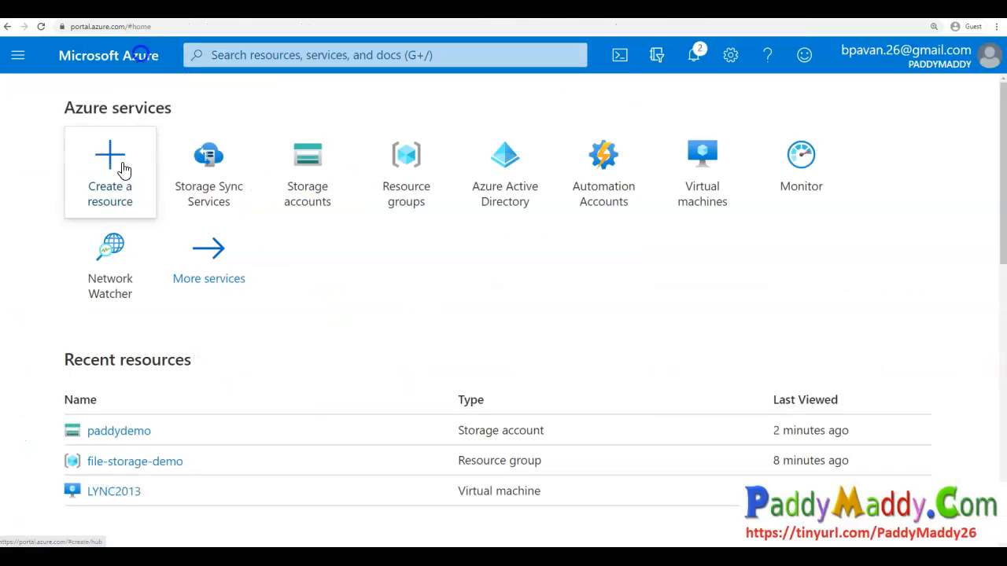
click(121, 168)
text(Azure File Sync)
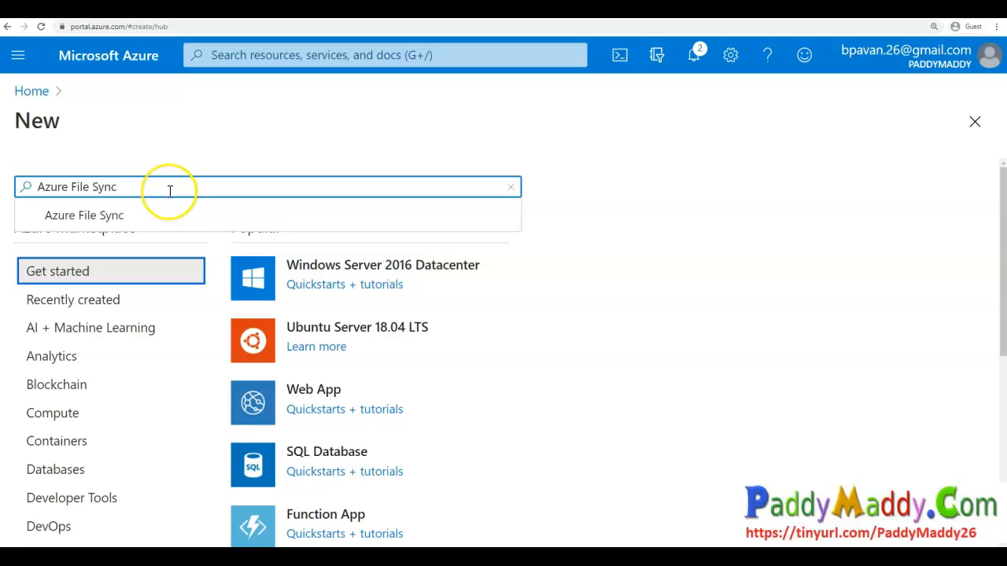
key(Return)
drag(108, 193, 279, 193)
click(172, 247)
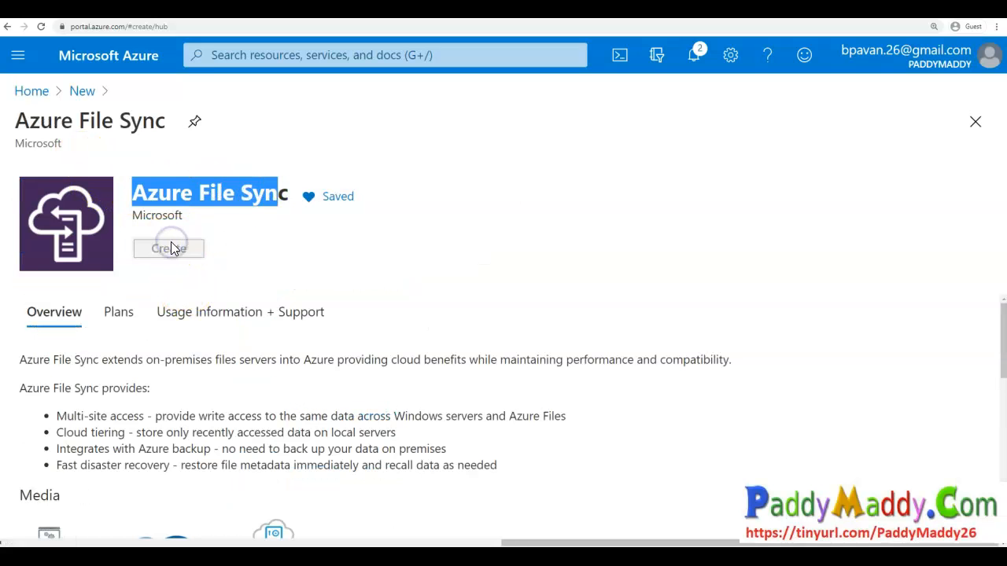
- Examine the Azure File Sync architecture diagram in the product's media section, then close its tab
scroll(440, 332, down, 2)
scroll(496, 349, up, 2)
scroll(461, 368, down, 3)
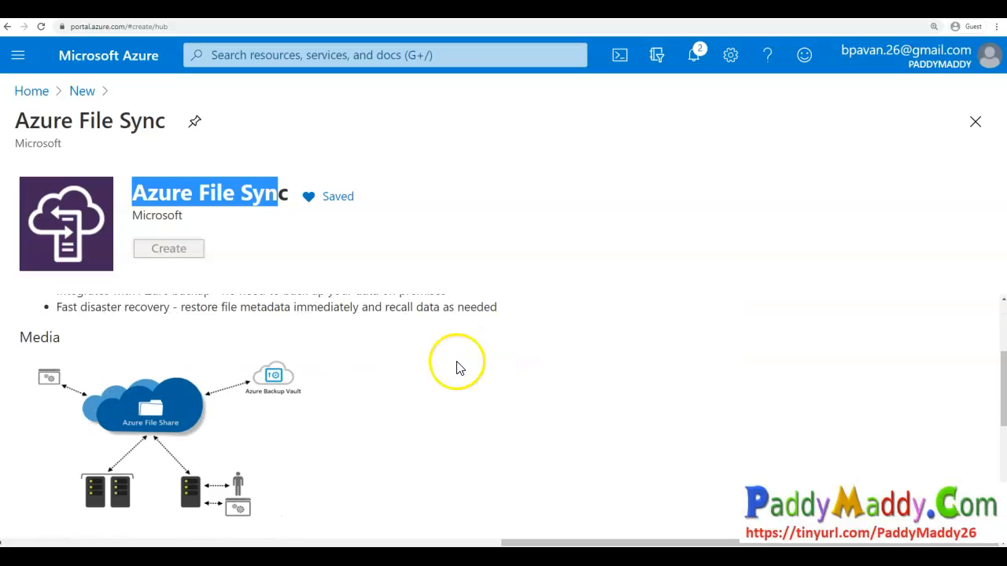
click(162, 416)
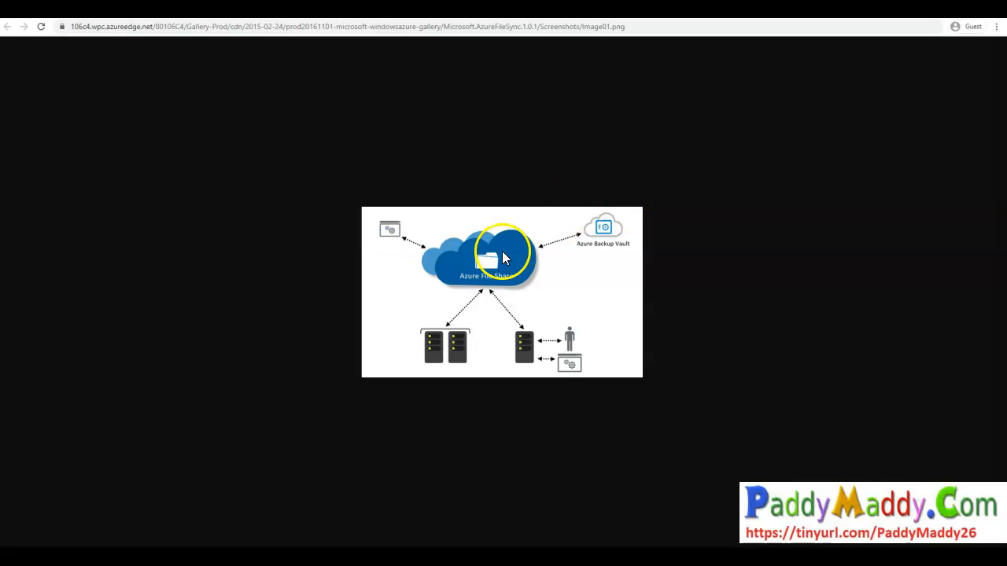
mouse_move(521, 234)
mouse_down()
mouse_move(439, 266)
mouse_move(513, 296)
mouse_move(472, 225)
mouse_move(487, 260)
mouse_up()
mouse_move(449, 319)
mouse_down()
mouse_move(441, 382)
mouse_move(442, 316)
mouse_move(422, 360)
mouse_move(483, 289)
mouse_move(530, 274)
mouse_move(521, 234)
mouse_move(488, 309)
mouse_move(494, 237)
mouse_up()
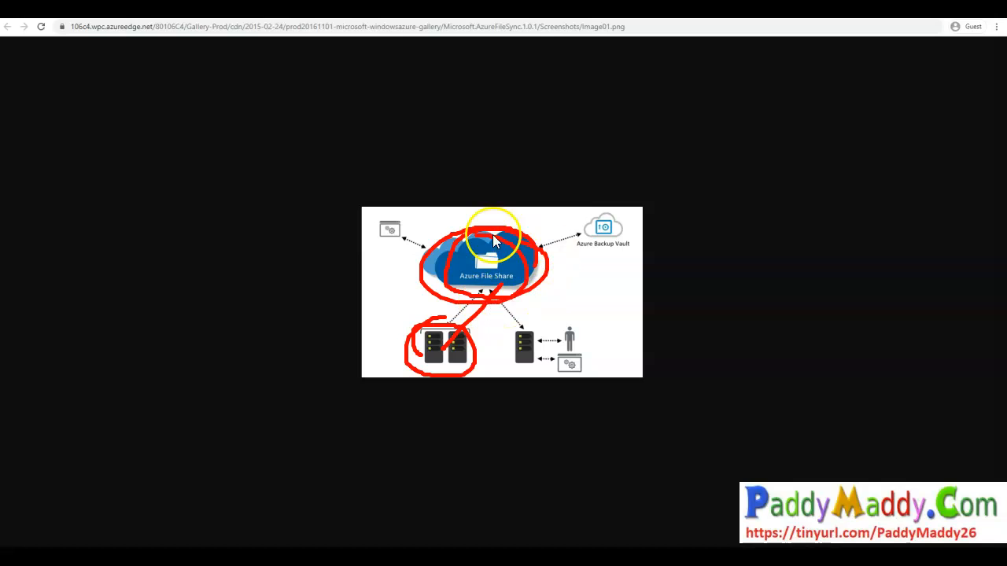
mouse_move(578, 366)
mouse_down()
mouse_move(568, 340)
mouse_move(553, 345)
mouse_up()
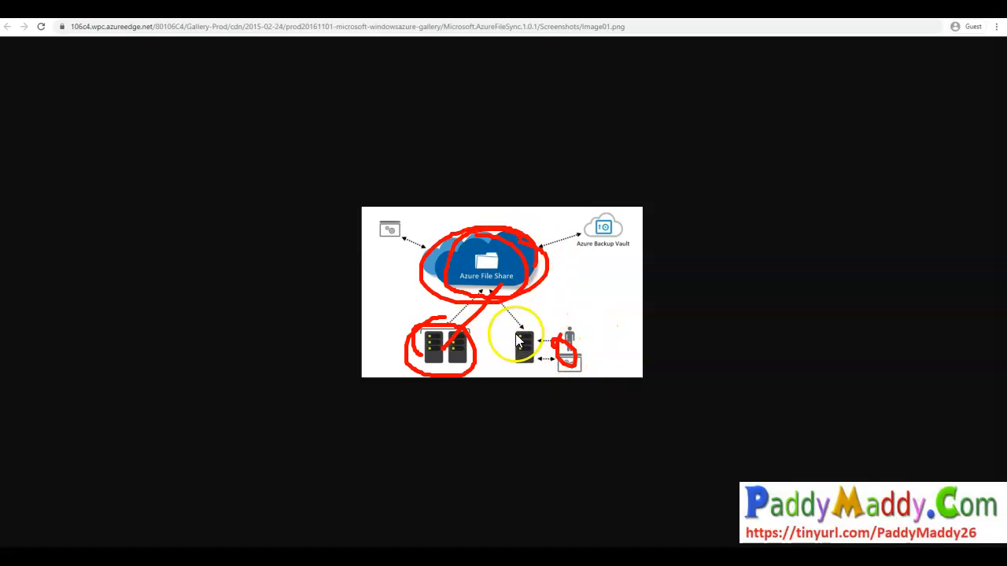
mouse_move(480, 360)
mouse_down()
mouse_move(513, 363)
mouse_move(504, 358)
mouse_move(535, 340)
mouse_move(523, 366)
mouse_up()
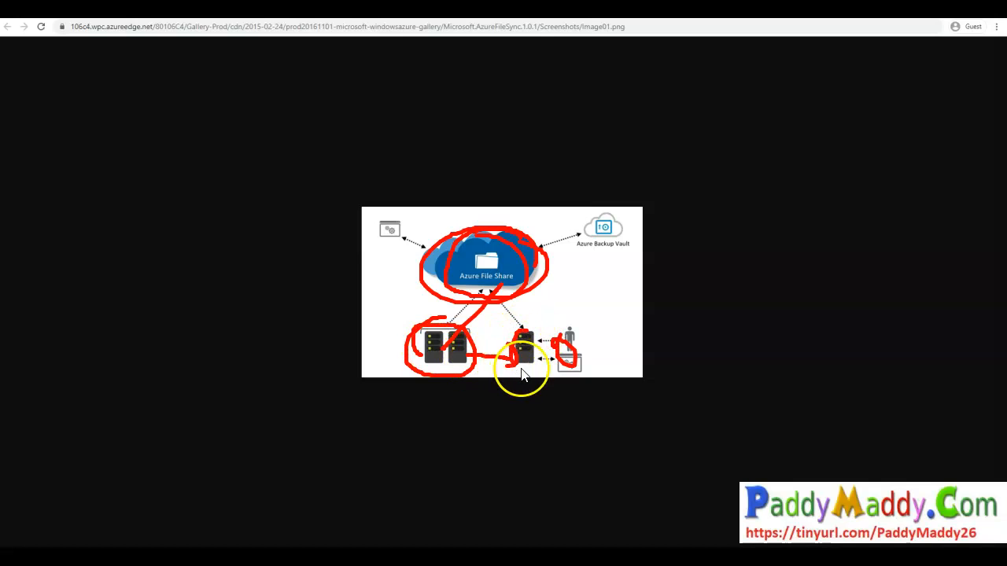
drag(431, 343, 452, 340)
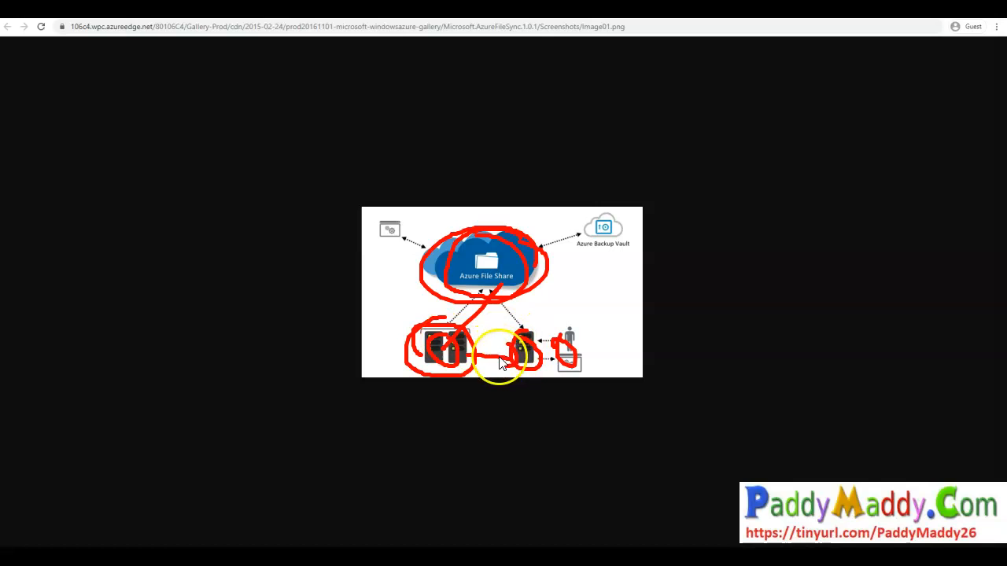
mouse_move(447, 334)
mouse_down()
mouse_move(532, 254)
mouse_move(449, 231)
mouse_move(427, 288)
mouse_move(508, 302)
mouse_move(536, 245)
mouse_move(472, 246)
mouse_up()
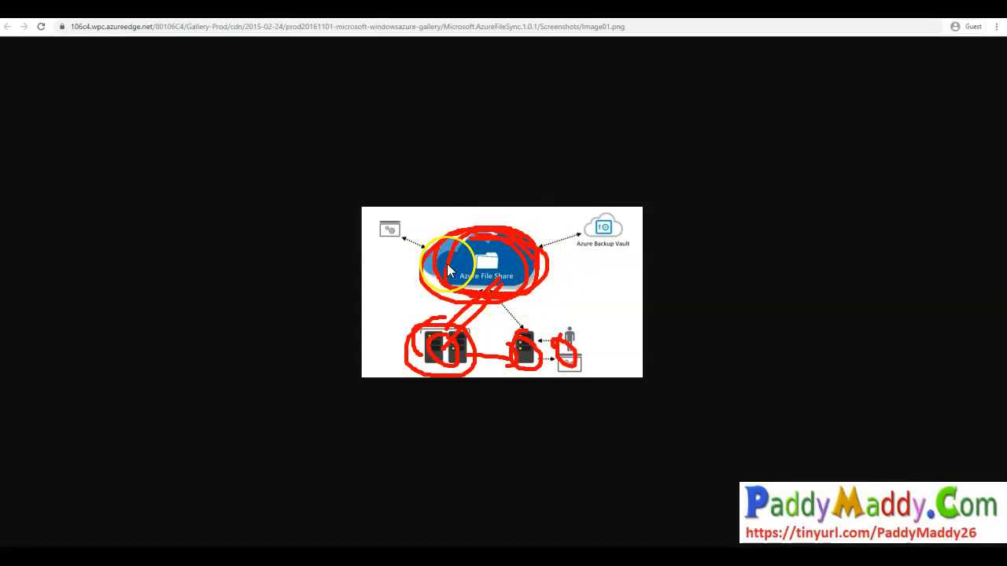
key(Escape)
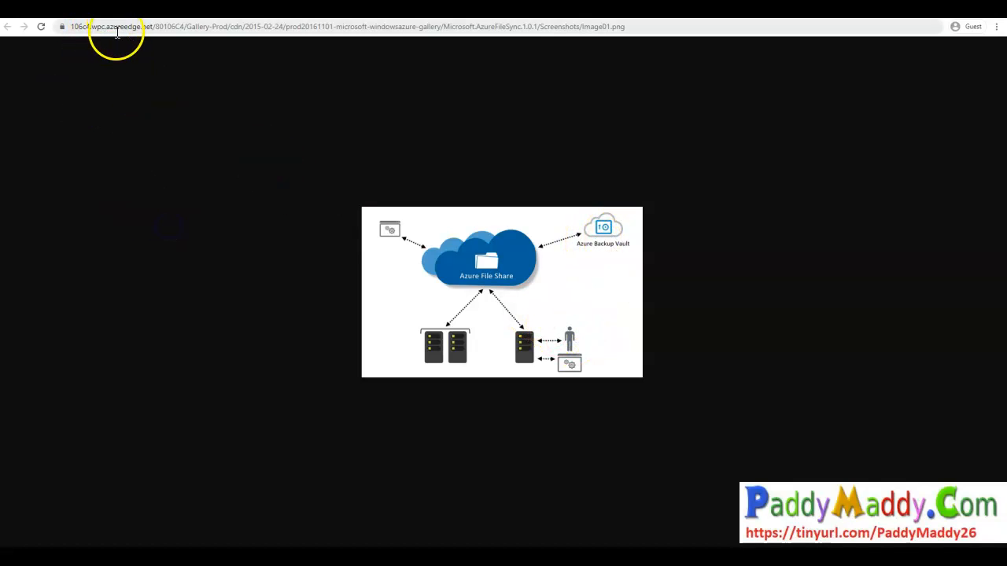
key(ctrl+w)
- Name the new storage sync service demofilesync in resource group file-storage-demo, region East US
scroll(320, 361, down, 3)
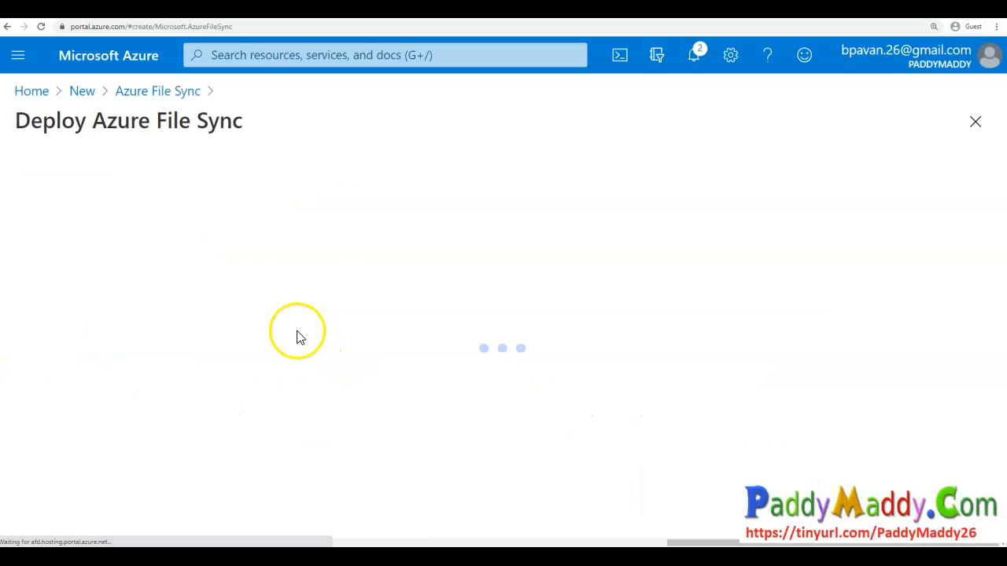
scroll(218, 270, down, 1)
scroll(175, 265, up, 1)
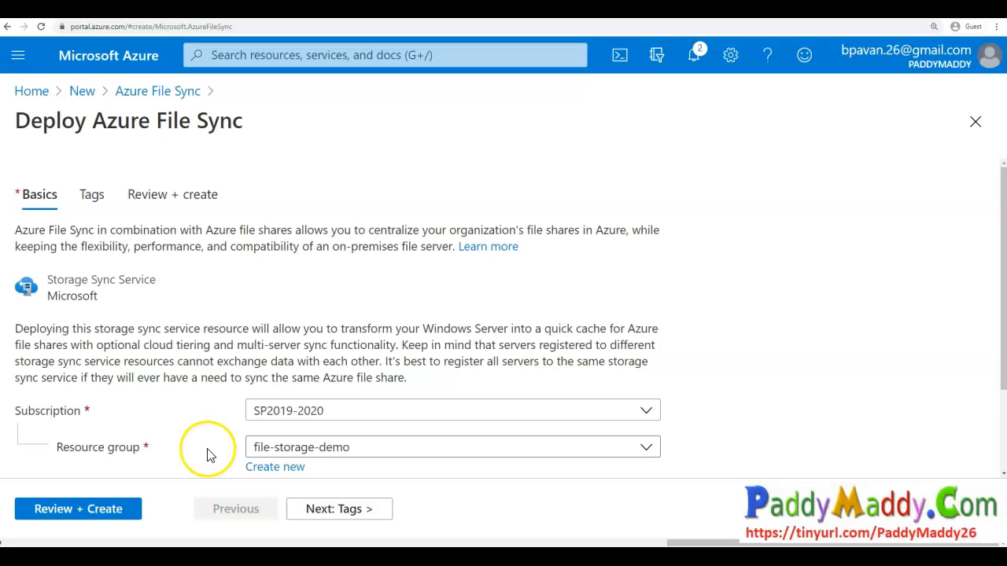
scroll(207, 454, down, 3)
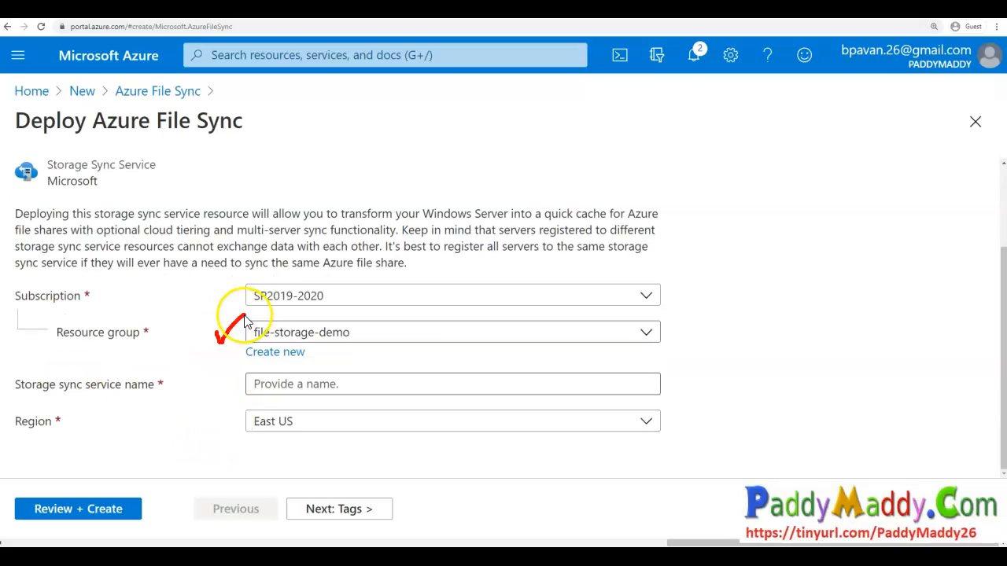
click(291, 389)
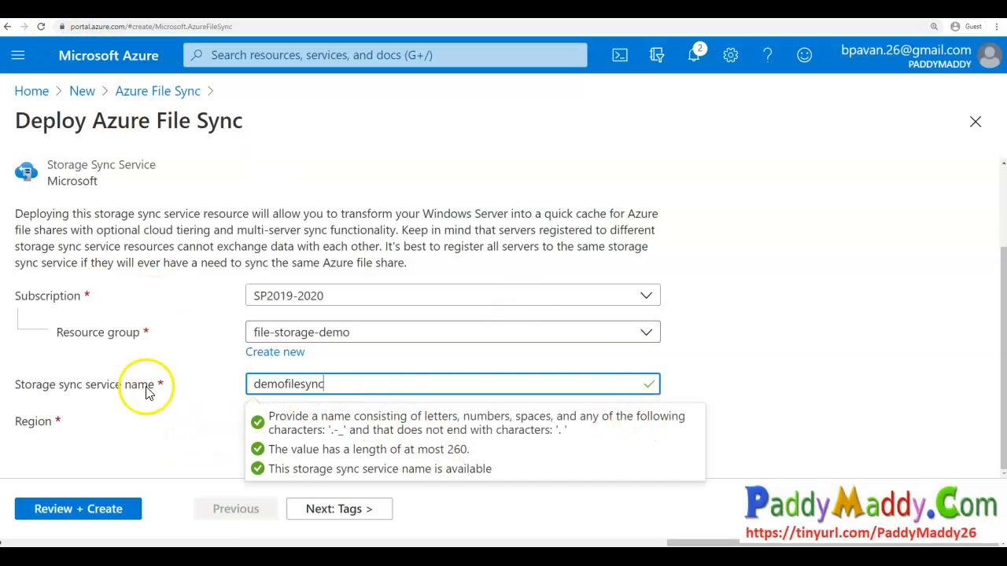
click(598, 419)
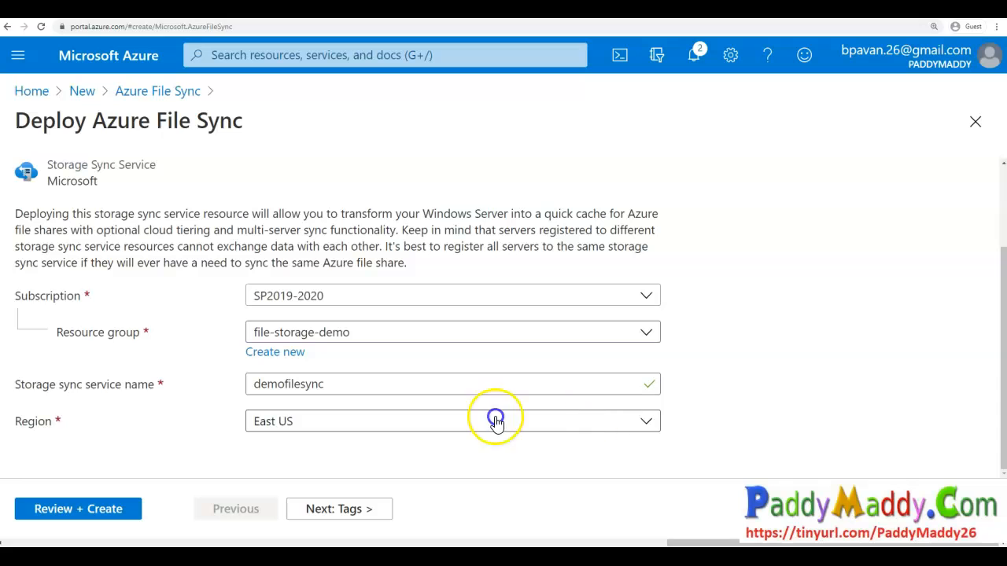
- Skip the Tags page, create the storage sync service from the review page, and open the new resource
click(366, 509)
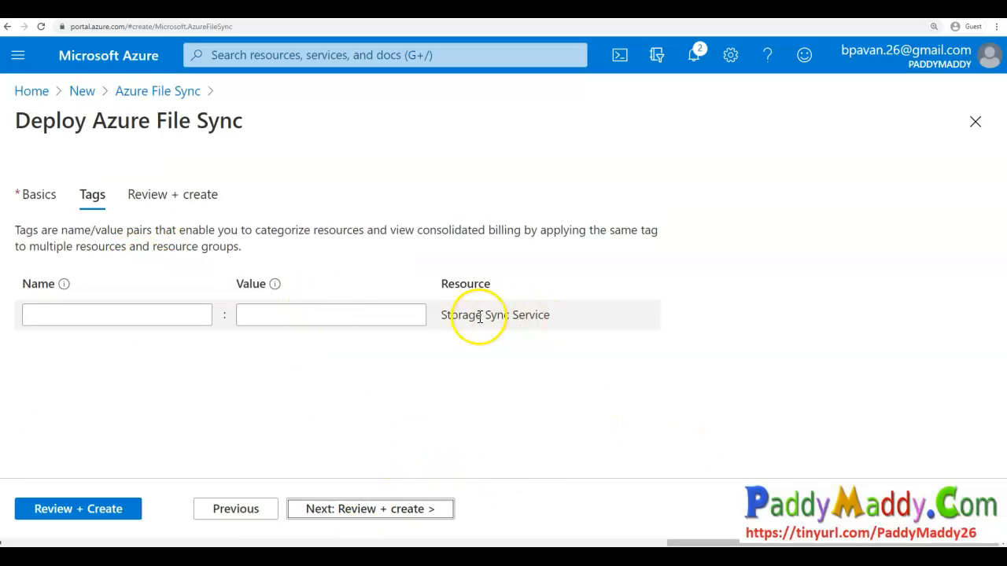
click(457, 316)
drag(488, 315, 550, 316)
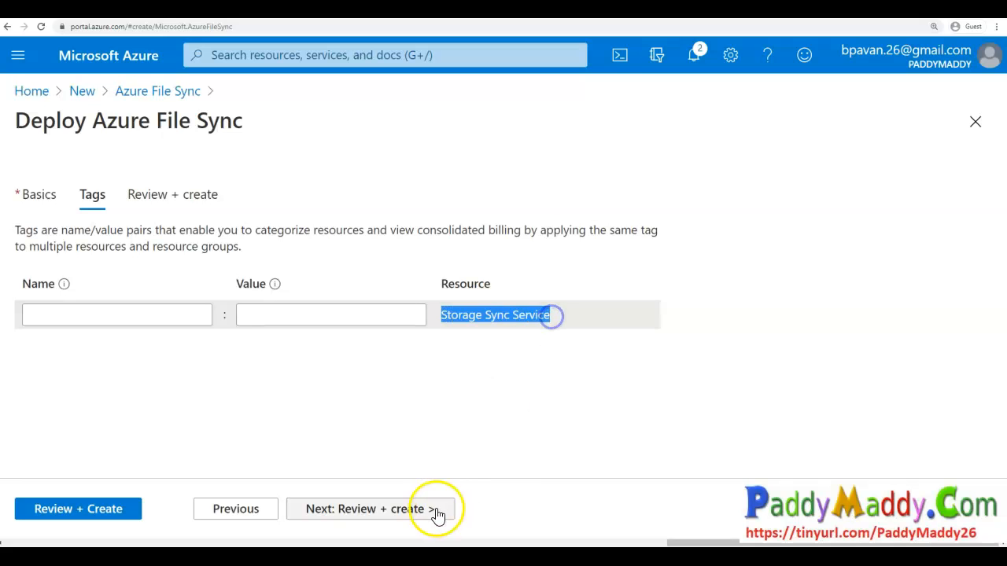
mouse_move(527, 284)
mouse_down()
mouse_move(445, 349)
mouse_move(510, 268)
mouse_up()
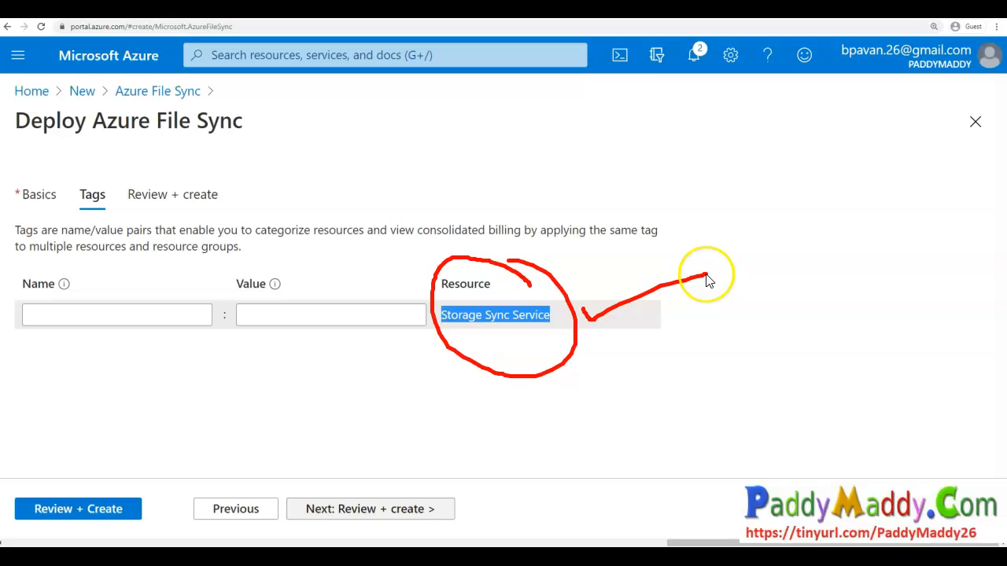
click(428, 512)
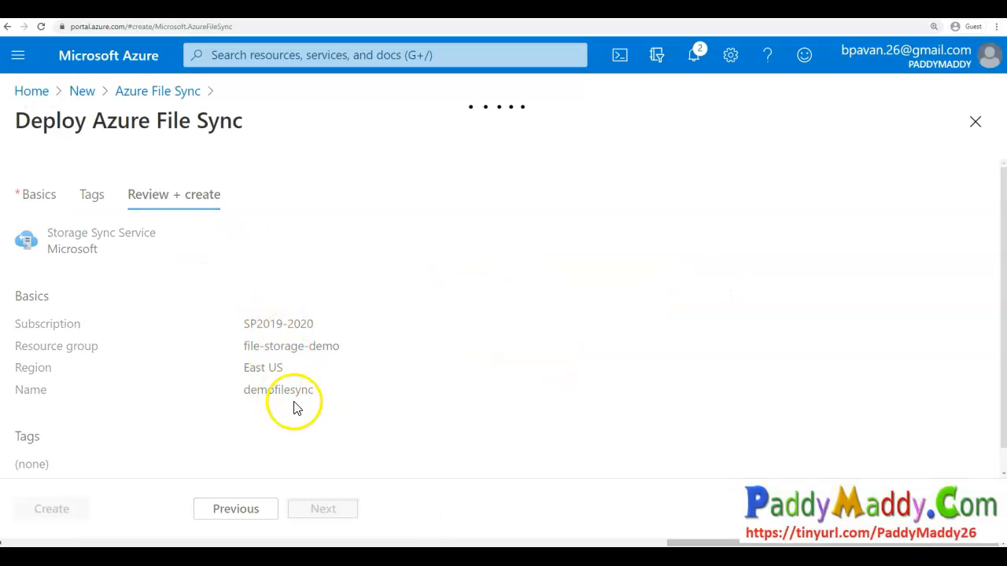
click(71, 511)
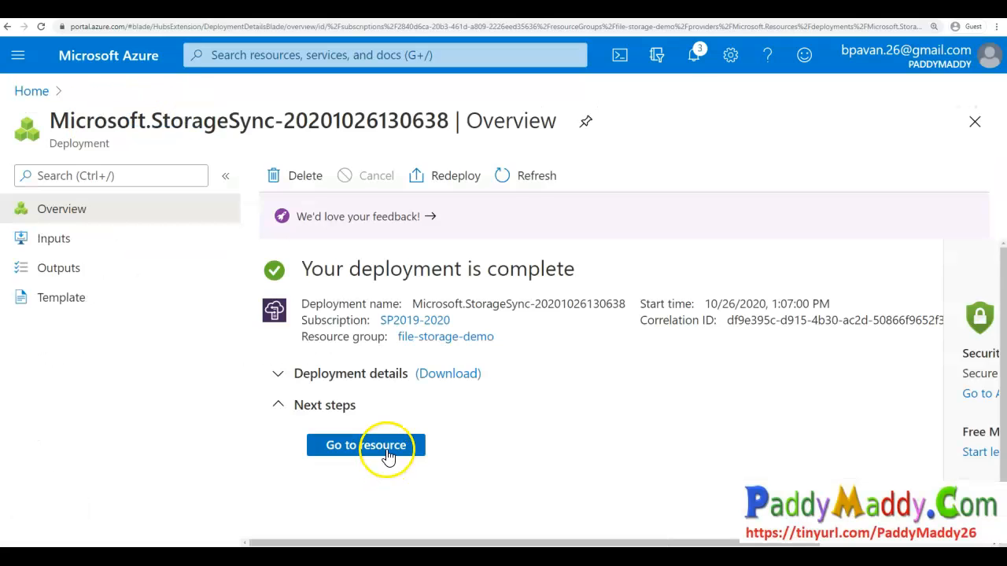
click(386, 448)
- Examine the new storage sync service's overview, including its Sync groups and Registered servers sections
drag(49, 121, 173, 118)
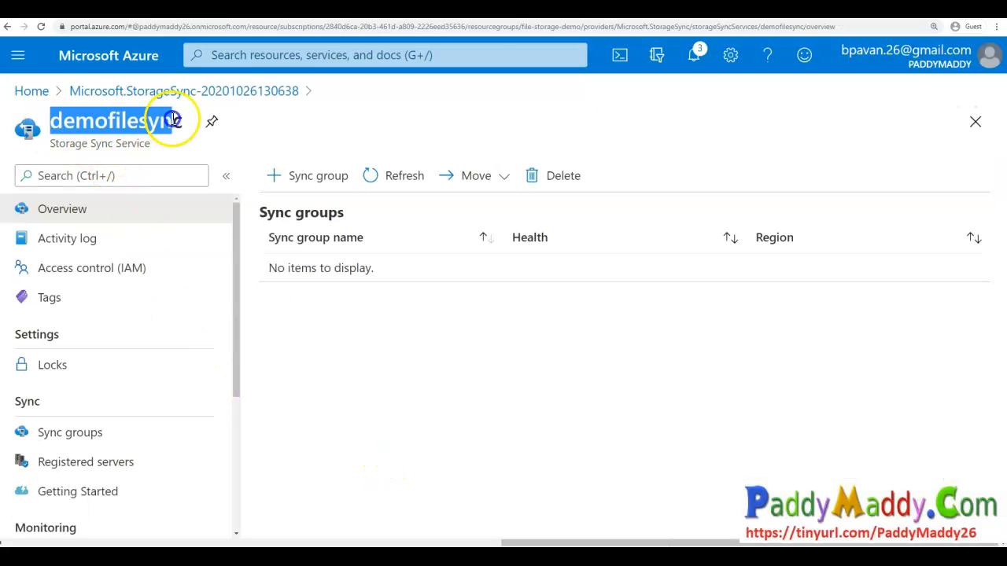
click(62, 148)
scroll(126, 383, down, 3)
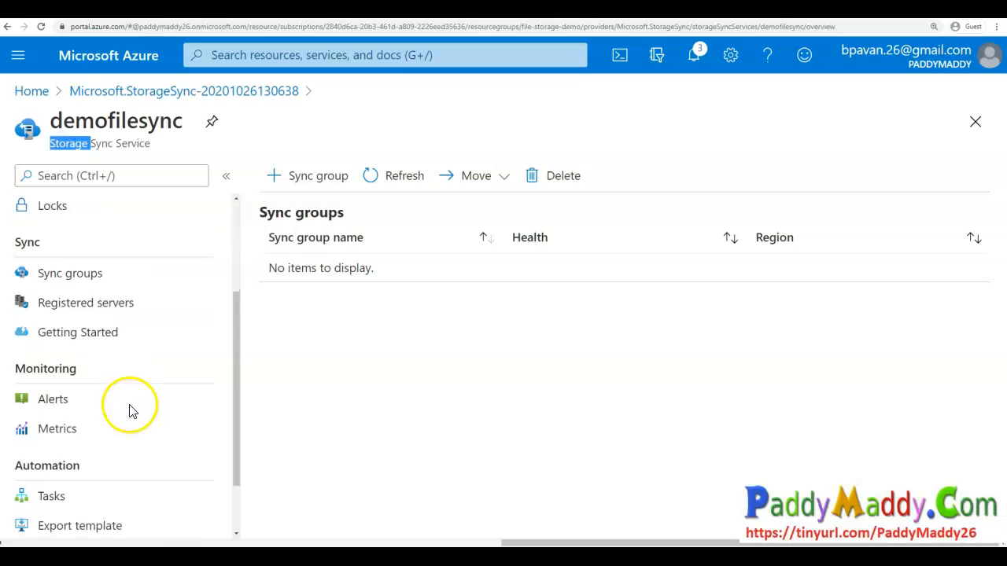
scroll(162, 488, up, 3)
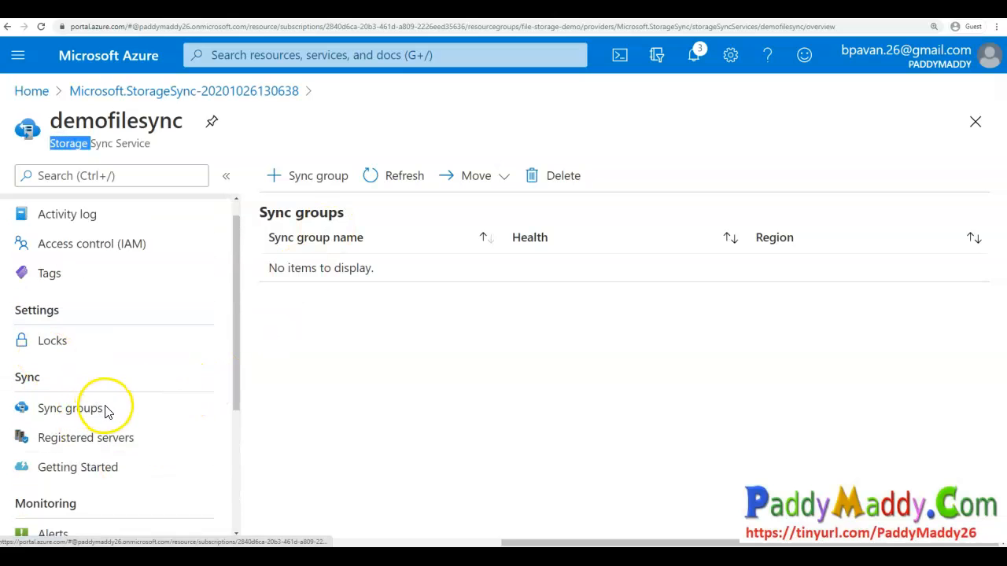
drag(120, 406, 214, 395)
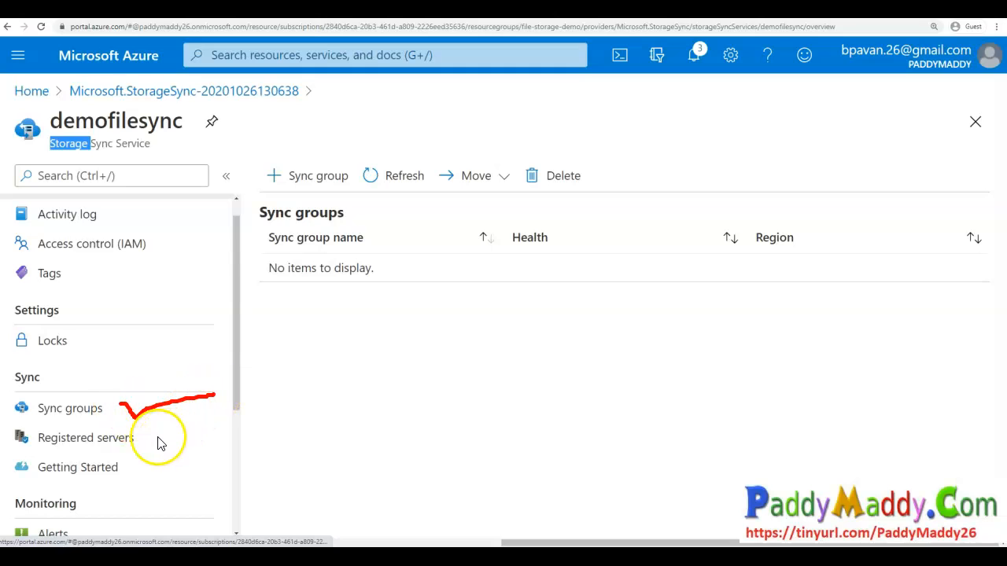
drag(149, 434, 199, 429)
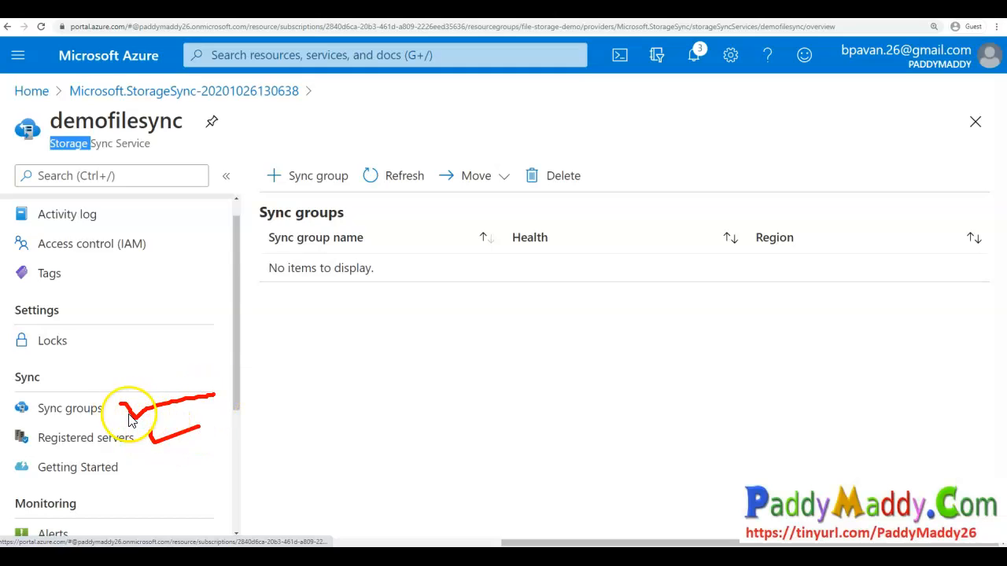
mouse_move(326, 128)
mouse_down()
mouse_move(236, 191)
mouse_move(337, 138)
mouse_move(360, 147)
mouse_up()
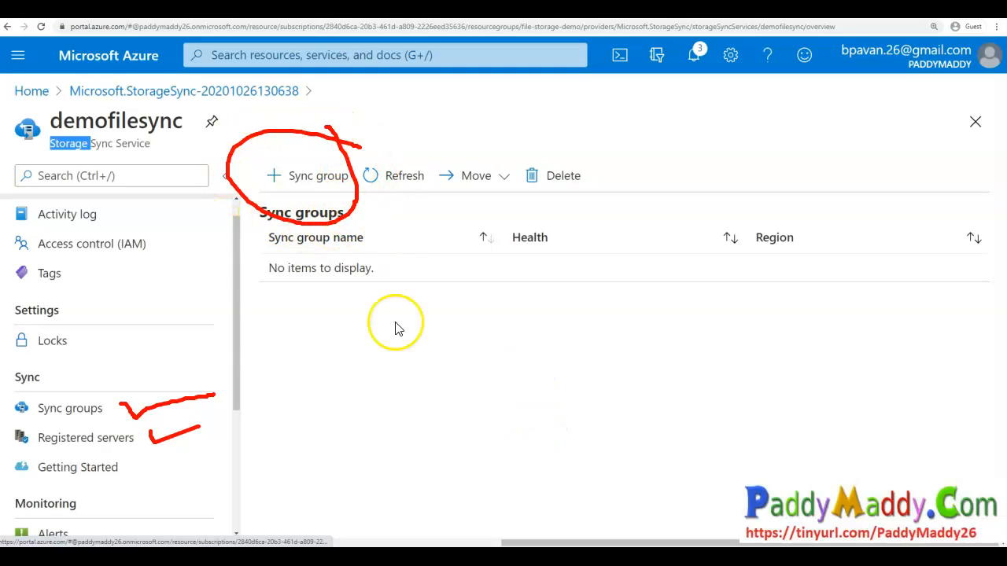
mouse_move(405, 308)
mouse_down()
mouse_move(257, 328)
mouse_move(370, 306)
mouse_up()
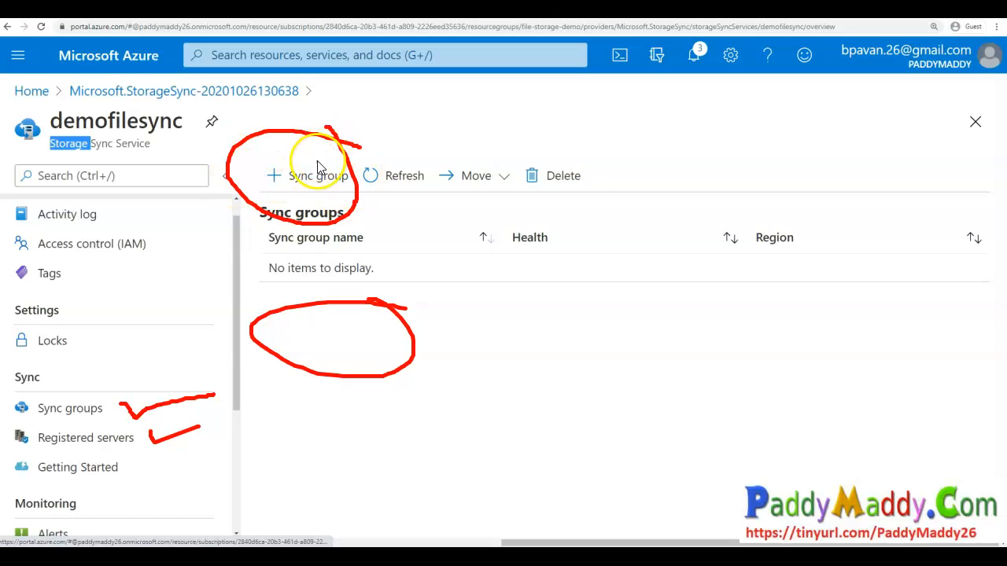
drag(138, 437, 188, 404)
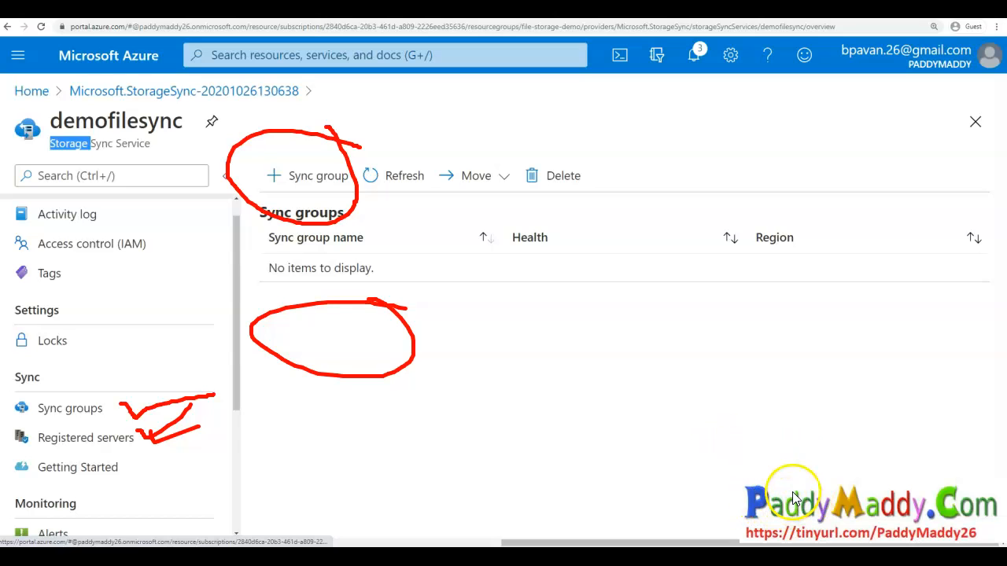
drag(118, 409, 175, 384)
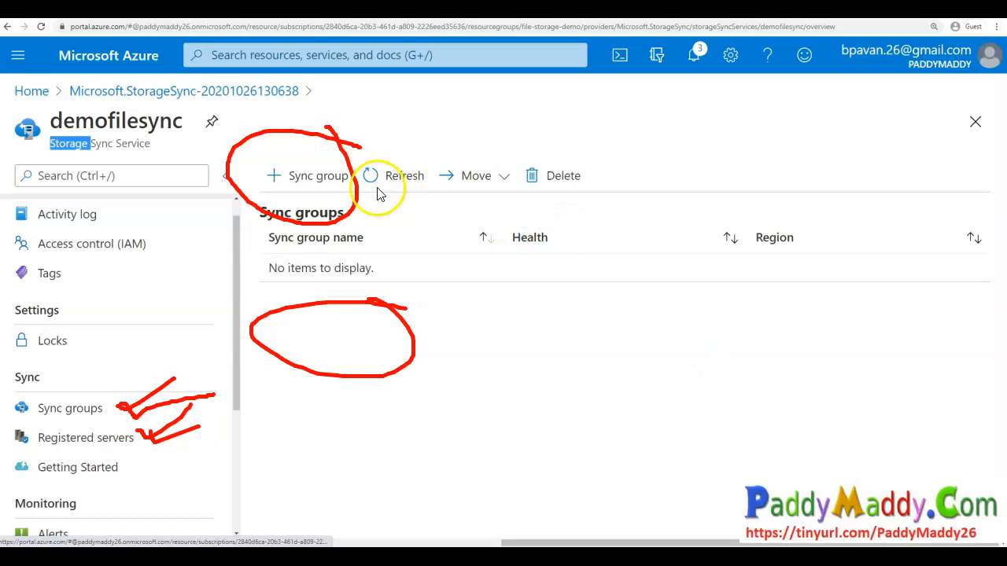
mouse_move(124, 416)
mouse_down()
mouse_move(27, 412)
mouse_move(108, 427)
mouse_move(189, 354)
mouse_move(211, 358)
mouse_up()
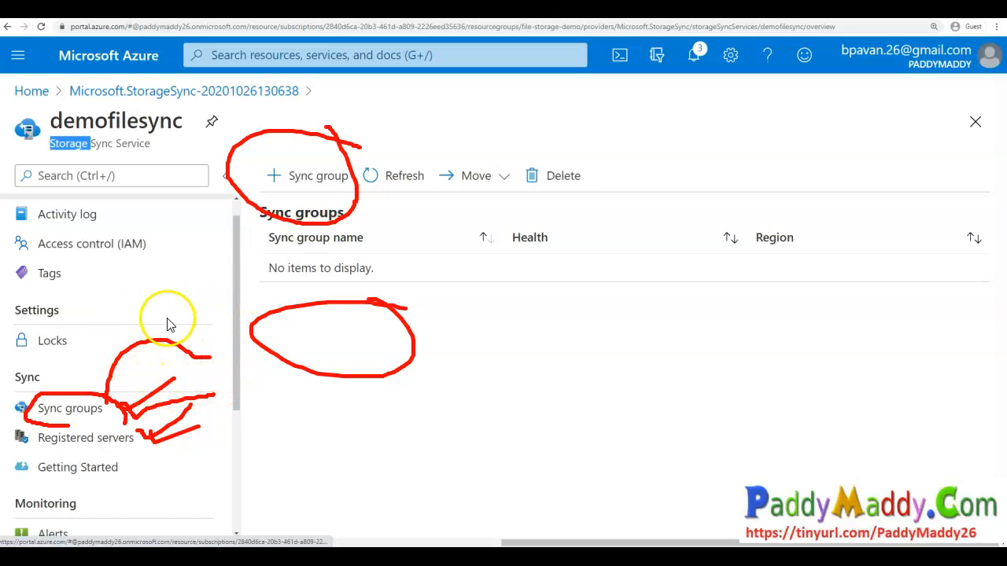
mouse_move(202, 360)
mouse_down()
mouse_move(526, 412)
mouse_move(582, 432)
mouse_up()
drag(584, 391, 612, 384)
key(Escape)
drag(40, 385, 17, 381)
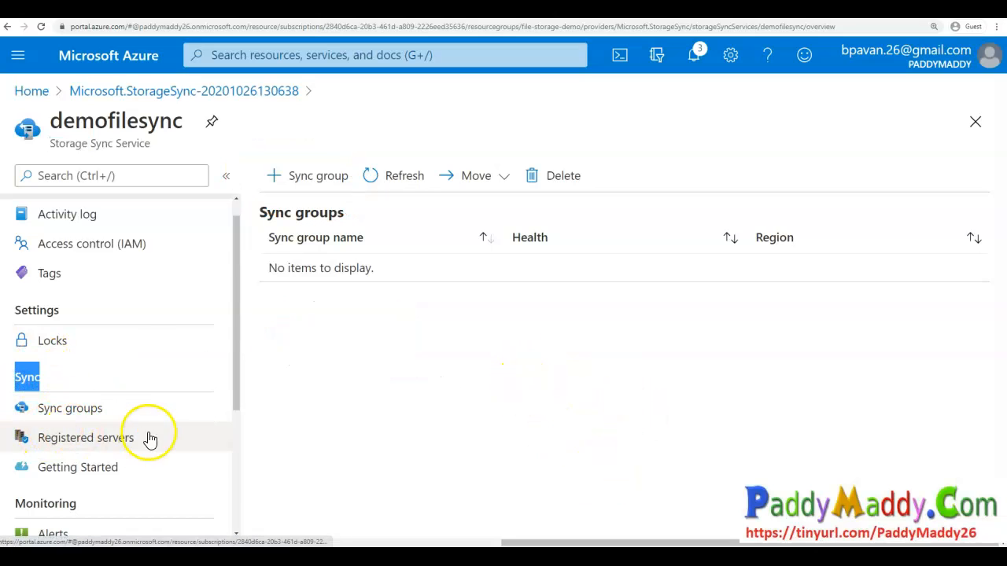
scroll(187, 440, up, 1)
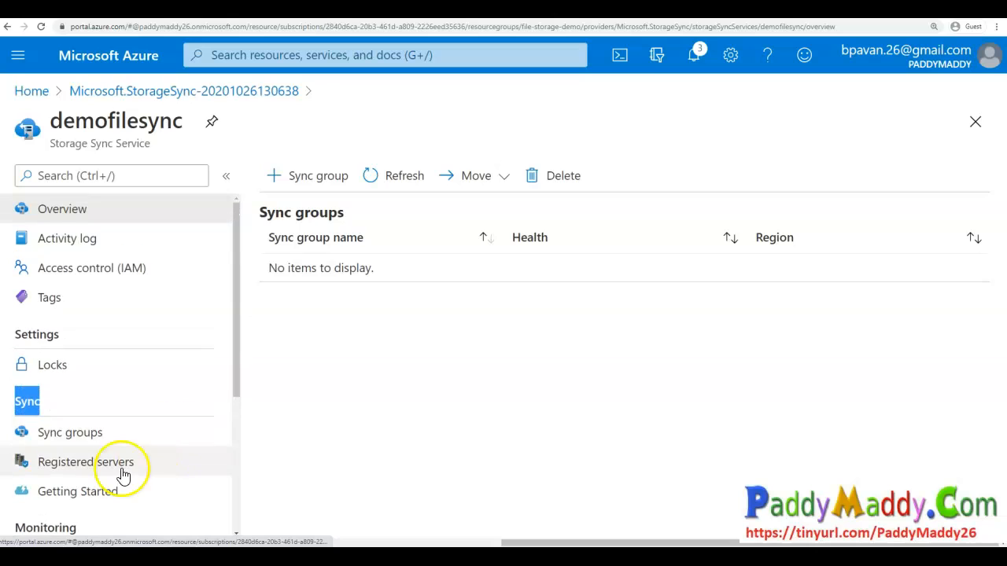
- Open the service's sync groups, start adding a new sync group, and name it HO-USA
click(75, 434)
click(115, 433)
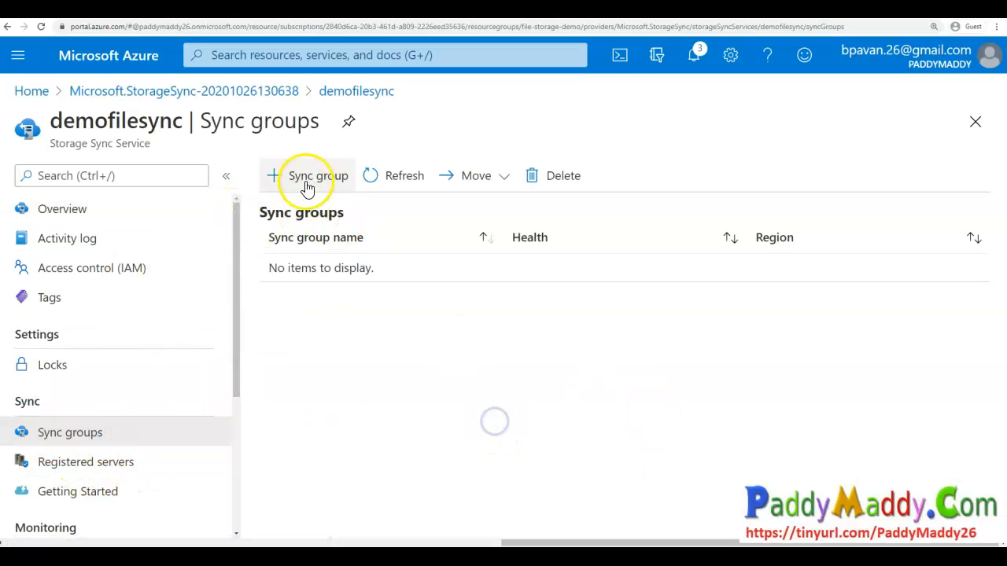
click(308, 170)
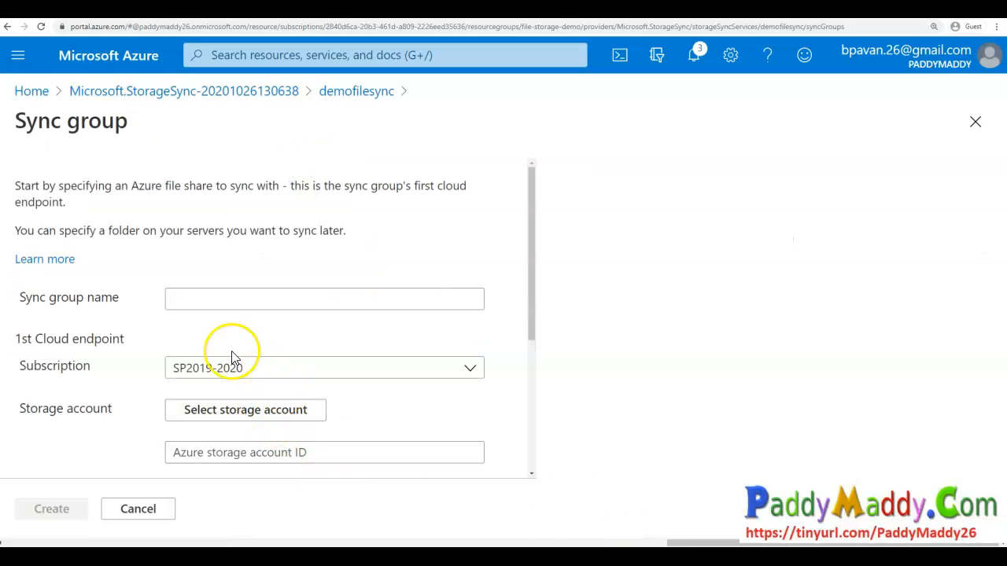
click(227, 306)
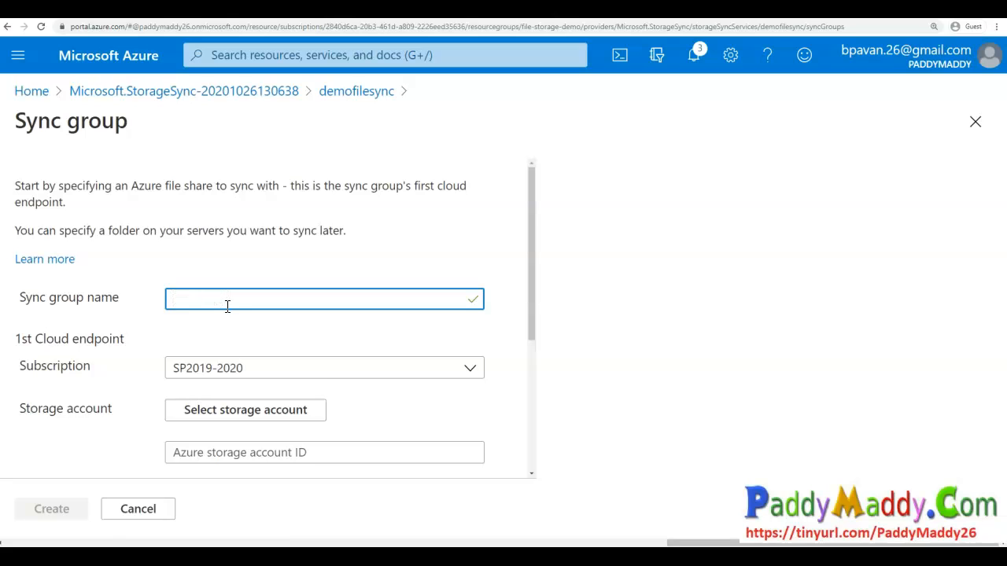
text(HO-USA)
scroll(335, 382, down, 2)
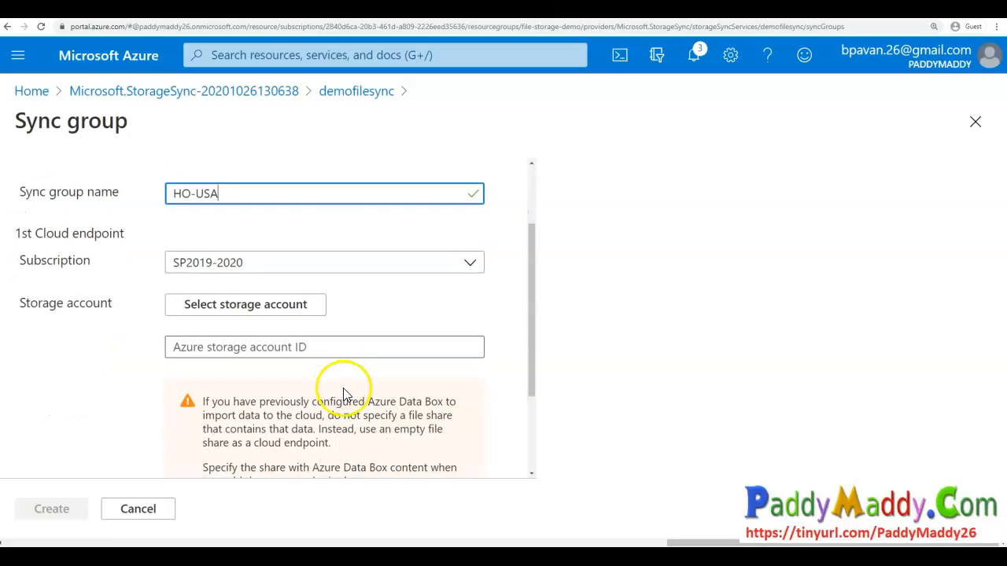
- Select the paddydemo storage account as the sync group's first cloud endpoint
click(290, 313)
drag(339, 307, 398, 296)
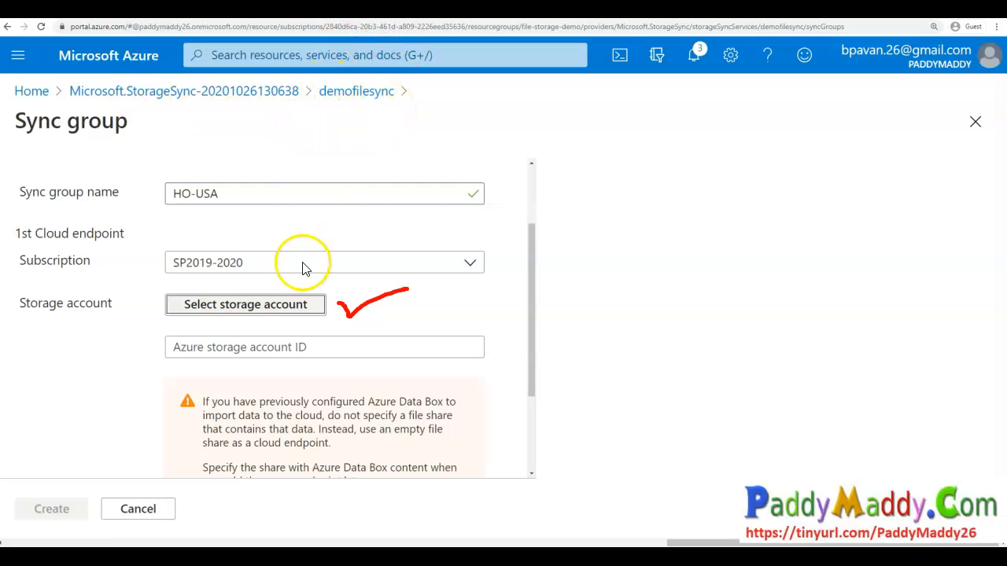
click(287, 307)
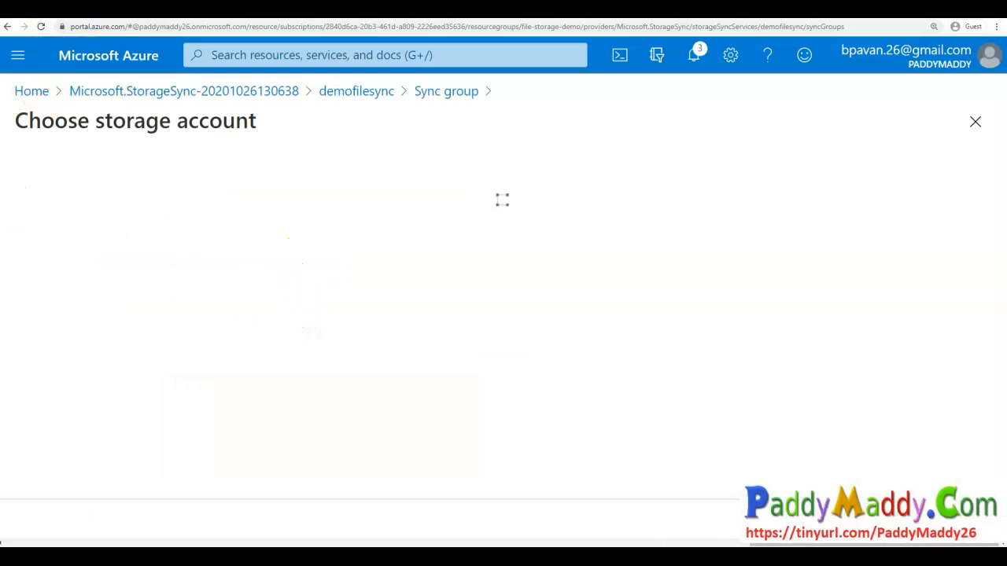
click(95, 290)
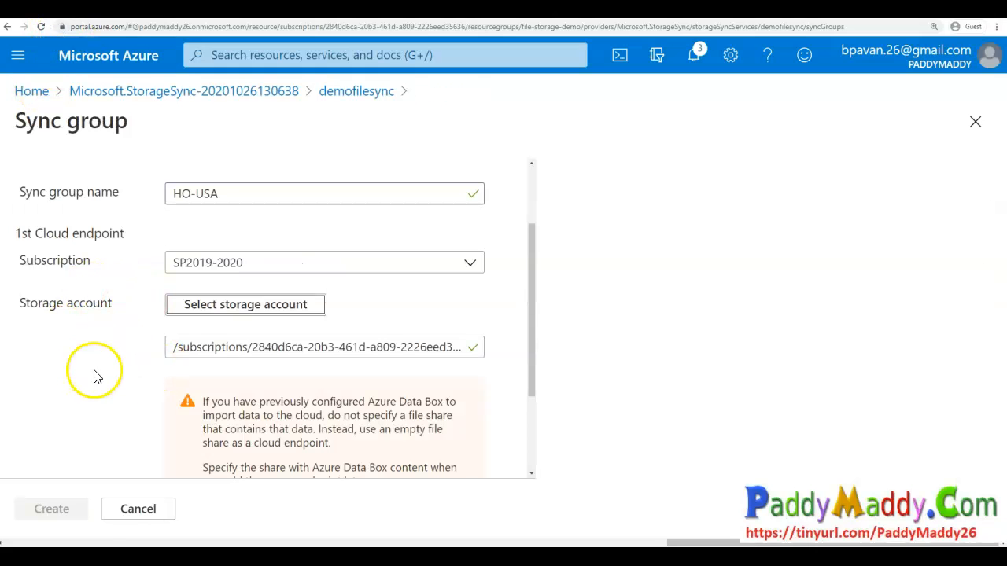
click(269, 353)
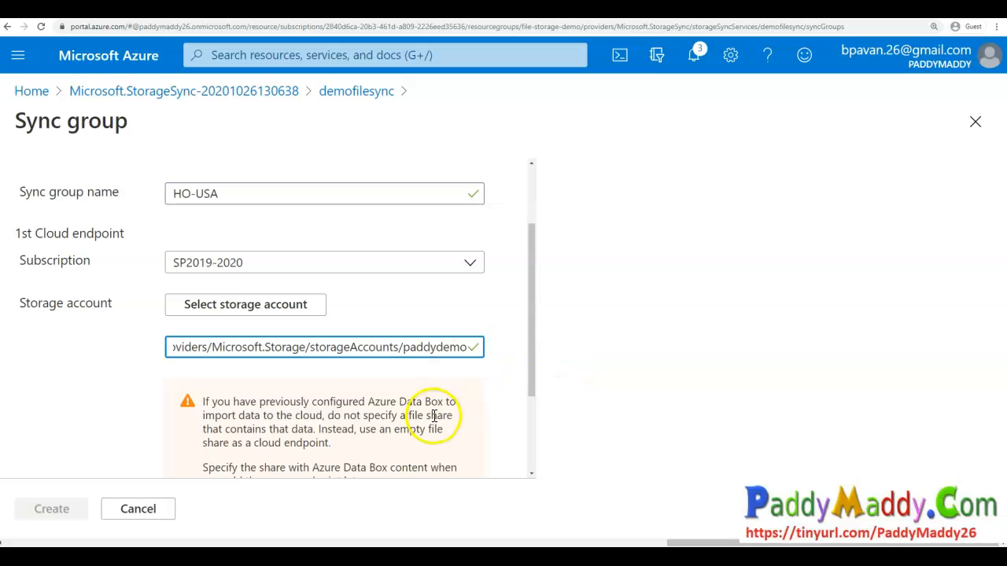
scroll(512, 371, down, 2)
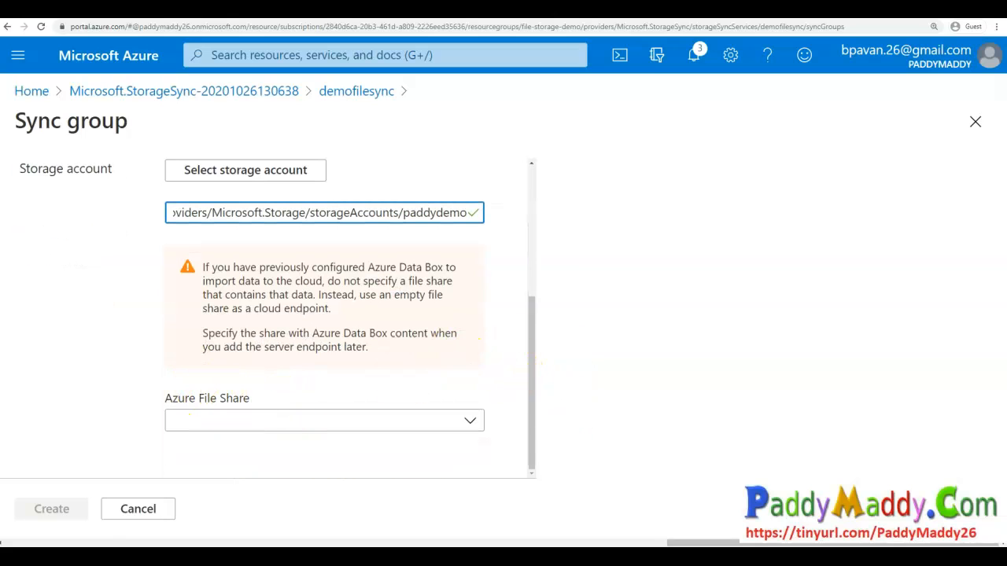
drag(62, 179, 148, 154)
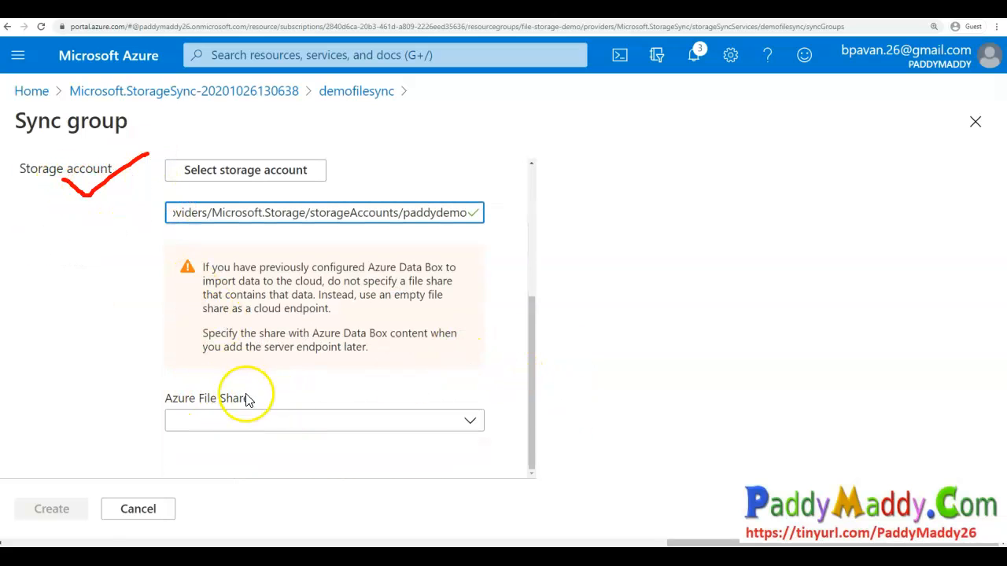
mouse_move(266, 391)
mouse_down()
mouse_move(169, 362)
mouse_move(134, 450)
mouse_move(309, 478)
mouse_move(504, 437)
mouse_move(181, 366)
mouse_up()
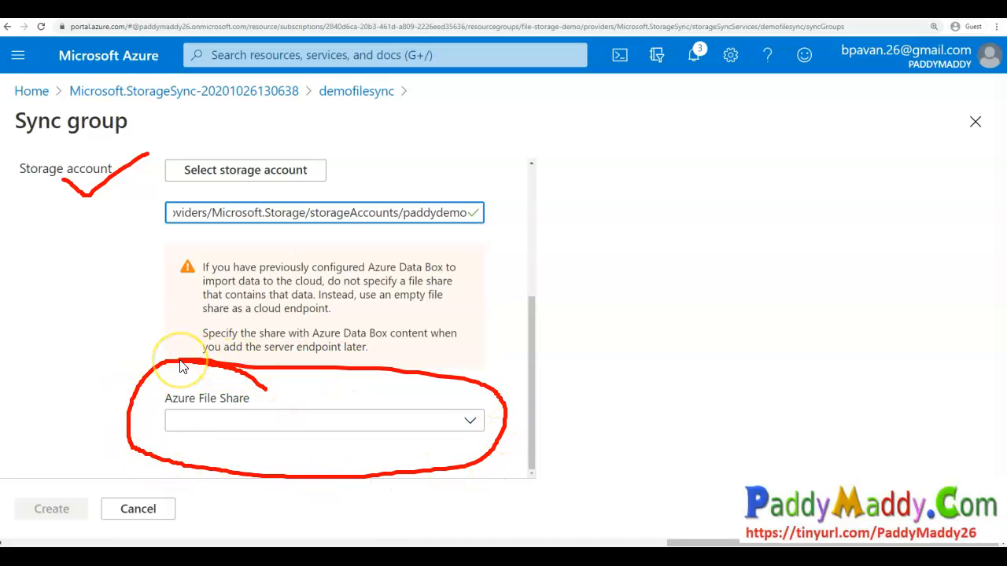
- Choose filesyncdemoshare as the Azure file share and create the HO-USA sync group
click(238, 419)
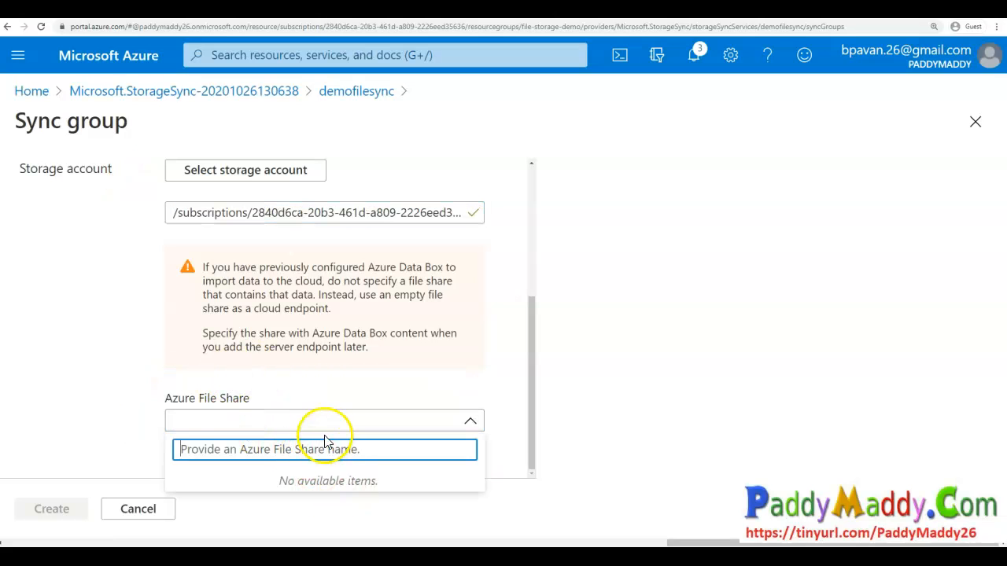
click(528, 406)
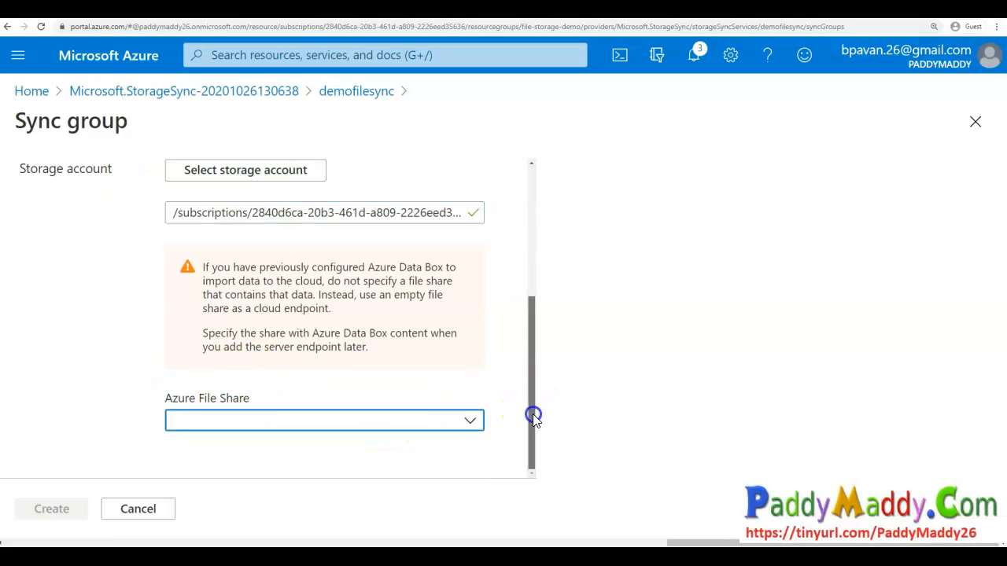
click(470, 421)
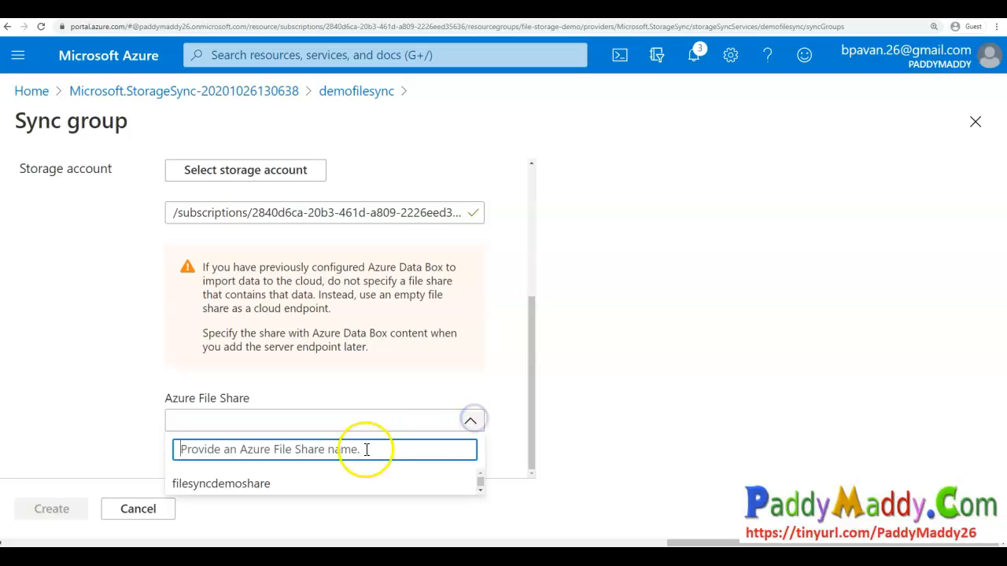
click(207, 490)
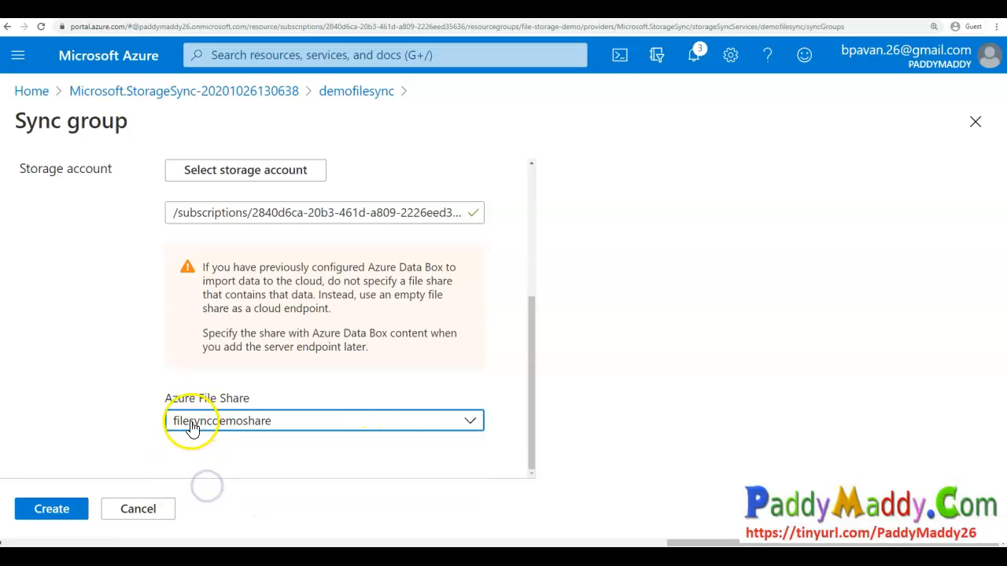
click(46, 511)
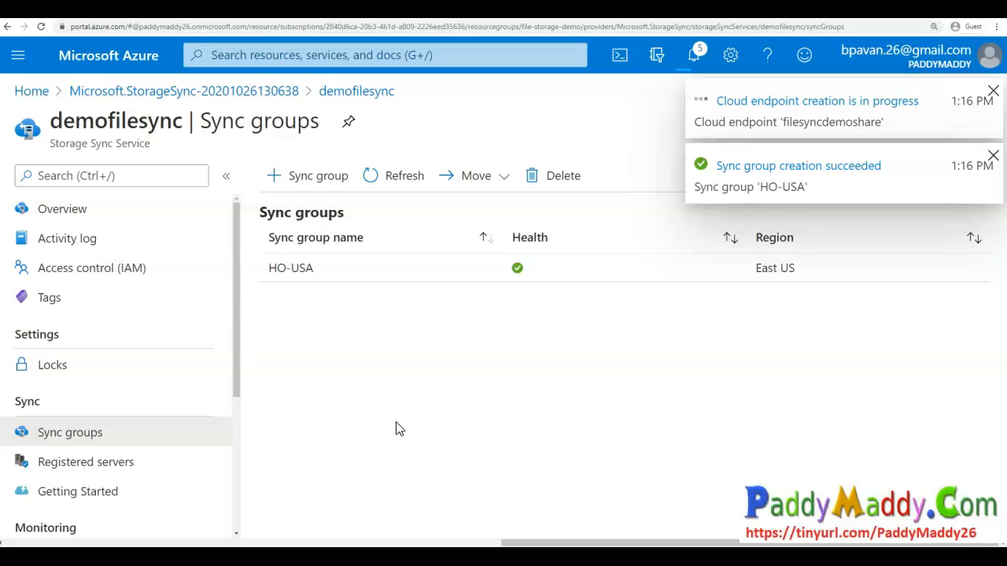
- Open the notifications to check the sync group and cloud endpoint deployment status
click(696, 56)
click(694, 57)
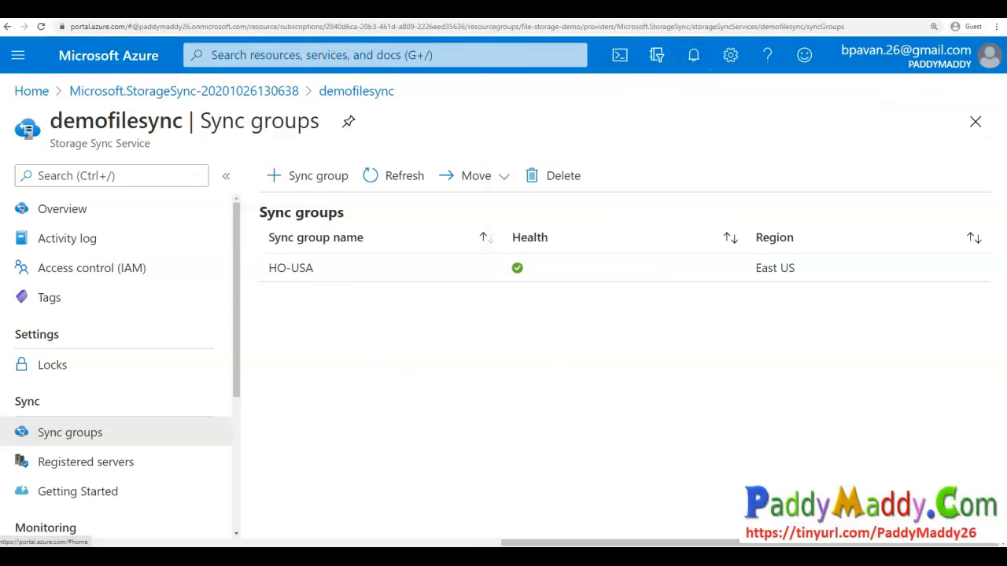
click(693, 56)
drag(742, 221, 618, 227)
click(760, 227)
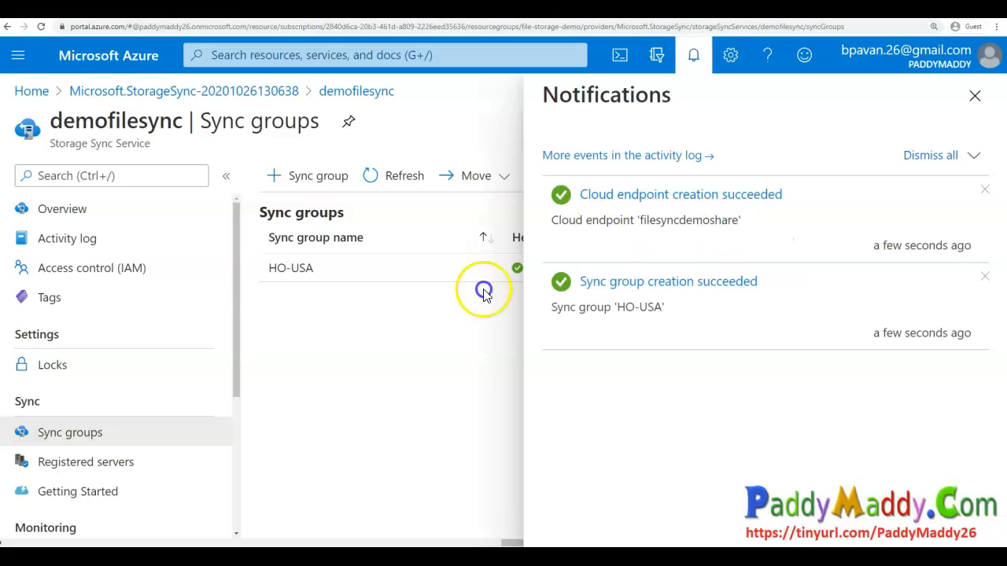
- Open the HO-USA sync group and review its cloud endpoints, server endpoints and sync charts
click(693, 55)
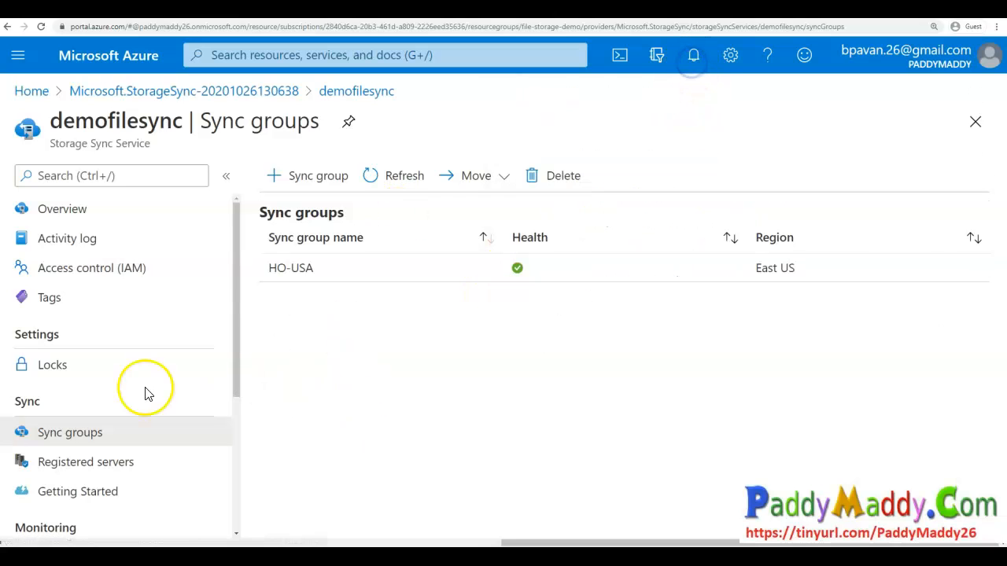
click(316, 268)
drag(31, 120, 84, 120)
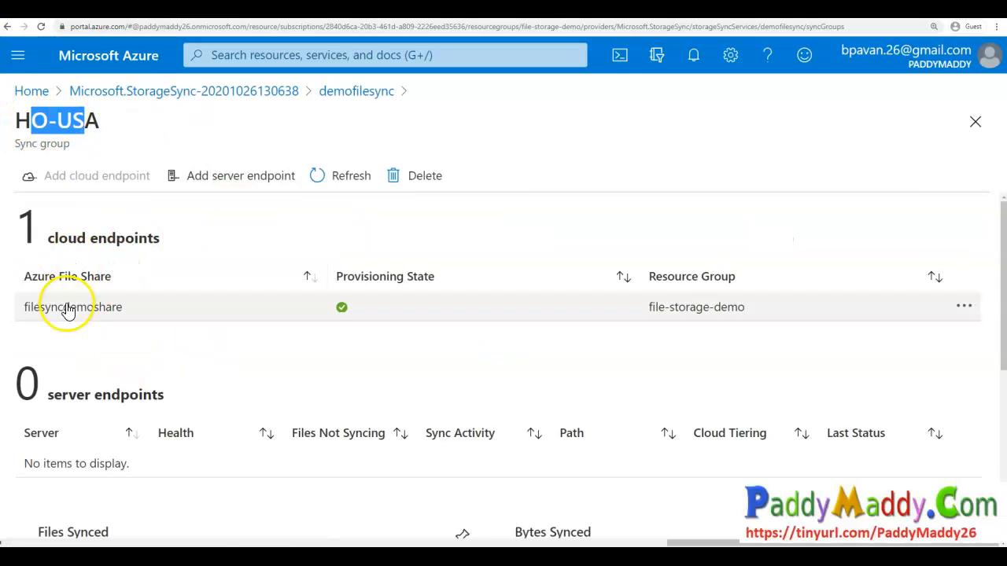
mouse_move(191, 386)
mouse_down()
mouse_move(9, 370)
mouse_move(139, 443)
mouse_move(43, 359)
mouse_up()
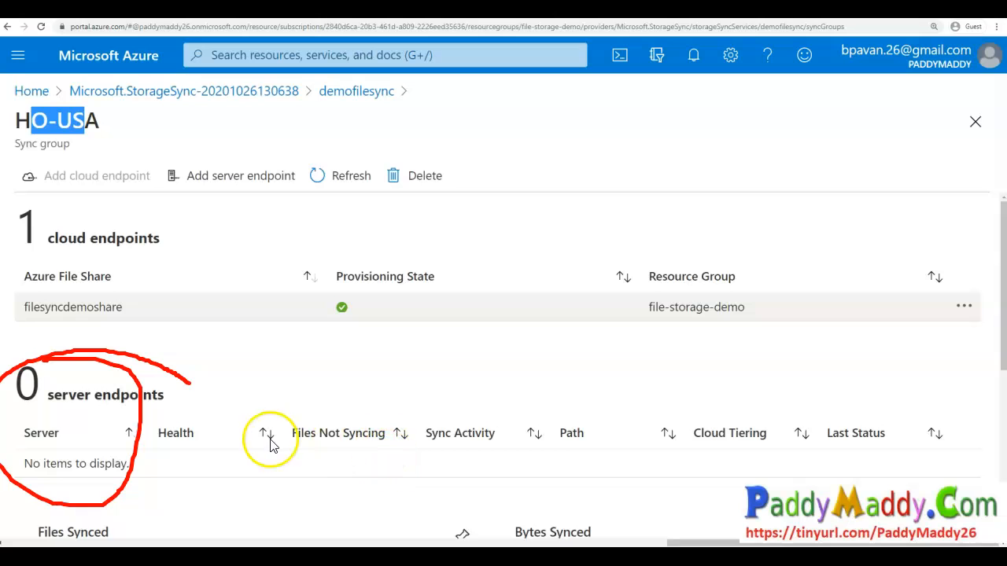
mouse_move(43, 415)
mouse_down()
mouse_move(205, 438)
mouse_move(55, 427)
mouse_up()
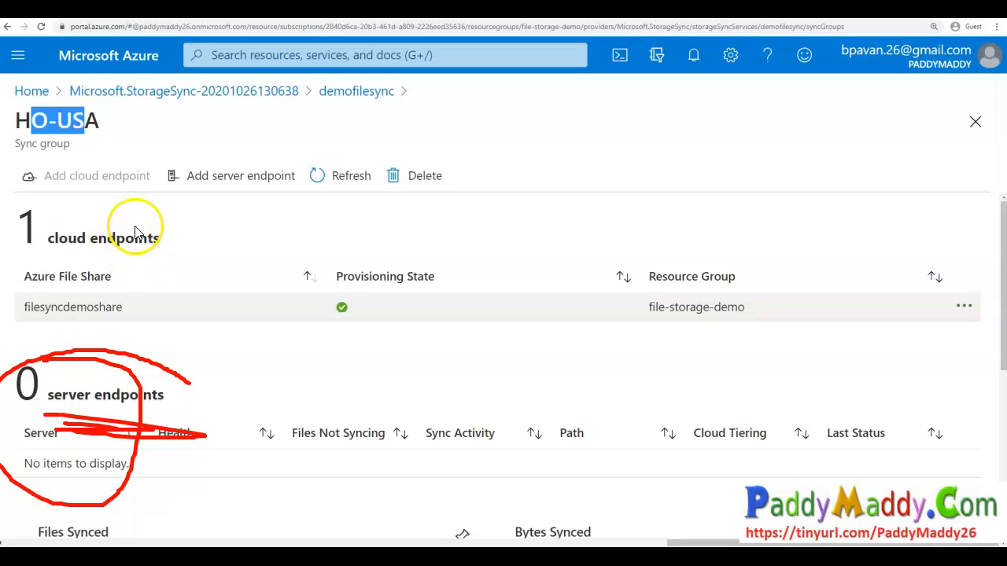
mouse_move(144, 425)
mouse_down()
mouse_move(22, 437)
mouse_move(134, 413)
mouse_move(79, 376)
mouse_up()
mouse_move(150, 211)
mouse_down()
mouse_move(172, 241)
mouse_move(45, 314)
mouse_move(113, 220)
mouse_up()
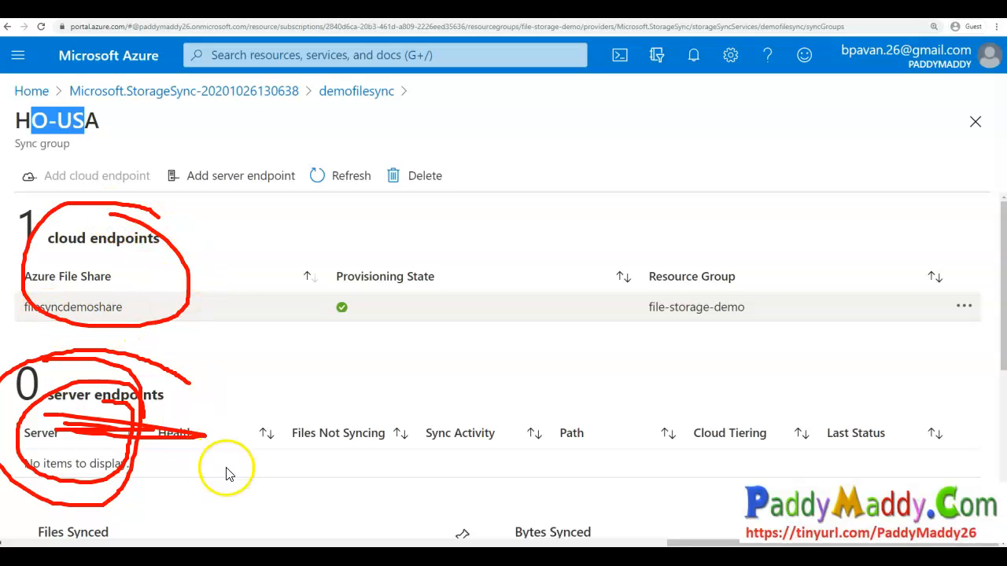
mouse_move(209, 471)
mouse_down()
mouse_move(269, 443)
mouse_move(196, 261)
mouse_up()
mouse_move(277, 364)
mouse_down()
mouse_move(234, 457)
mouse_move(288, 341)
mouse_move(225, 281)
mouse_move(269, 432)
mouse_move(200, 259)
mouse_move(255, 419)
mouse_move(269, 381)
mouse_move(218, 277)
mouse_move(247, 463)
mouse_up()
key(Escape)
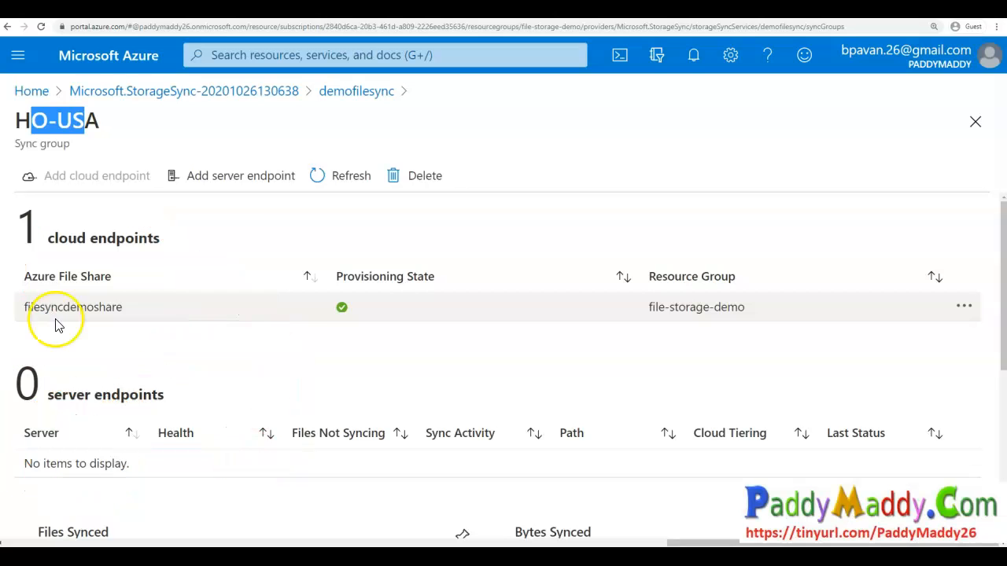
drag(27, 307, 120, 319)
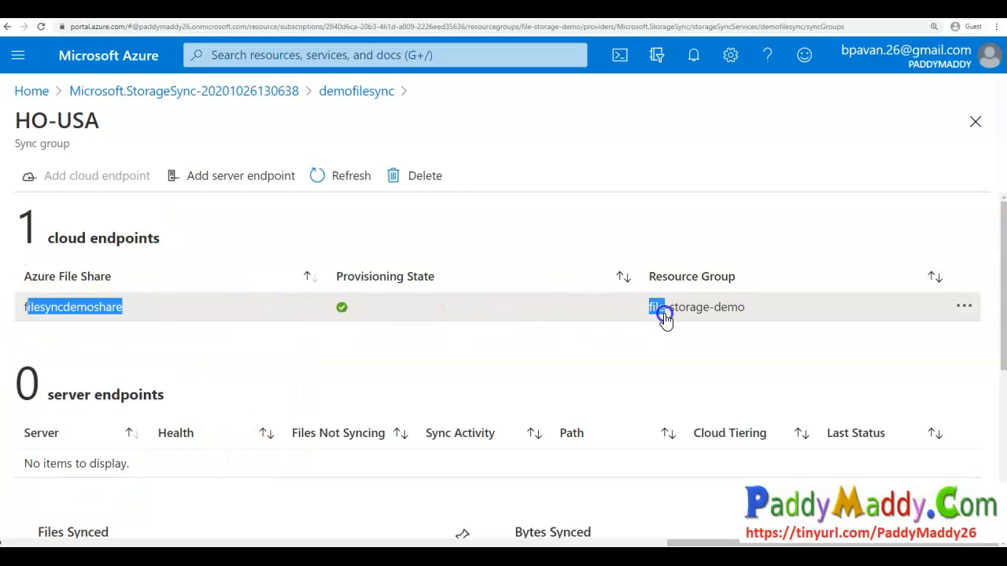
drag(665, 318, 782, 324)
scroll(261, 386, down, 1)
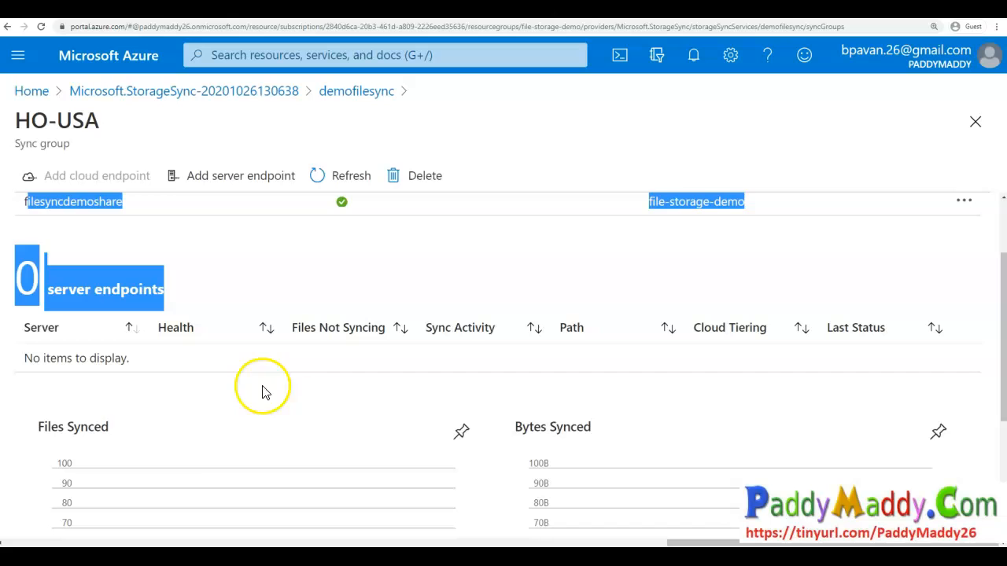
click(92, 402)
drag(46, 291, 158, 294)
scroll(135, 420, down, 3)
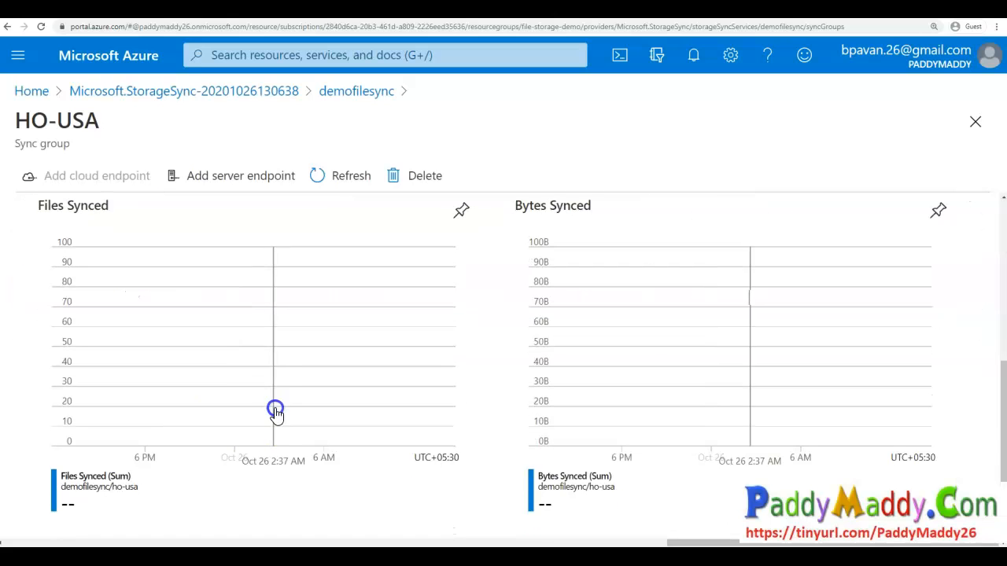
scroll(310, 420, up, 4)
scroll(287, 405, down, 1)
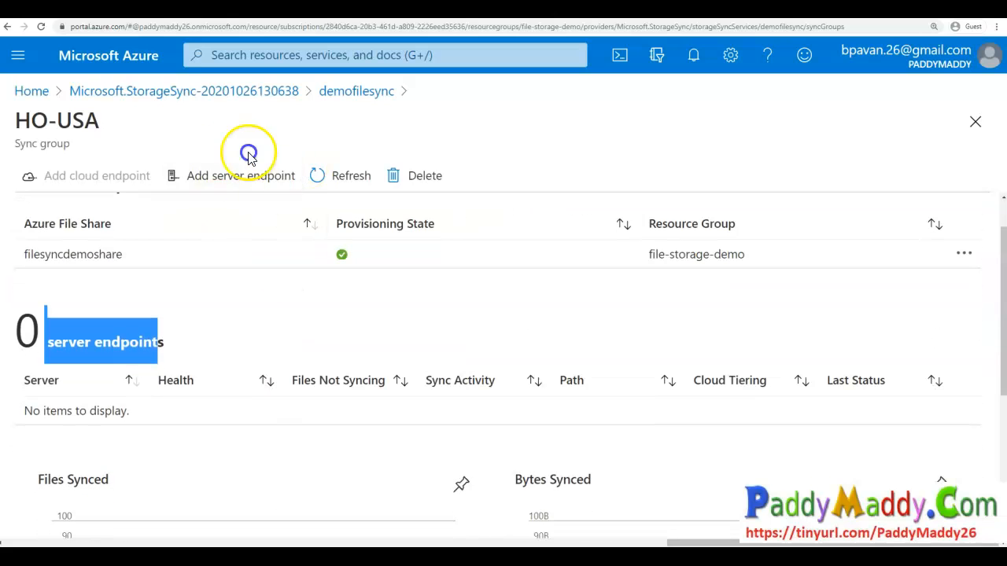
- Open the Add server endpoint panel, check the Registered Server list, and close the panel
click(238, 177)
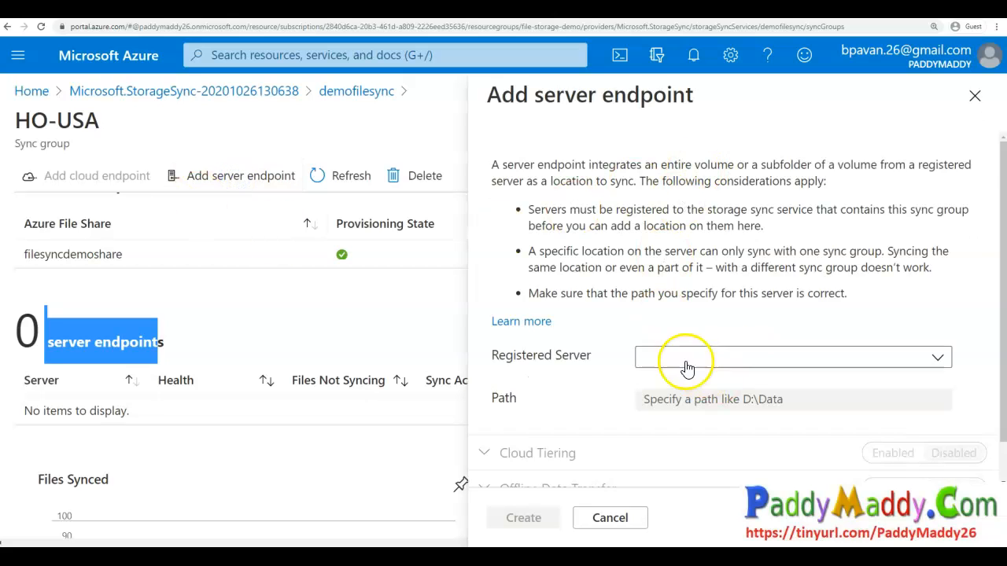
scroll(582, 408, down, 2)
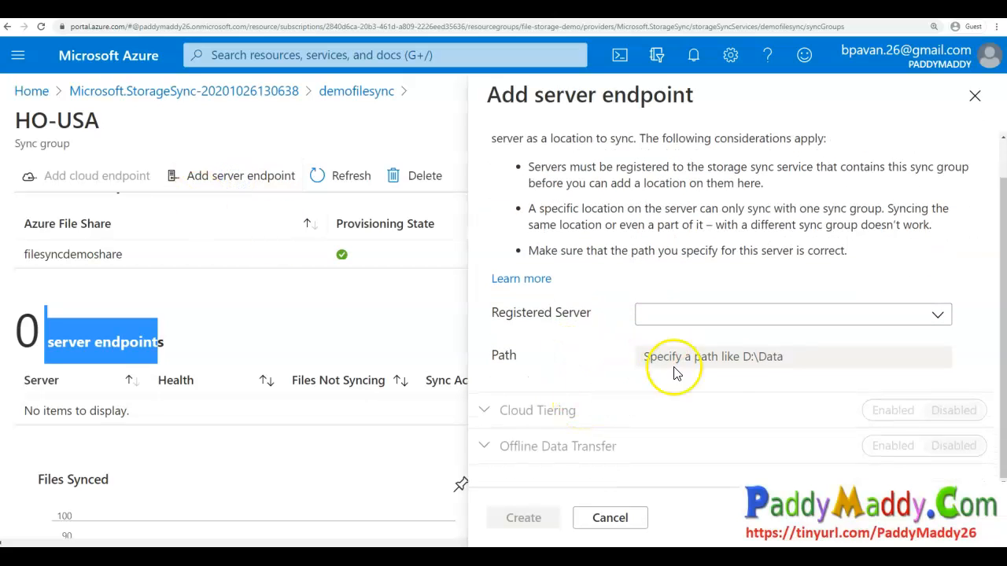
click(697, 319)
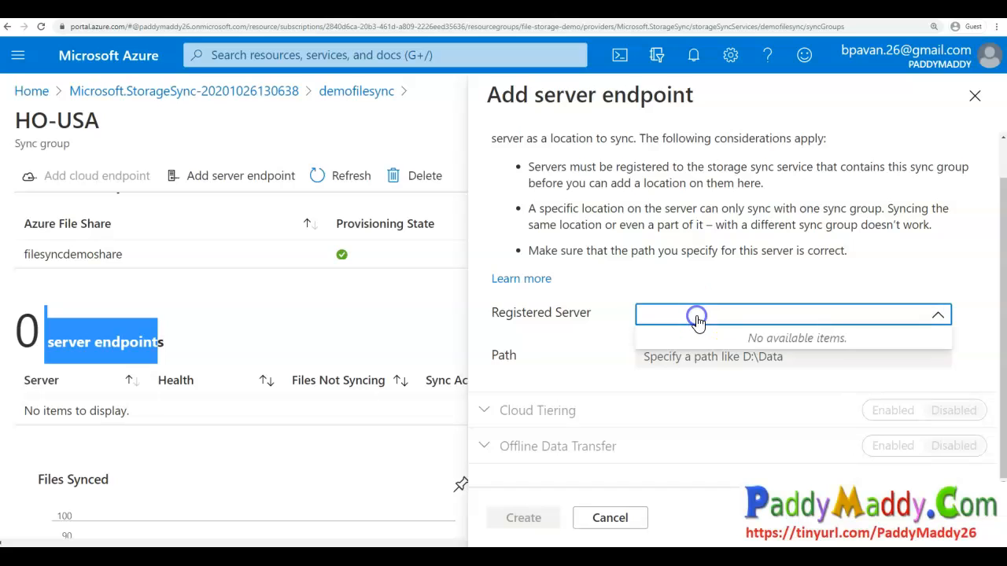
mouse_move(866, 304)
mouse_down()
mouse_move(731, 281)
mouse_move(872, 367)
mouse_move(826, 292)
mouse_up()
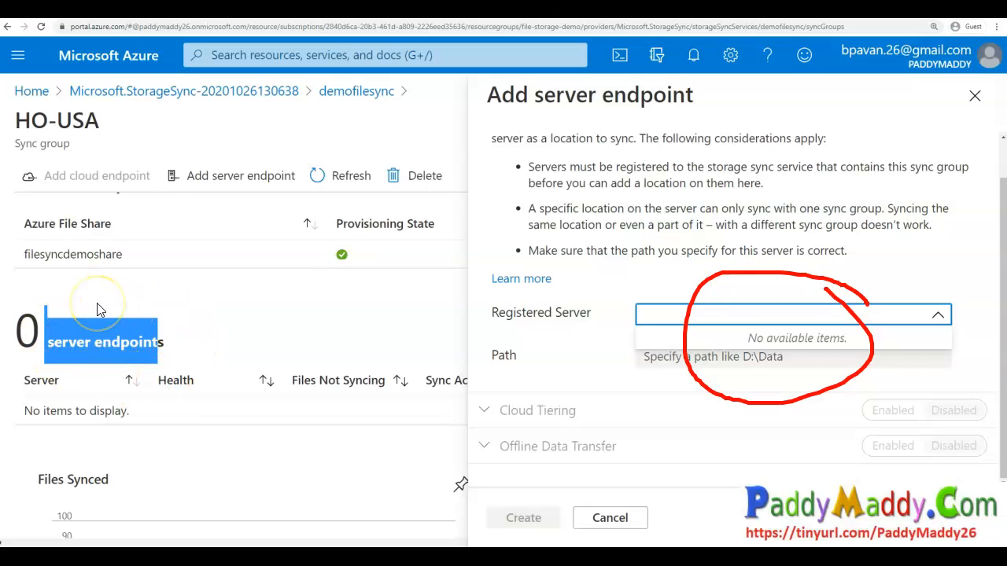
key(Escape)
click(695, 315)
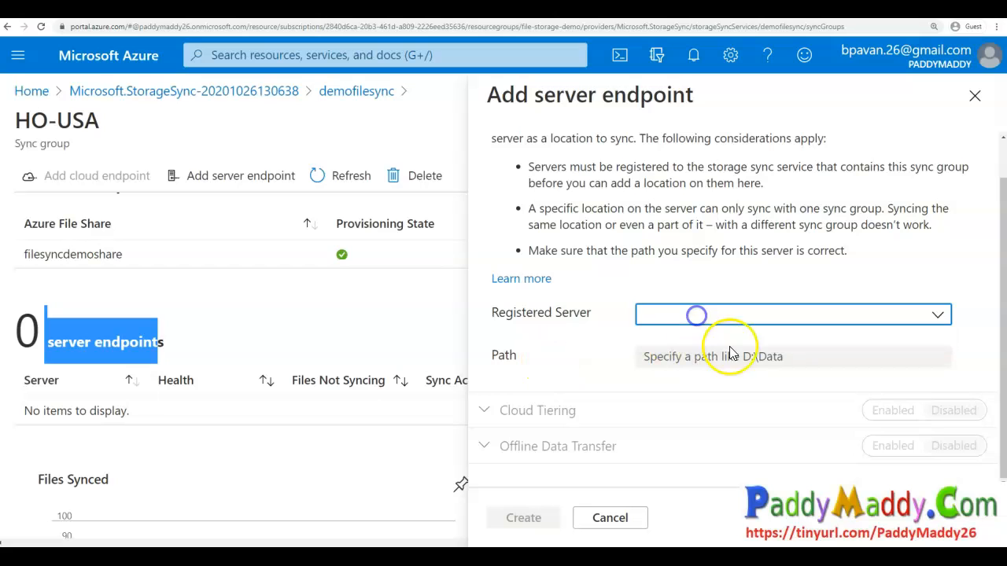
click(728, 315)
click(569, 218)
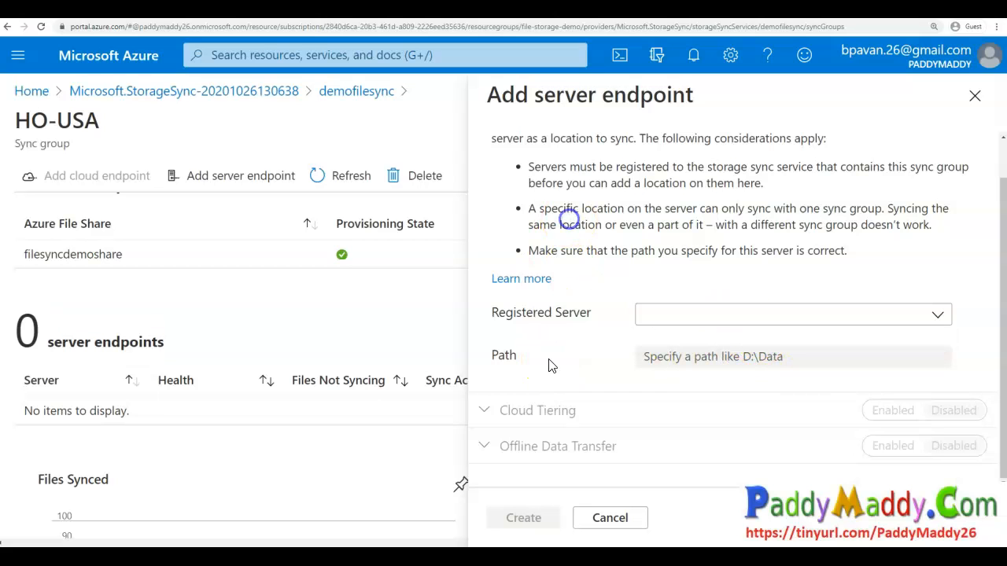
click(708, 135)
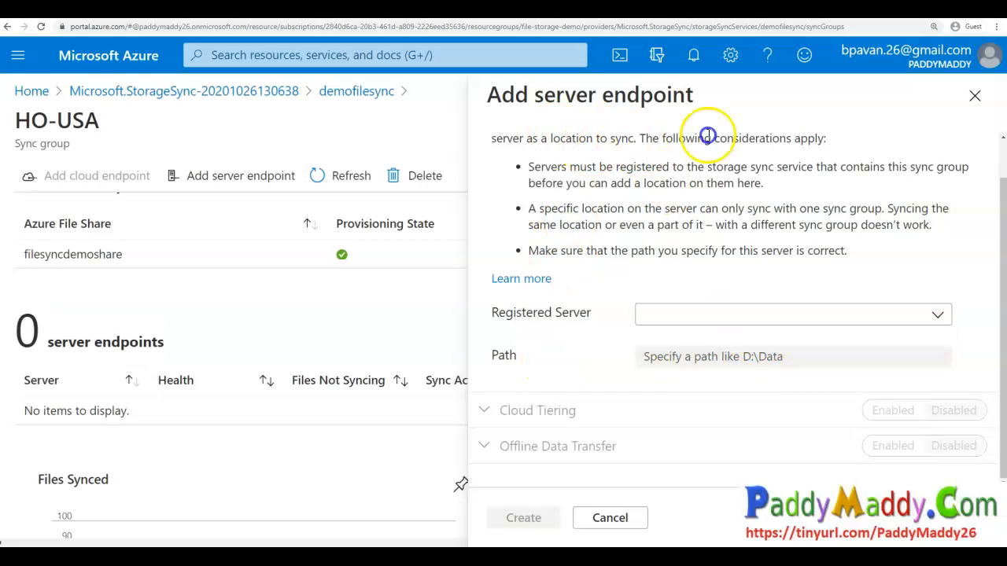
click(979, 99)
- Open the storage sync service's Registered servers page and read the server registration instructions
click(353, 92)
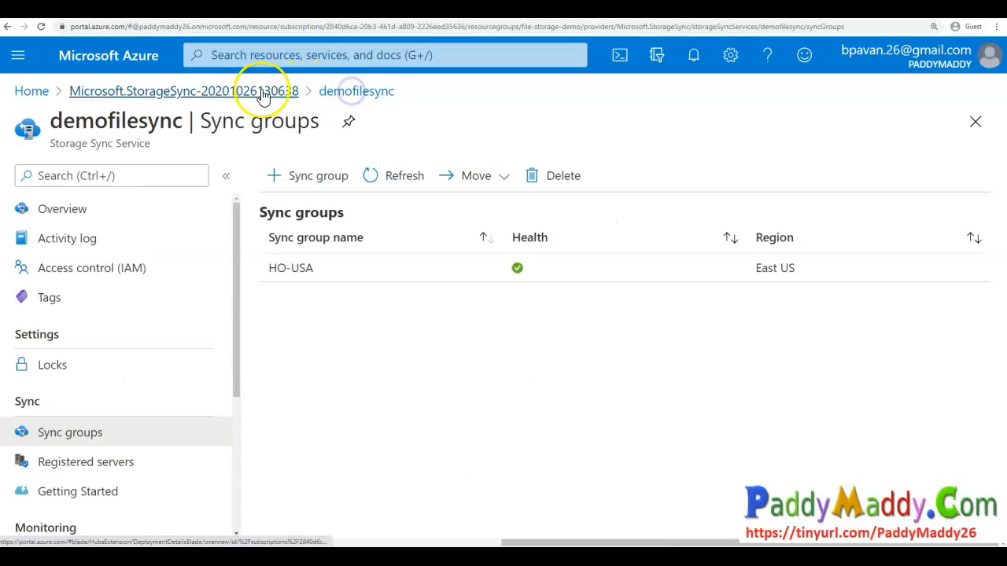
click(95, 471)
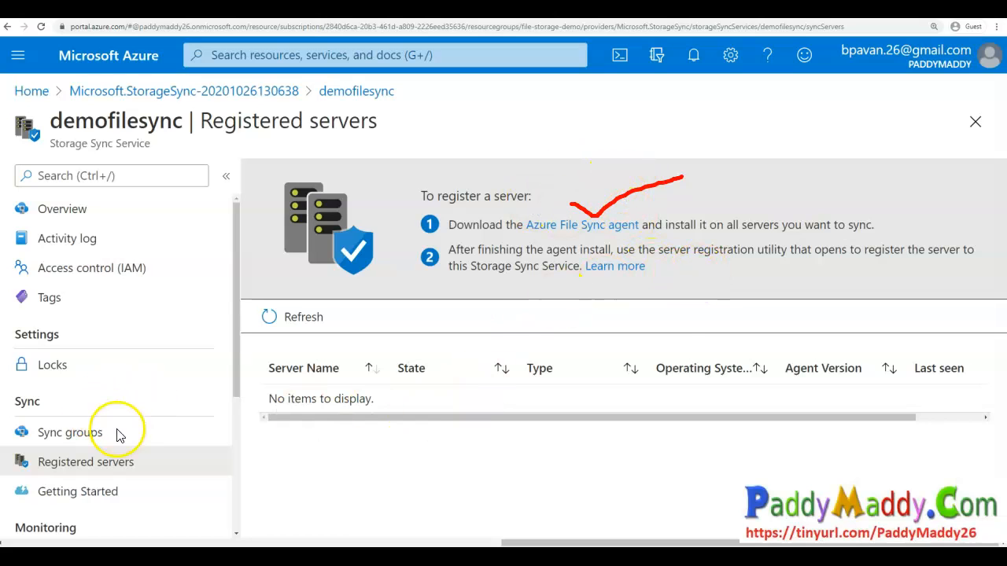
drag(120, 431, 23, 406)
drag(86, 443, 92, 418)
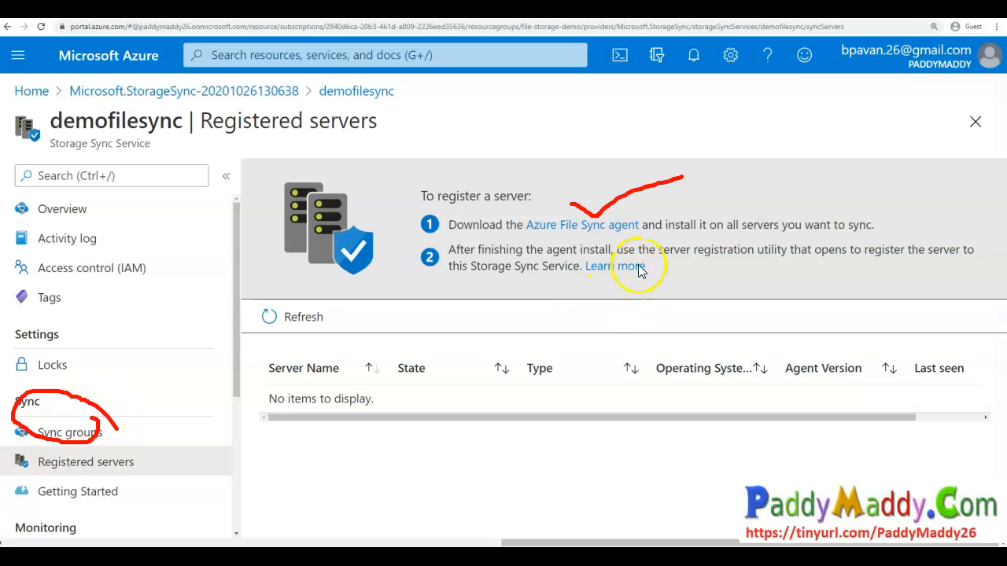
key(Escape)
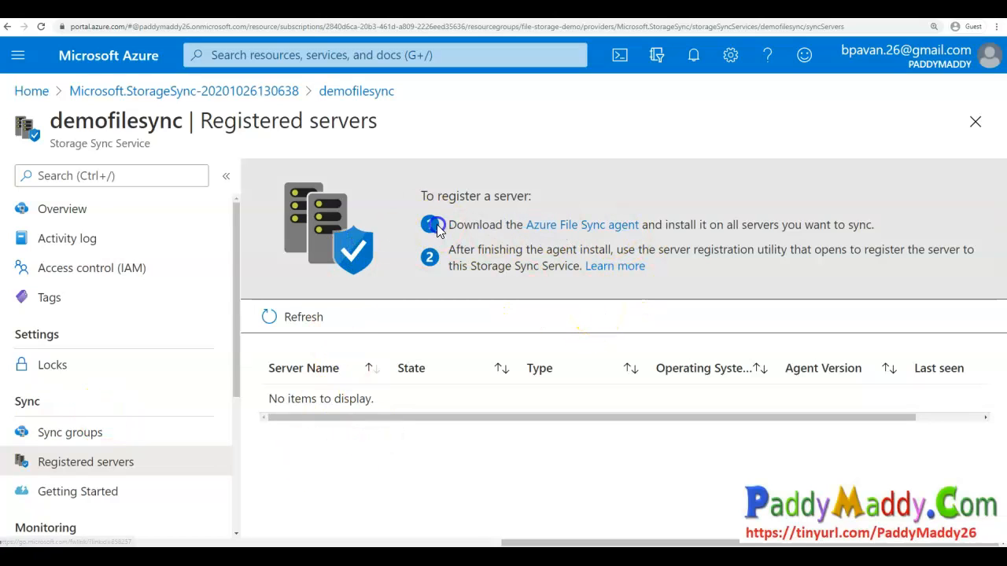
drag(438, 224, 500, 222)
drag(454, 252, 561, 247)
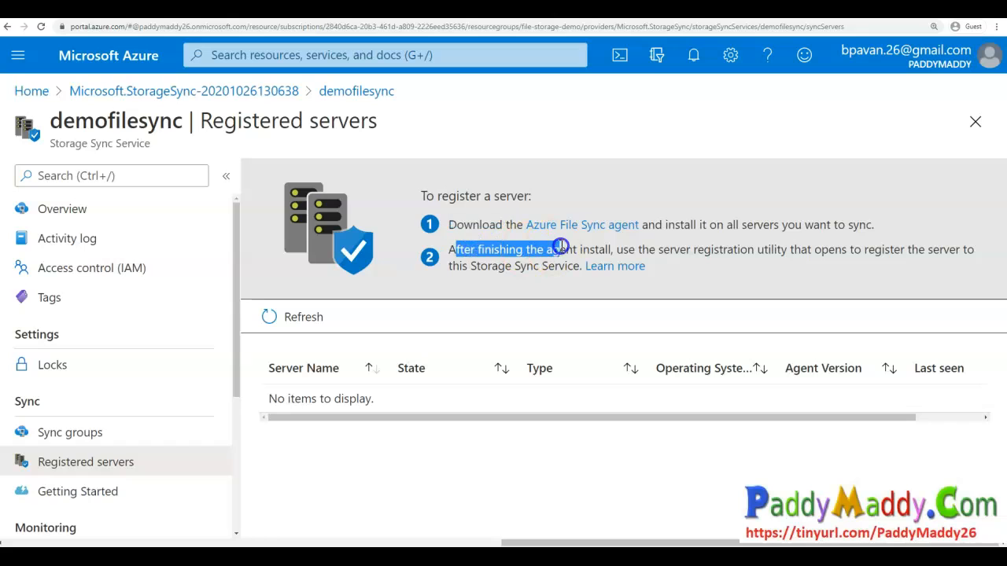
click(672, 246)
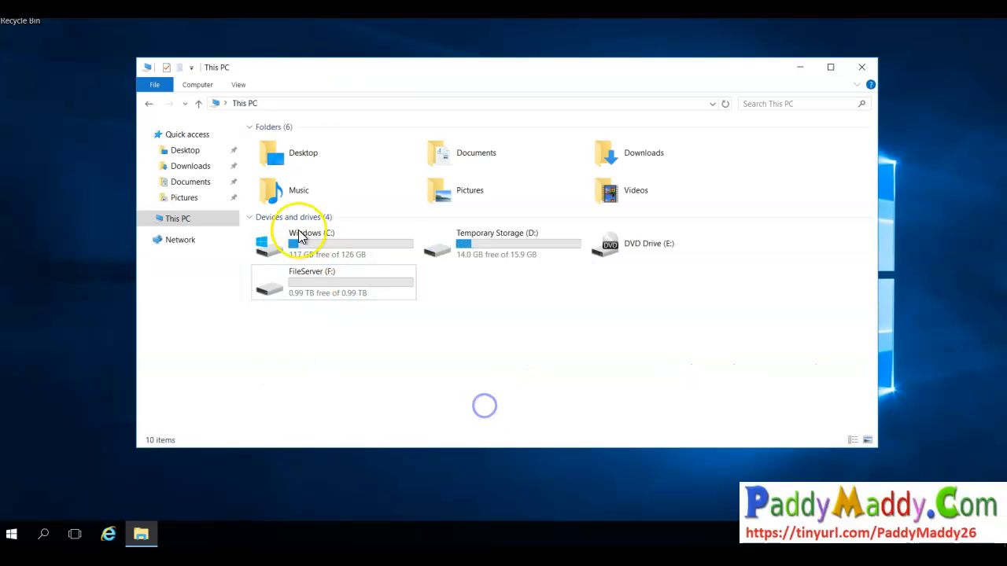
- On the Windows server, open Server Manager's local server properties and turn off IE Enhanced Security Configuration
click(12, 535)
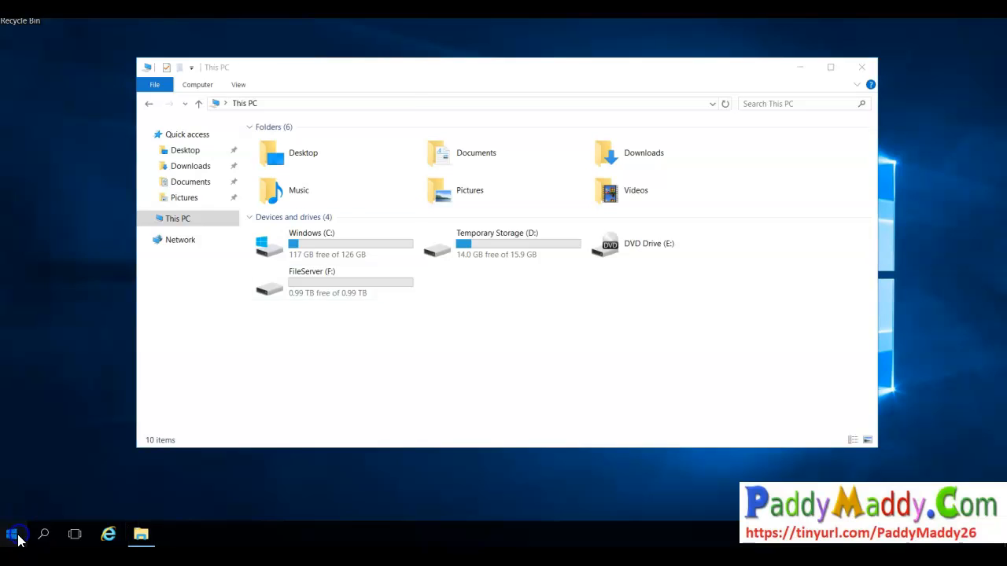
click(232, 185)
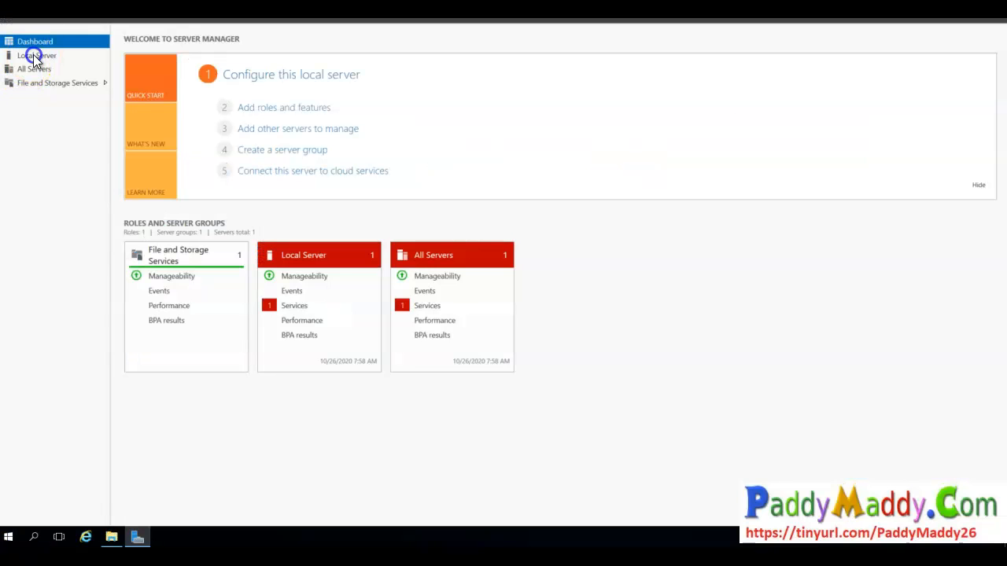
click(33, 55)
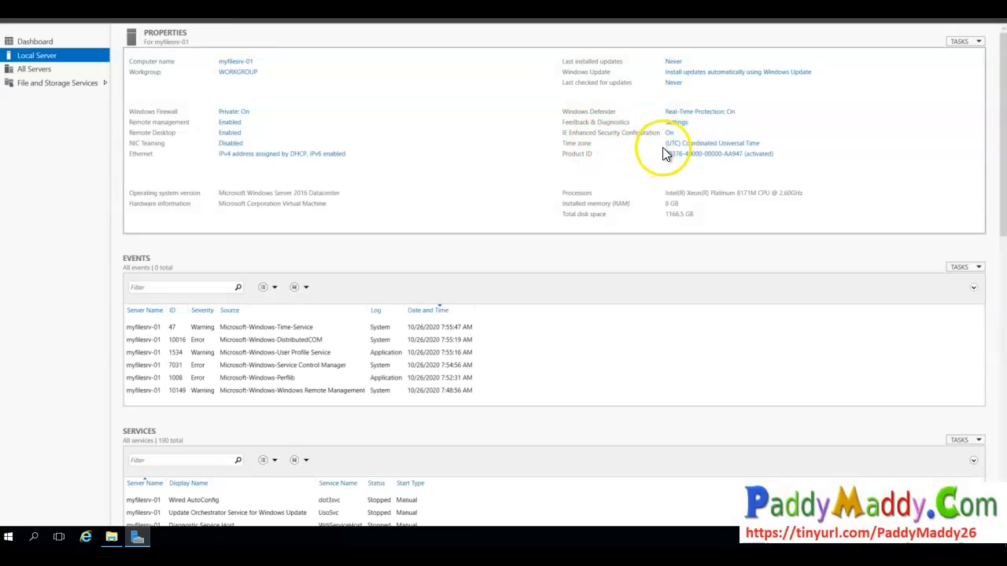
click(671, 134)
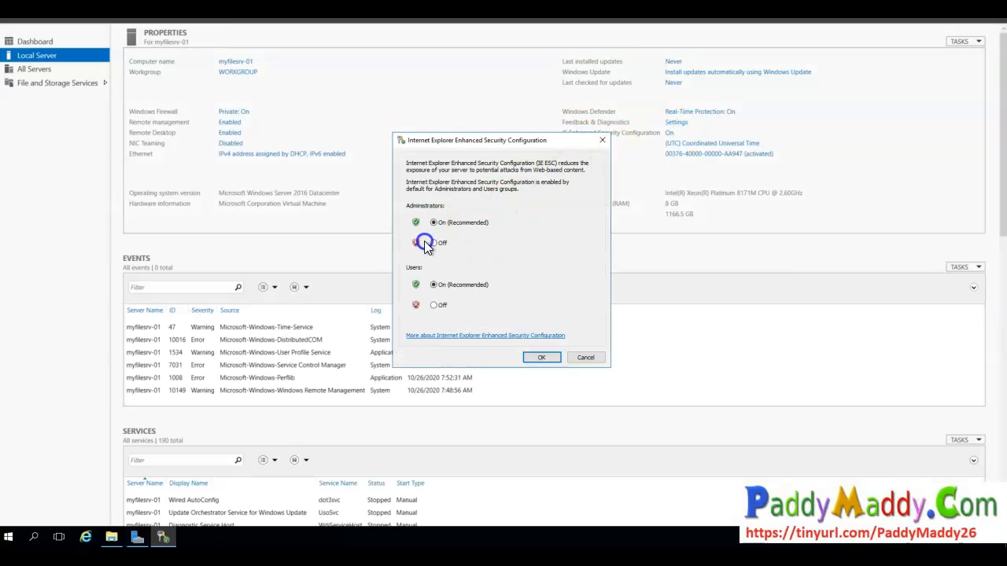
click(437, 305)
click(534, 357)
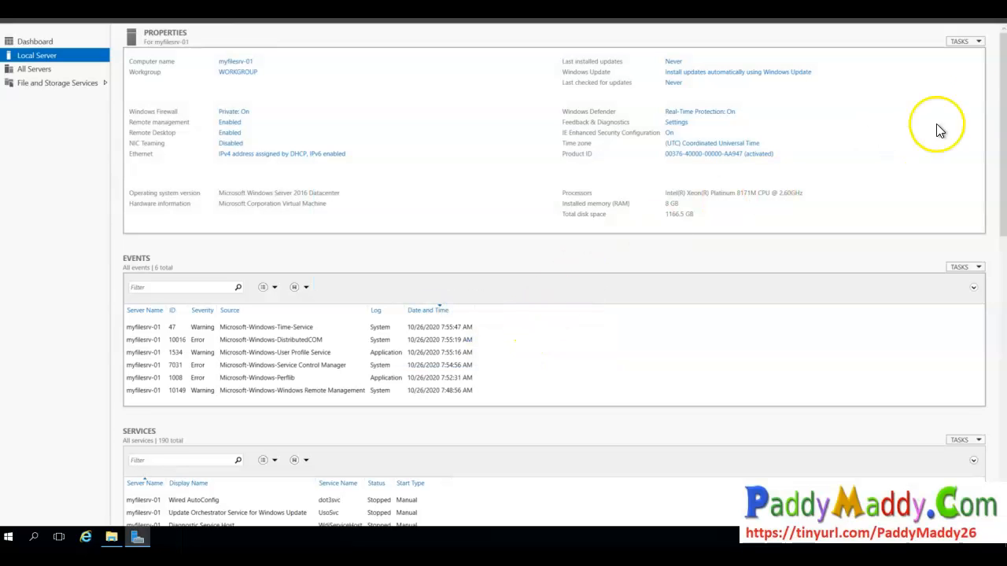
- Launch Windows PowerShell as administrator from the Start menu
drag(779, 8, 385, 77)
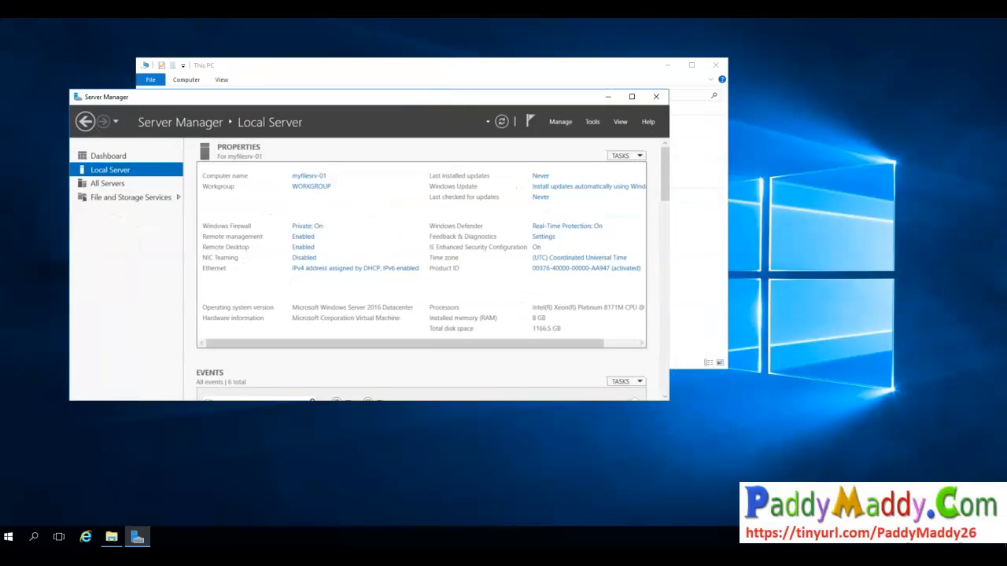
key(super)
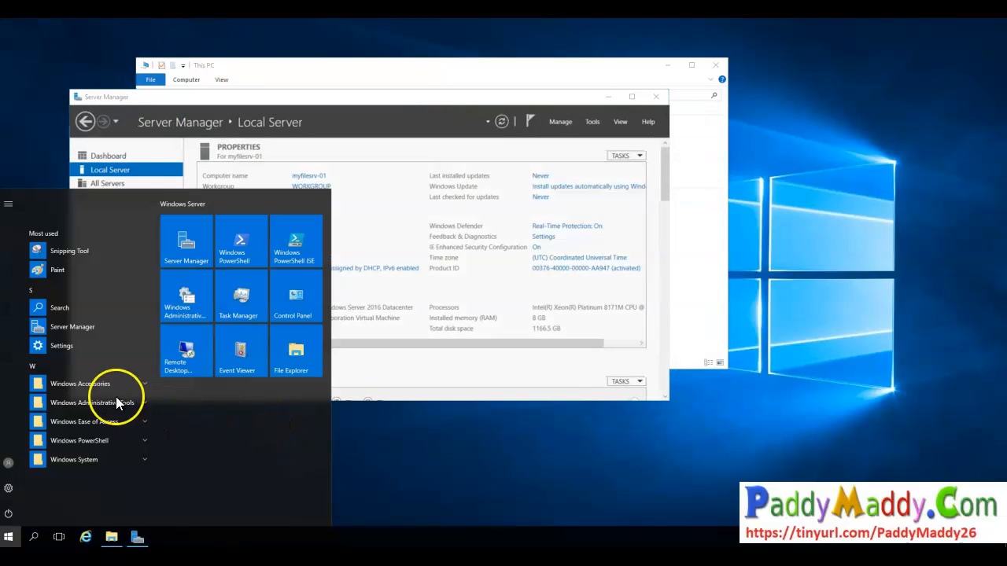
click(93, 421)
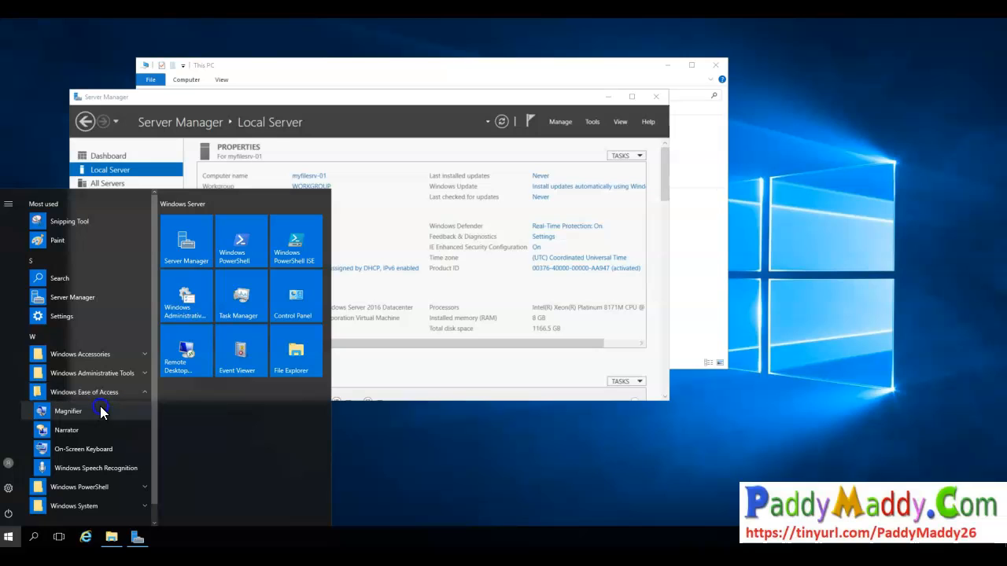
click(95, 487)
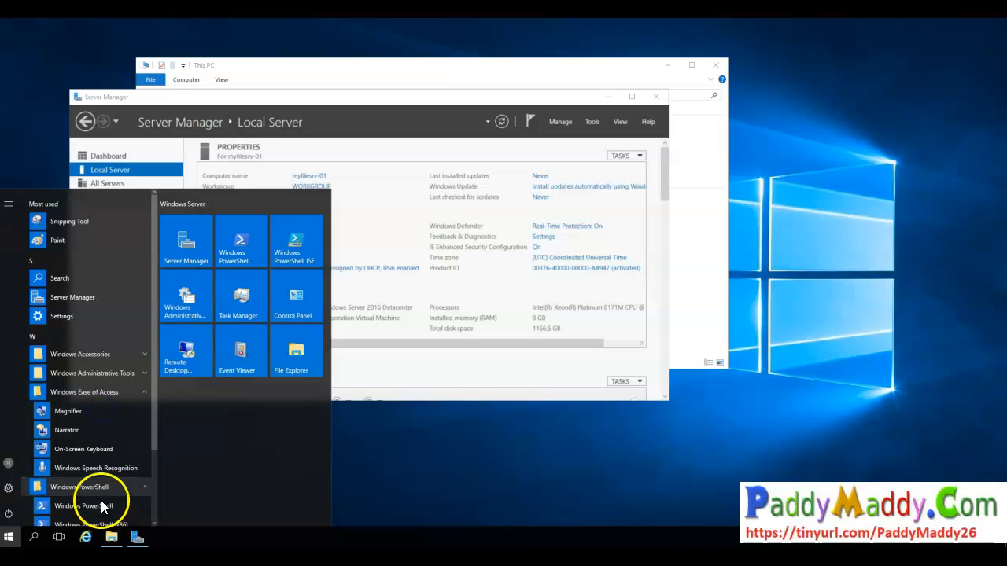
right_click(102, 506)
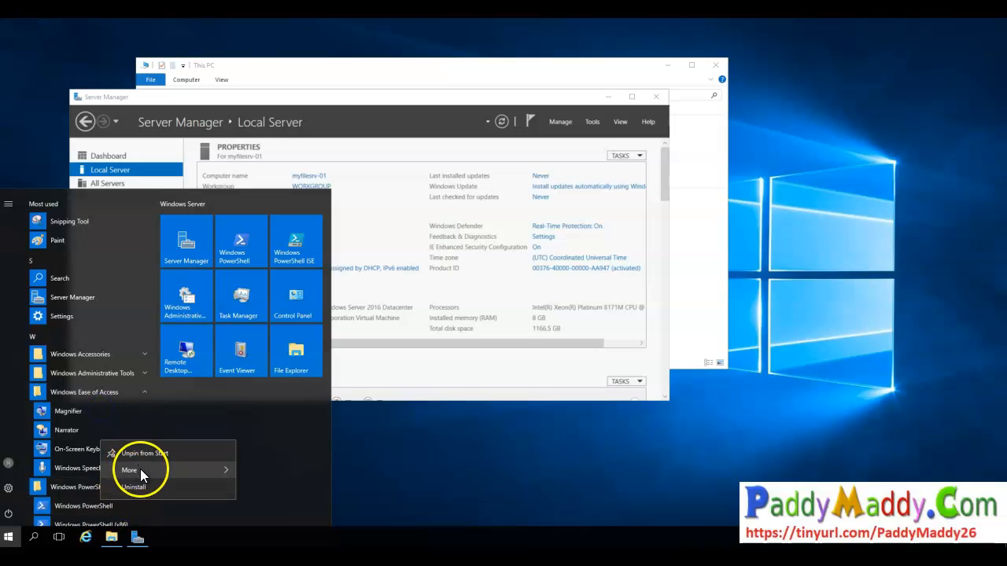
click(136, 470)
click(299, 453)
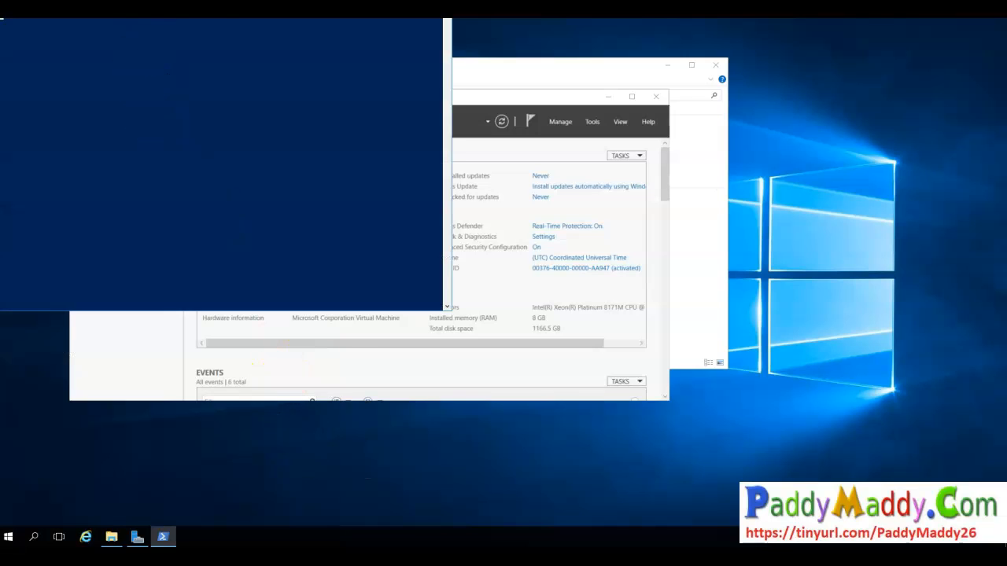
drag(357, 215, 339, 169)
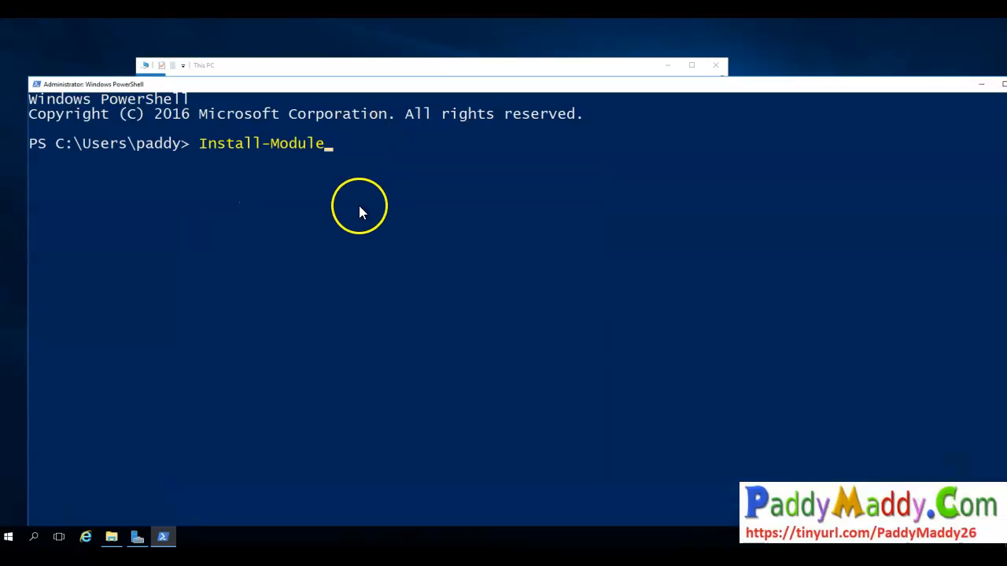
- Install the AzureRM PowerShell module, accepting both the NuGet provider and untrusted repository prompts with y
click(389, 204)
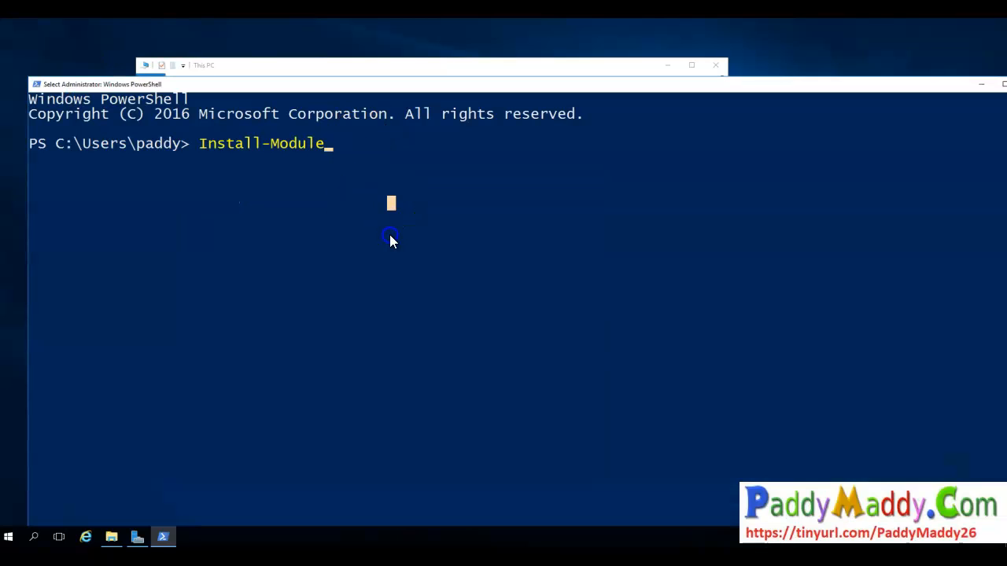
key(Escape)
key(Escape)
text(i)
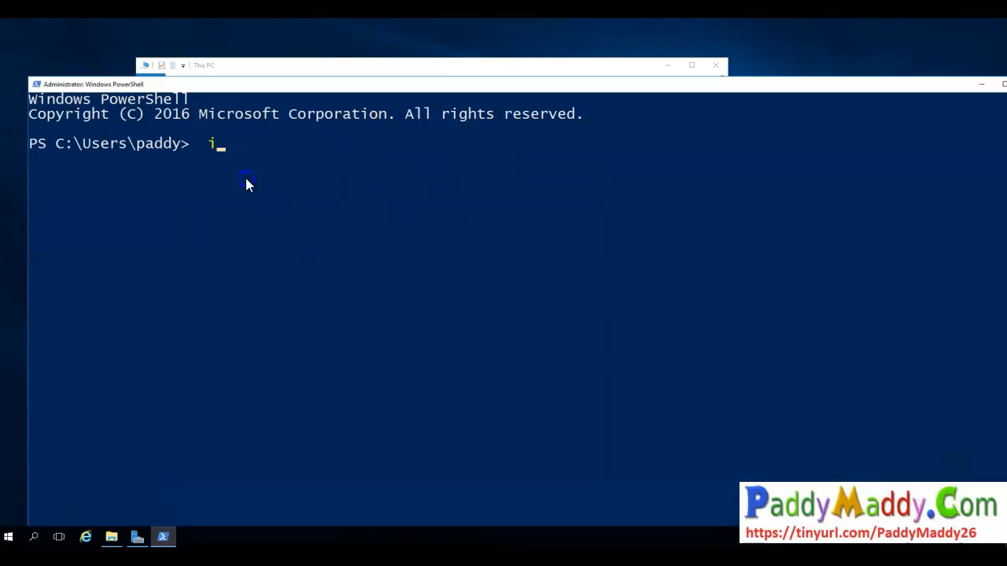
text(nstall-d)
key(BackSpace)
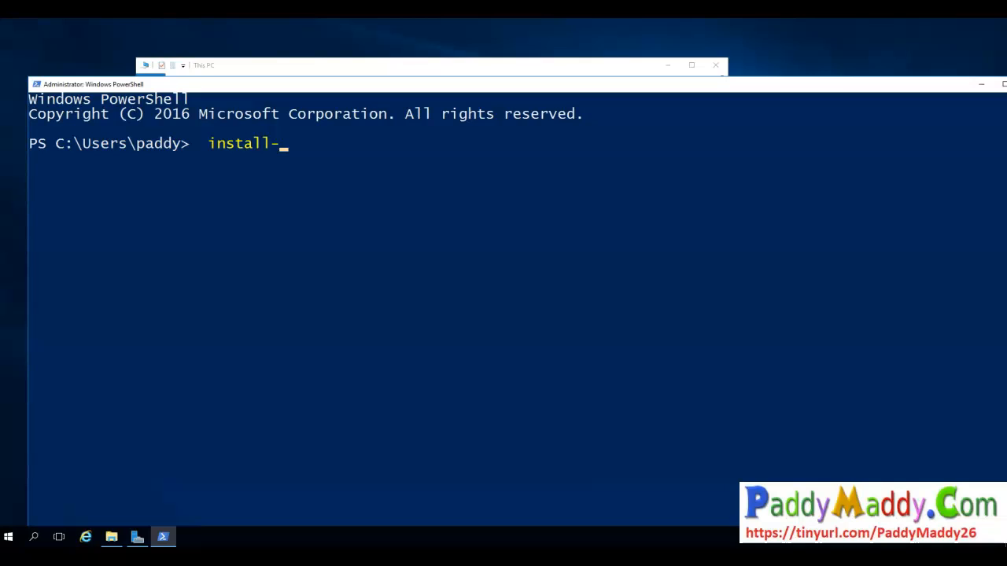
text(module -name az)
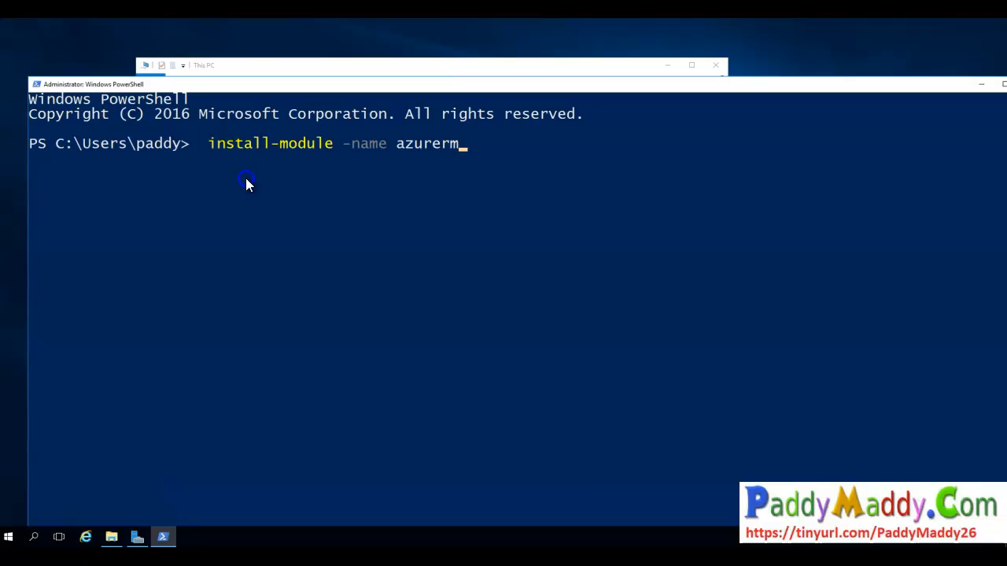
text(urerm)
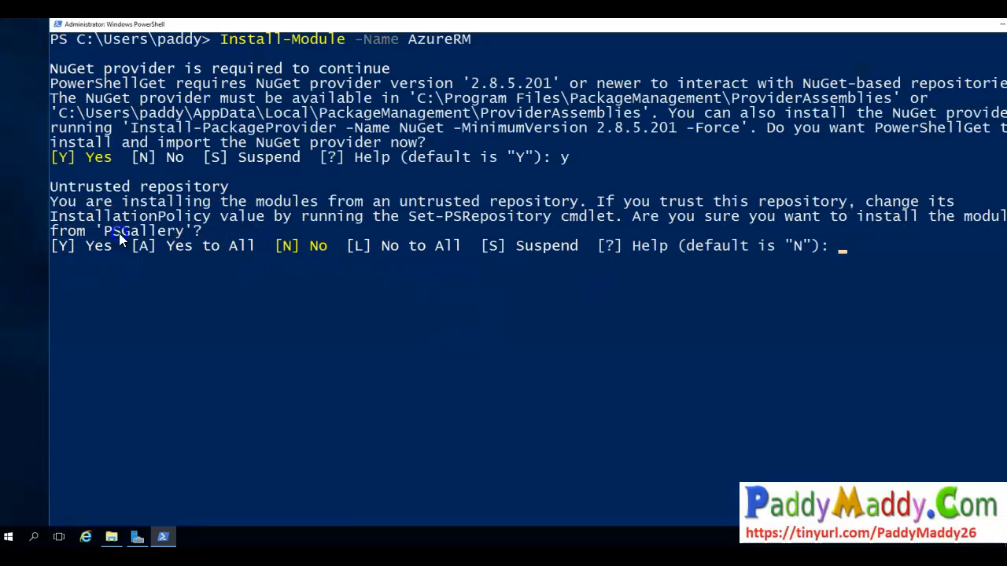
click(106, 235)
text(y)
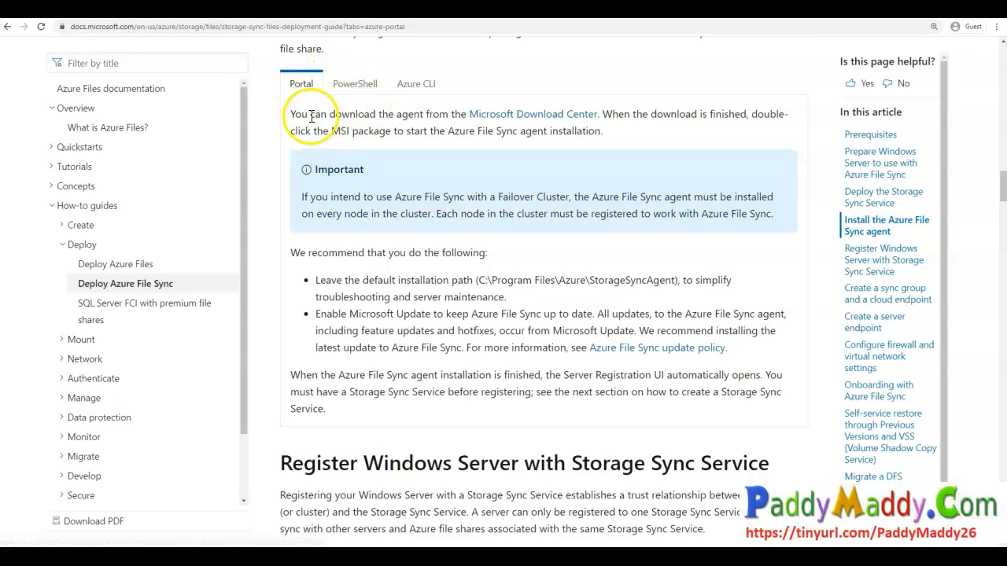
- Review the Azure File Sync agent installation section of the documentation, including its Portal and PowerShell instructions
drag(310, 115, 428, 115)
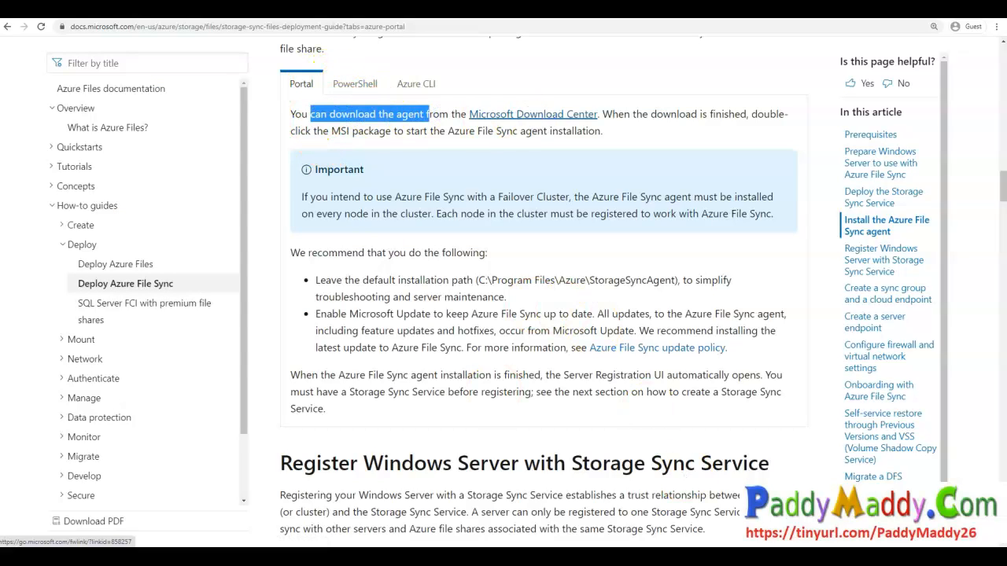
drag(103, 37, 231, 29)
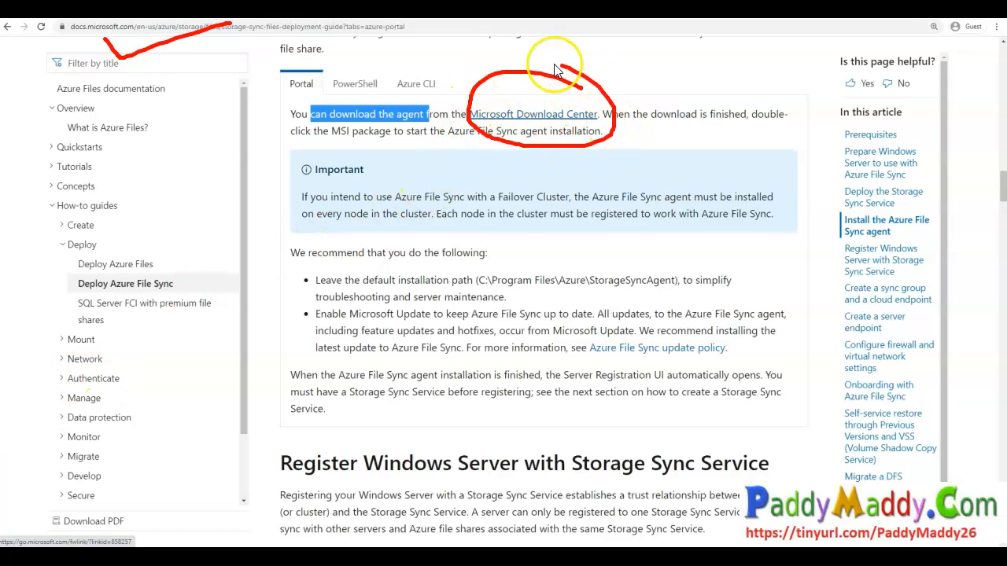
click(534, 116)
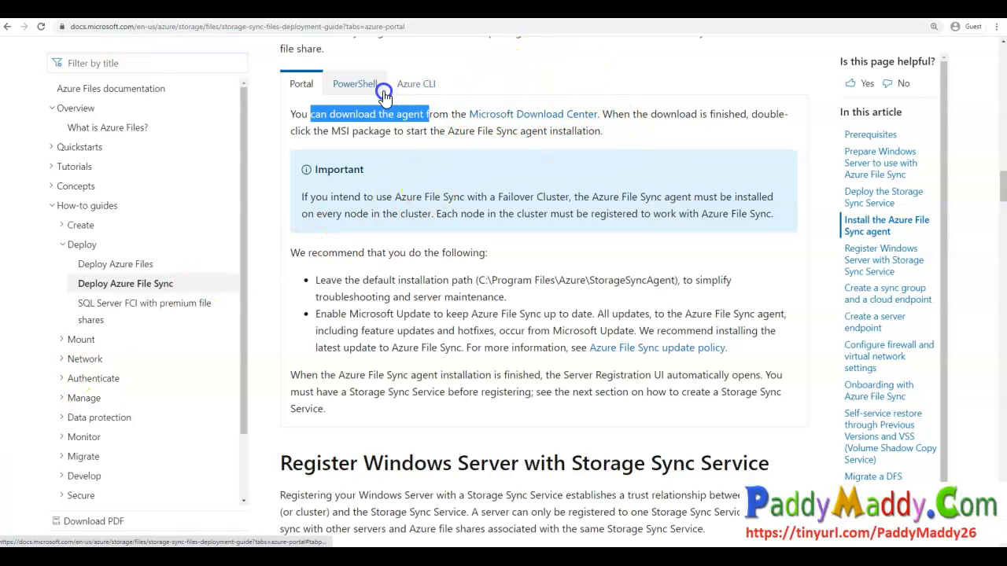
click(355, 83)
scroll(415, 281, down, 2)
drag(350, 201, 491, 268)
double_click(416, 260)
drag(430, 359, 492, 364)
scroll(493, 364, down, 5)
scroll(492, 364, up, 2)
click(459, 233)
drag(529, 354, 338, 330)
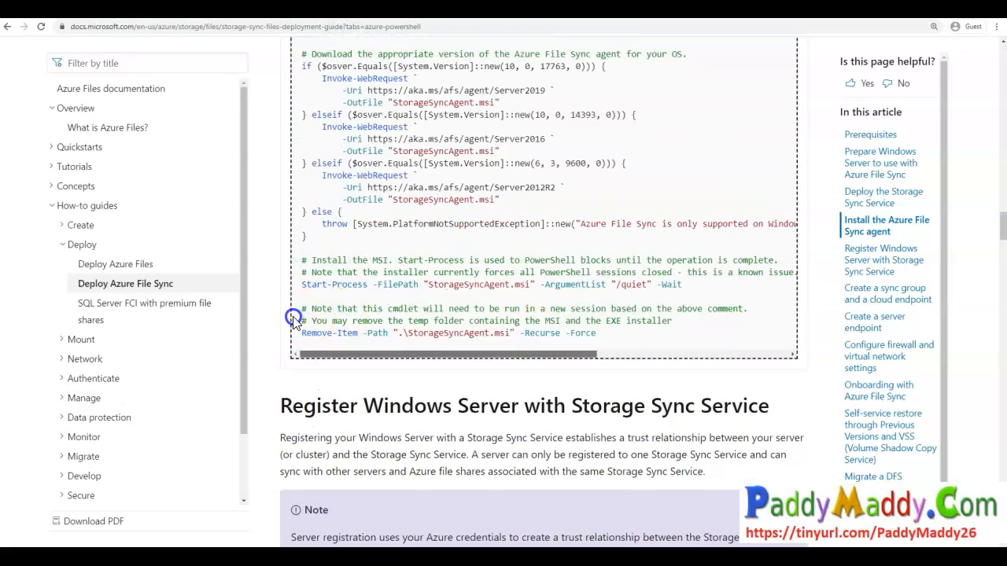
scroll(334, 260, up, 2)
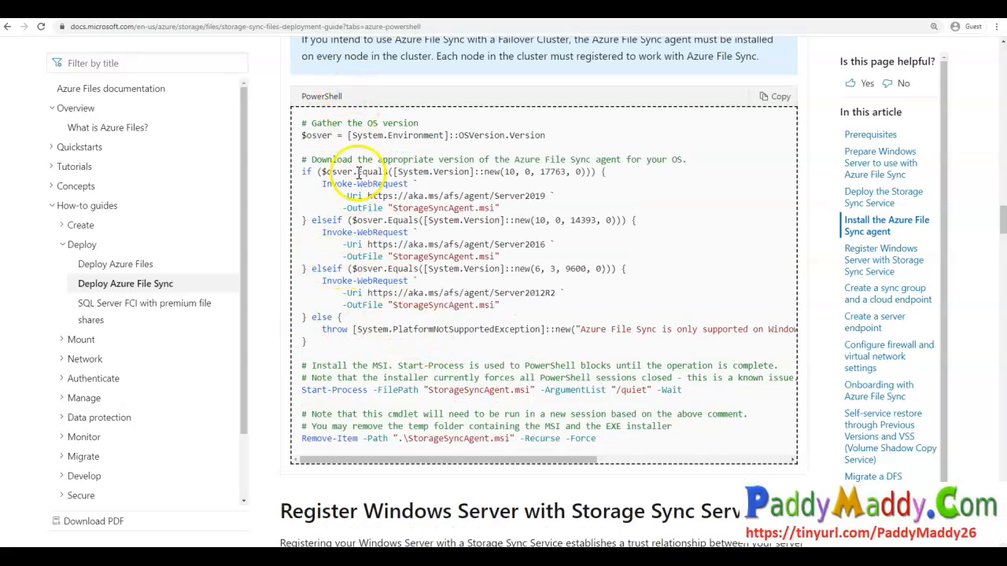
scroll(338, 169, up, 3)
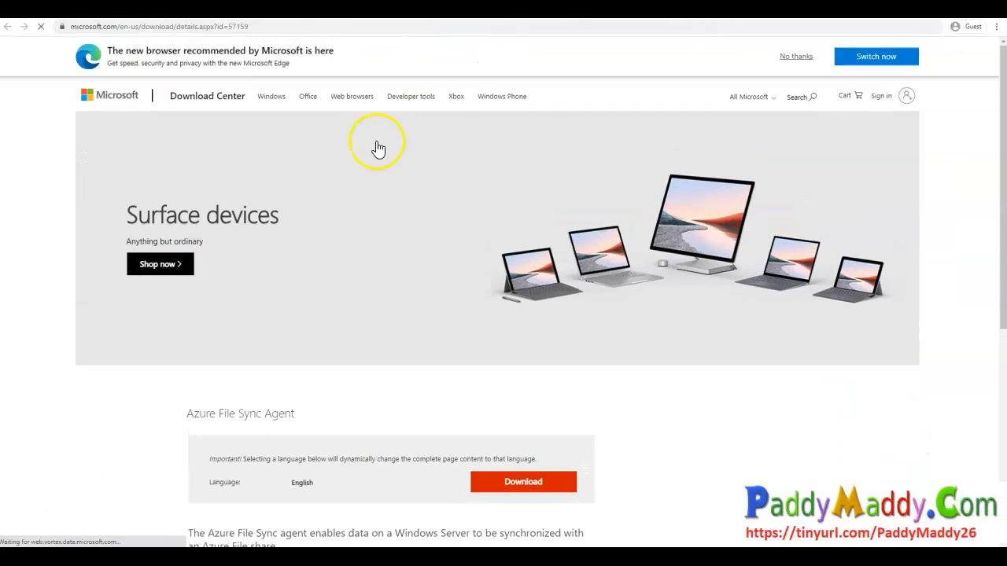
- Open the copied Microsoft Download Center address in the server's browser and download the Azure File Sync Agent
scroll(417, 326, down, 2)
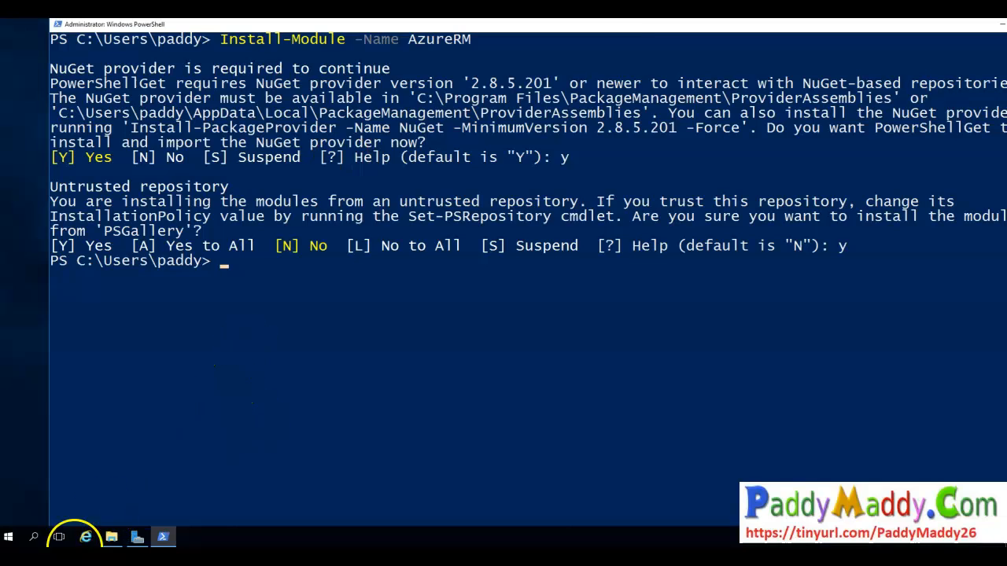
click(81, 540)
click(138, 30)
key(ctrl+v)
key(Return)
click(566, 422)
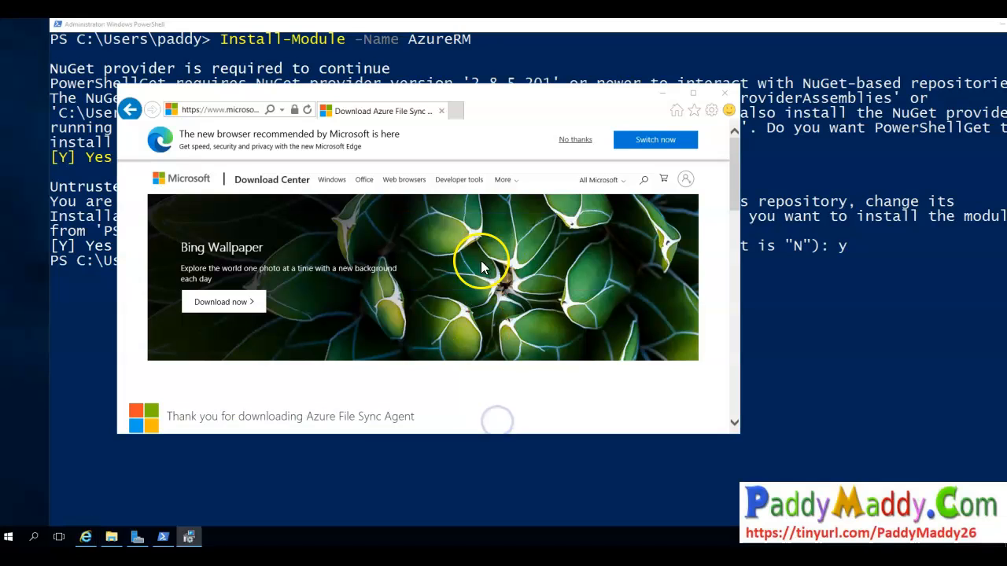
- Run the Storage Sync Agent Setup wizard with the default installation path through to Finish, then close the browser
click(557, 341)
click(558, 341)
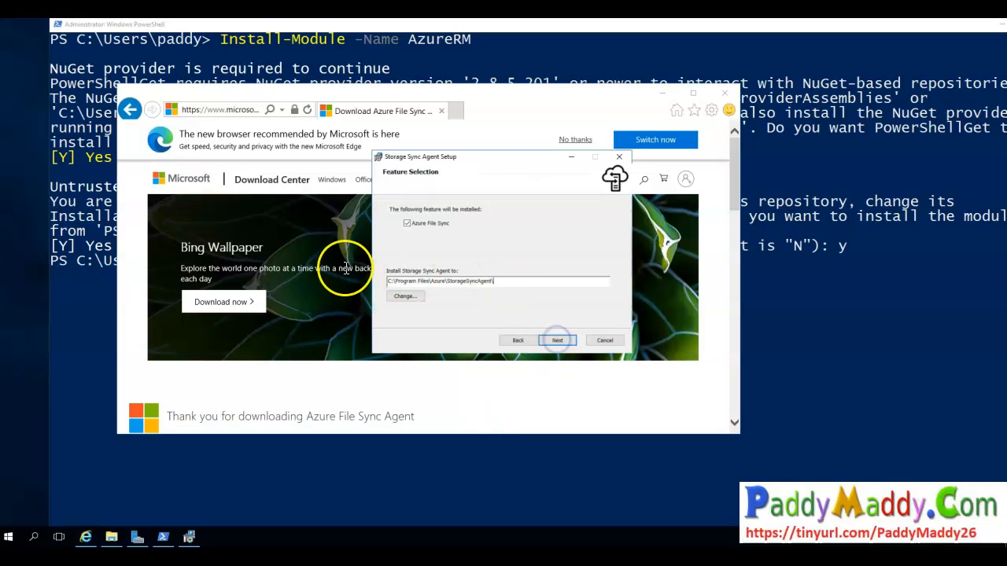
click(558, 340)
click(517, 212)
click(561, 342)
click(561, 341)
click(452, 274)
click(555, 343)
click(451, 216)
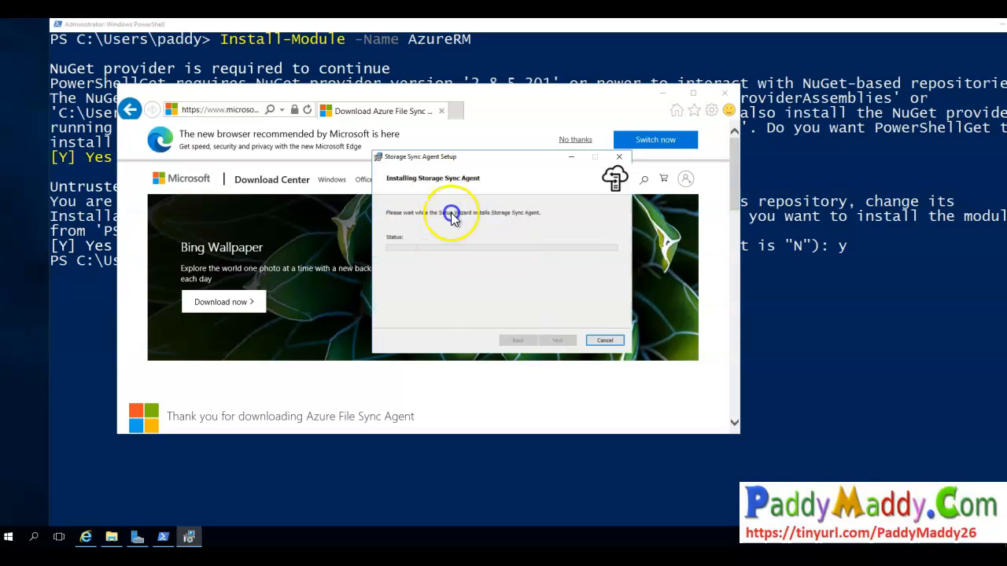
click(556, 288)
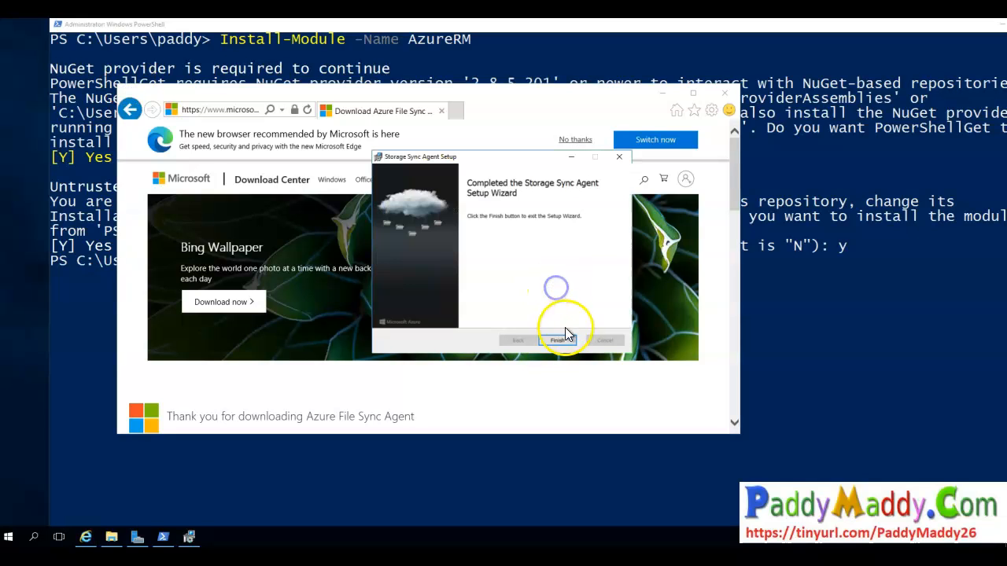
click(566, 339)
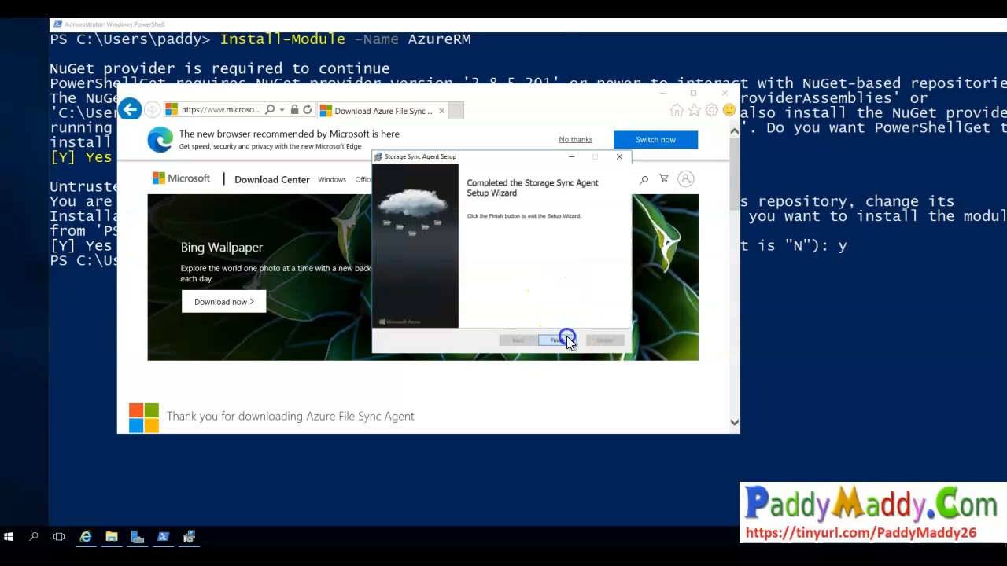
click(618, 93)
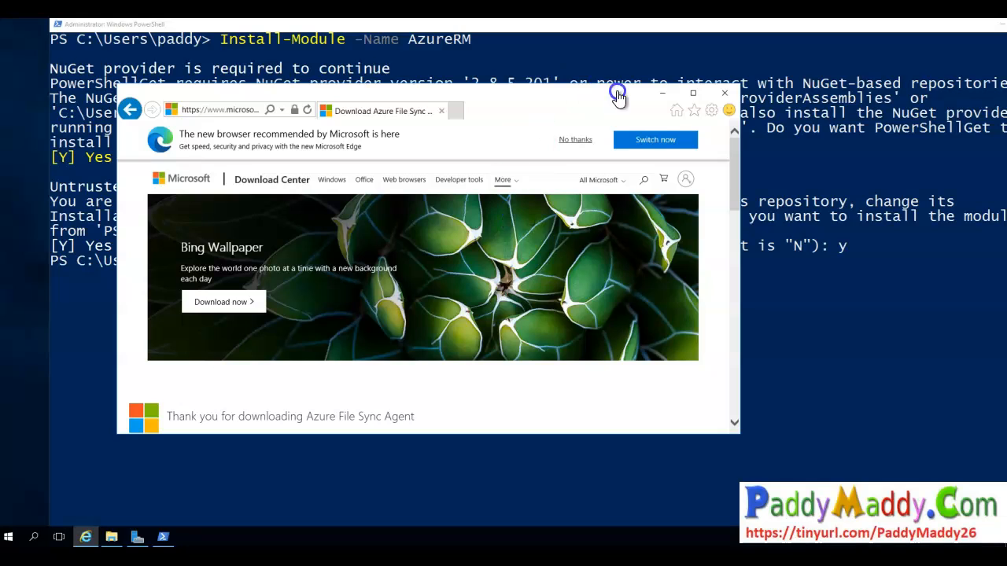
click(724, 93)
- Close Server Manager and acknowledge the Azure File Sync agent update check
click(59, 24)
click(96, 89)
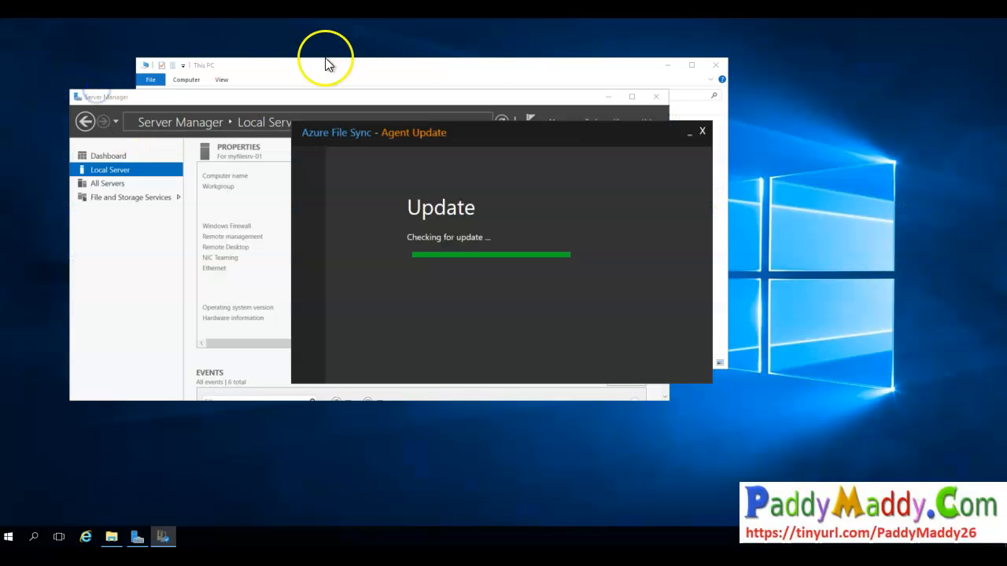
click(512, 102)
click(656, 96)
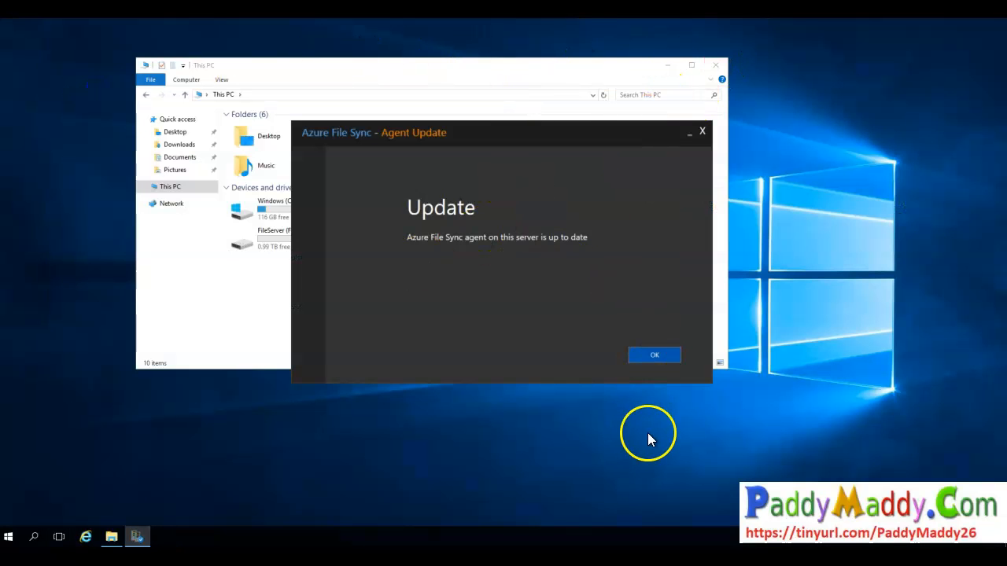
click(642, 354)
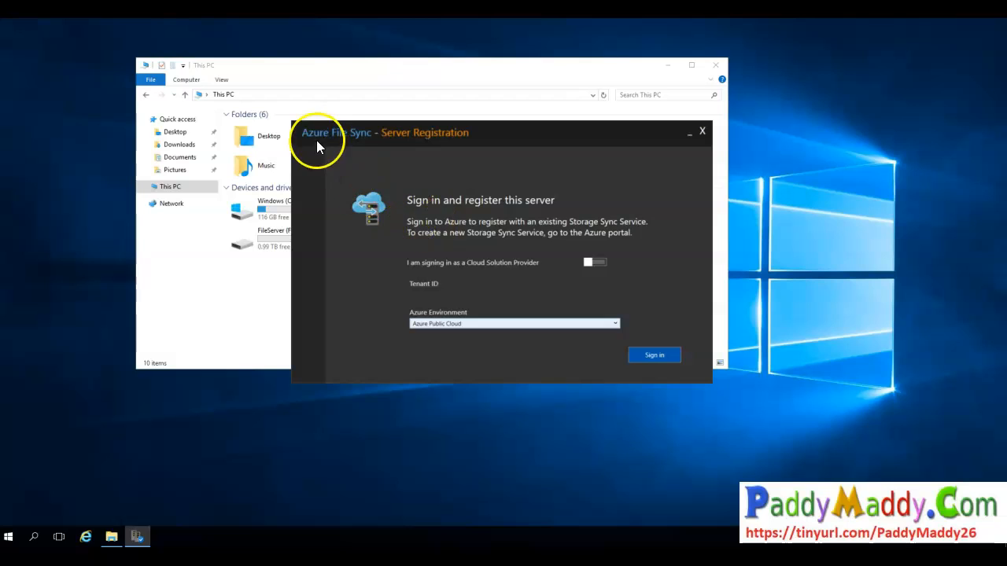
- Sign in to Azure from Server Registration with the Azure Public Cloud environment and approve the sign-in
drag(350, 144, 462, 119)
click(541, 324)
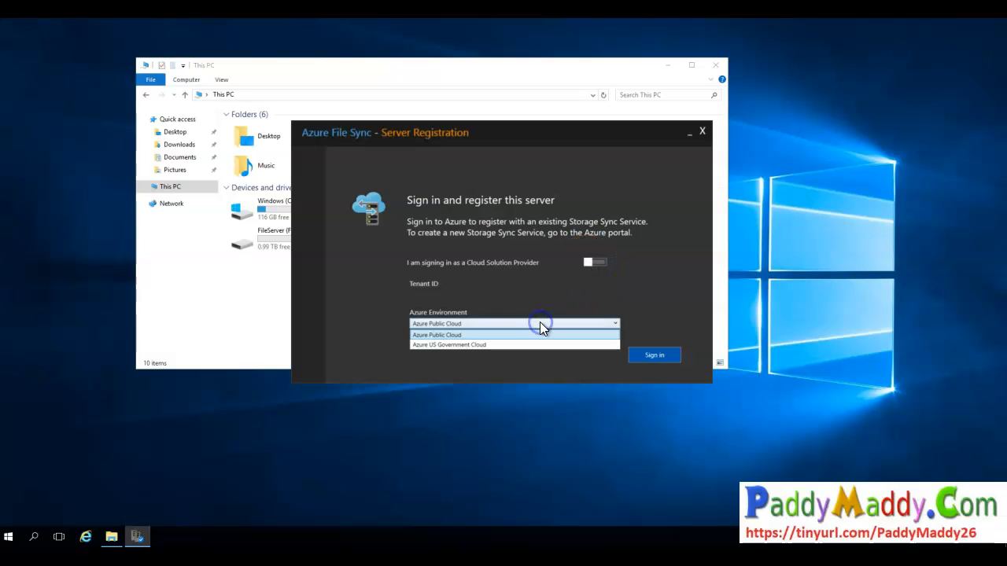
click(588, 358)
click(661, 356)
click(654, 355)
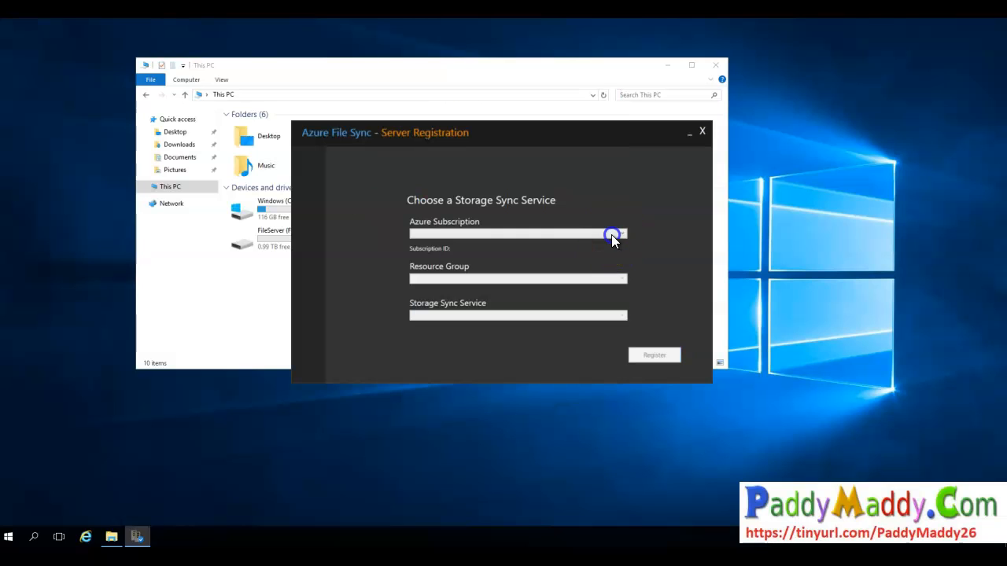
click(611, 234)
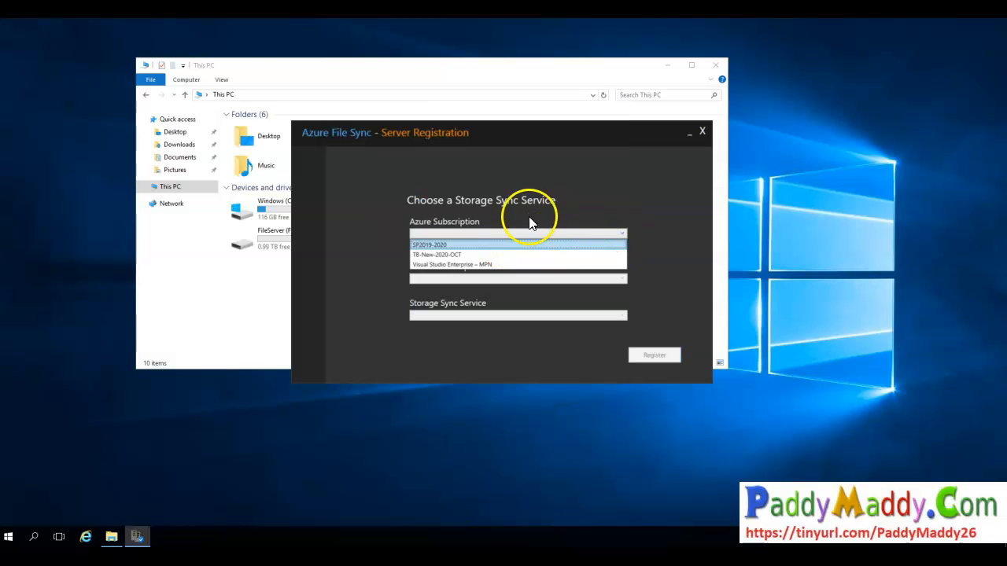
- Choose subscription SP2019-2020, resource group file-storage-demo and storage sync service demofilesync for the registration
click(608, 245)
click(621, 278)
click(626, 315)
drag(493, 285, 563, 247)
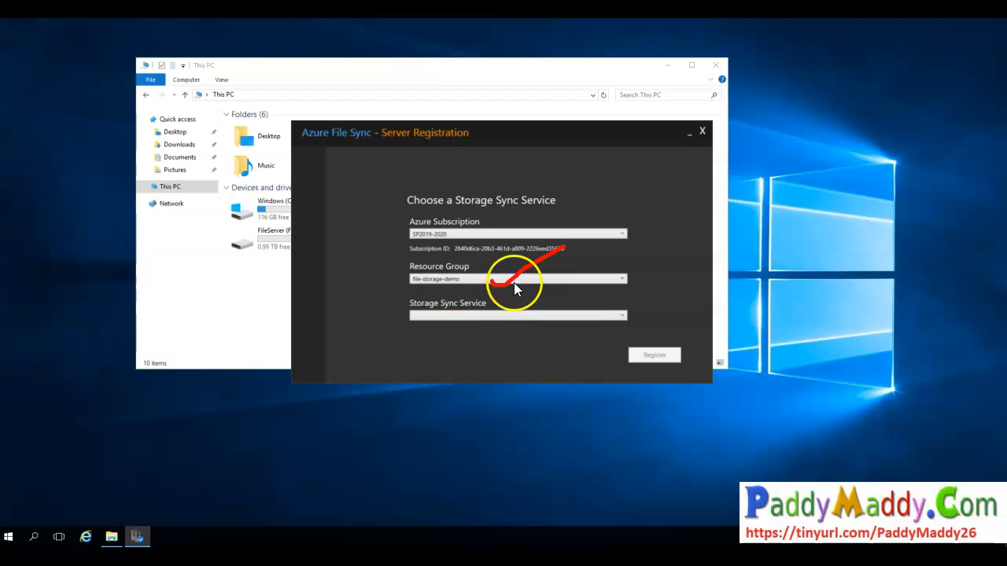
mouse_move(481, 287)
mouse_down()
mouse_move(396, 245)
mouse_move(458, 291)
mouse_up()
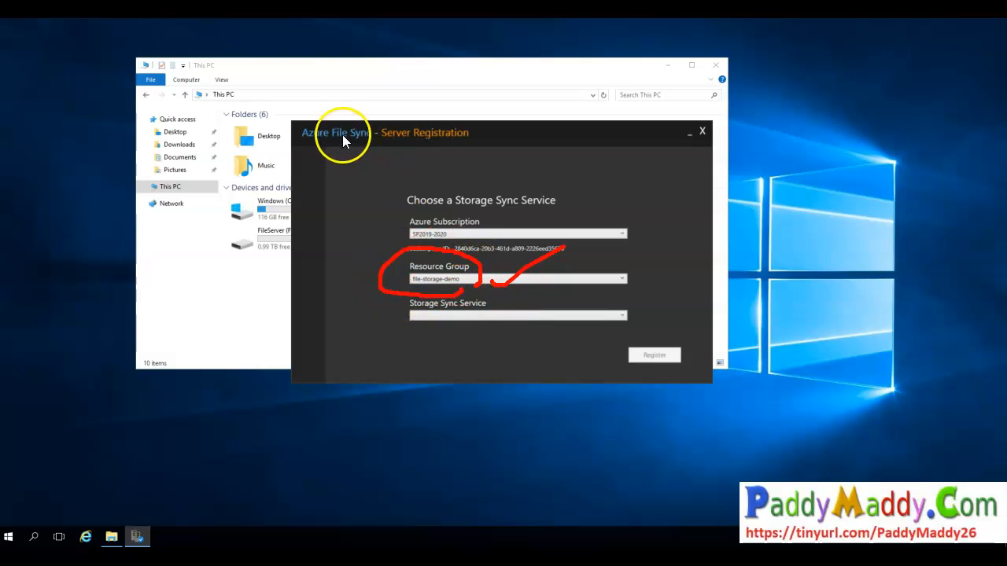
mouse_move(365, 140)
mouse_down()
mouse_move(365, 120)
mouse_move(296, 152)
mouse_up()
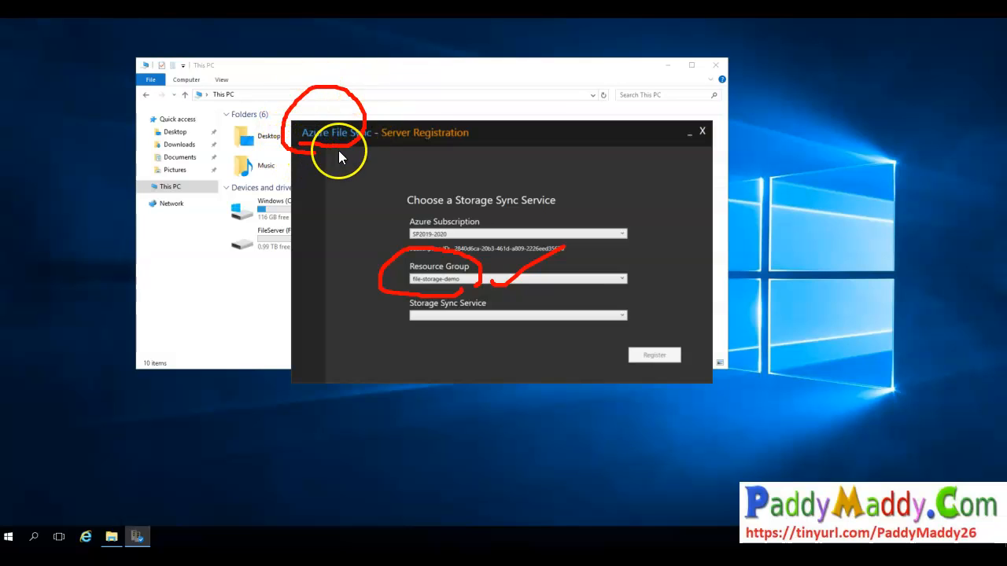
drag(438, 334, 536, 290)
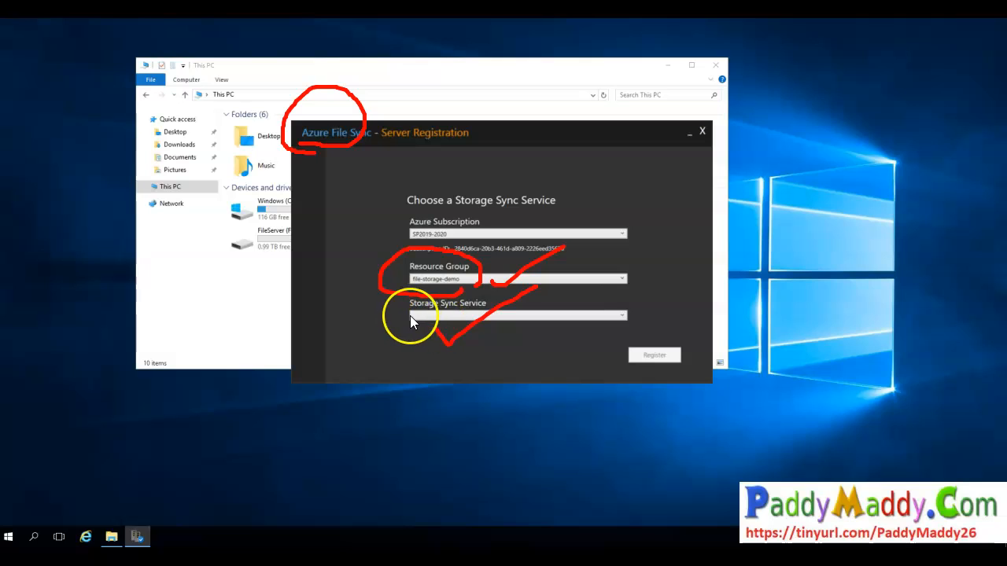
key(Escape)
click(623, 316)
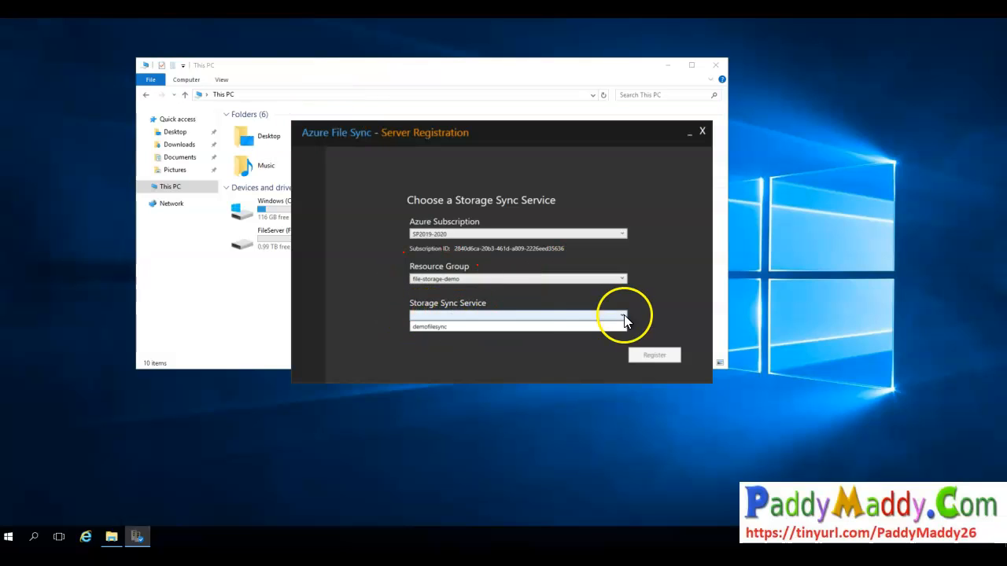
click(533, 327)
drag(469, 302, 458, 301)
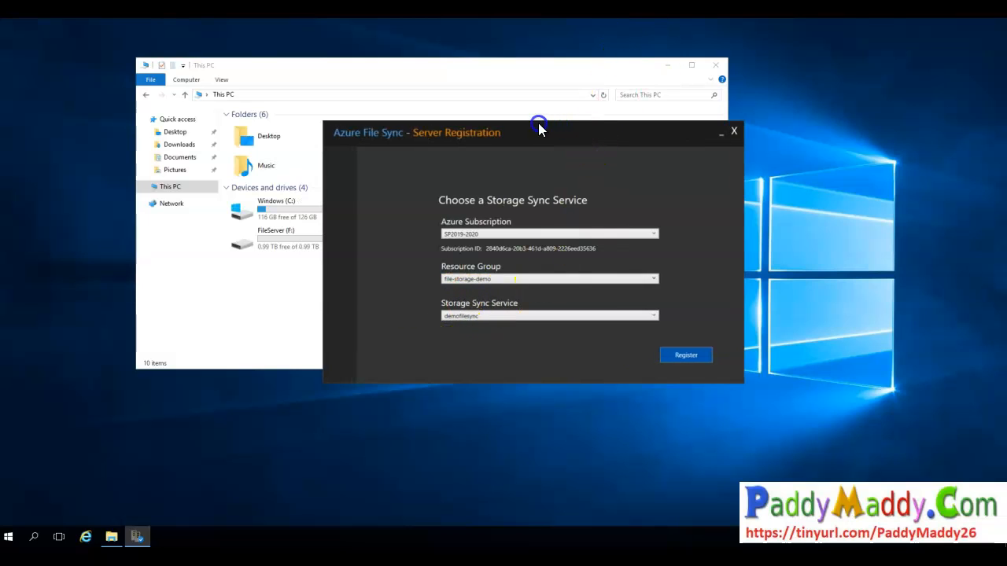
- Compare the selections with the file-storage-demo resource group and the demofilesync Storage Sync Service in the Azure portal
drag(539, 130, 472, 108)
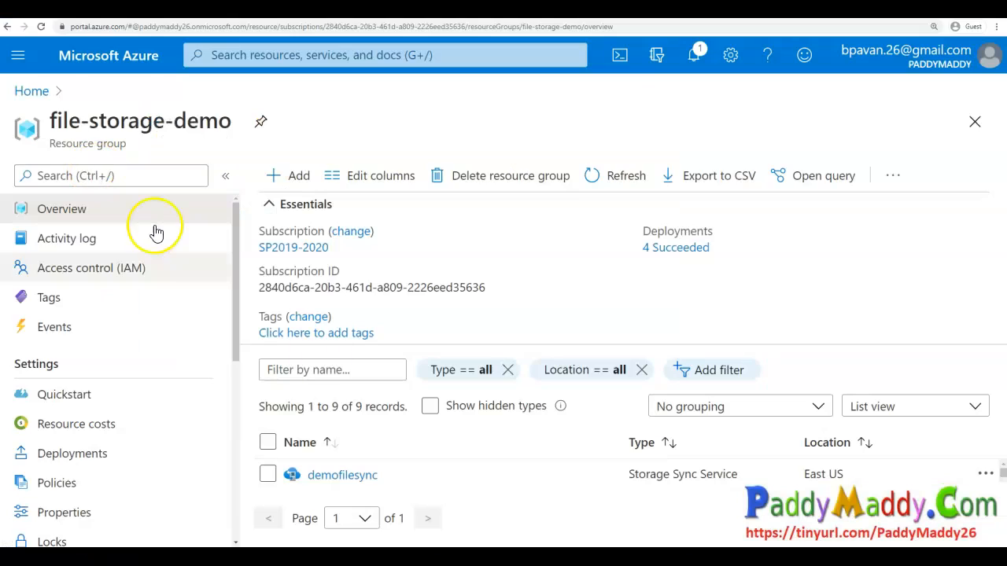
scroll(480, 487, down, 5)
scroll(474, 488, up, 5)
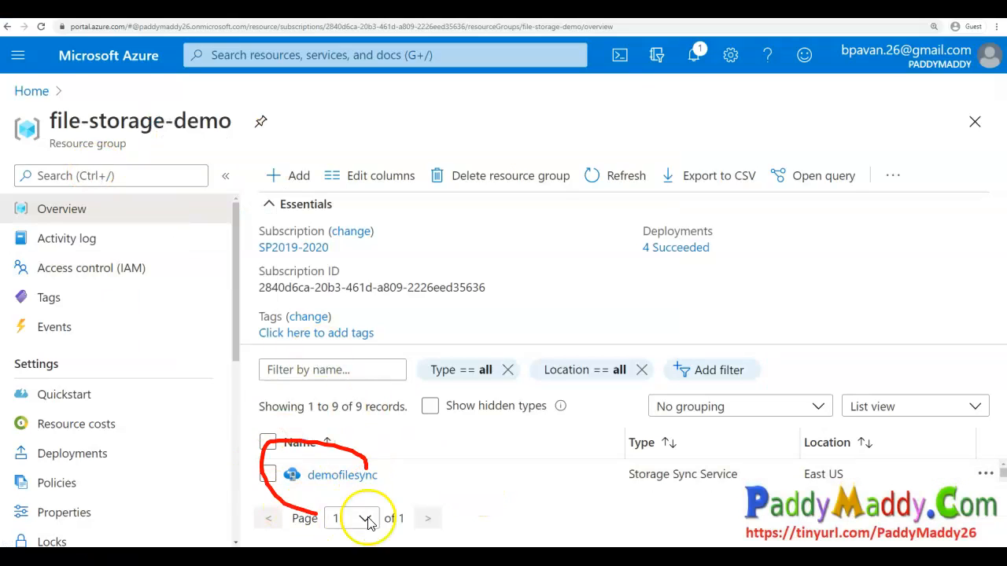
drag(368, 519, 313, 457)
drag(622, 487, 730, 487)
key(Escape)
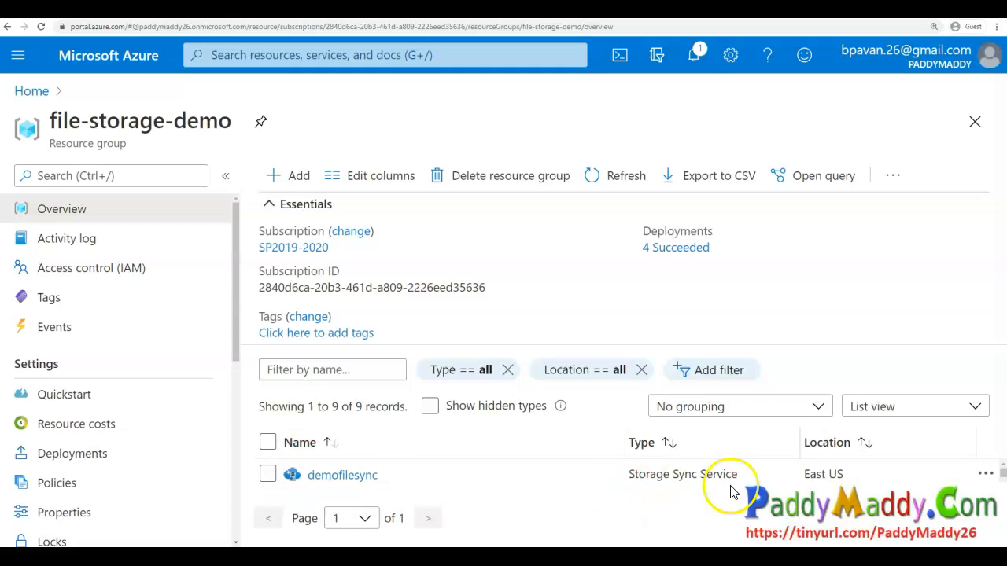
click(63, 9)
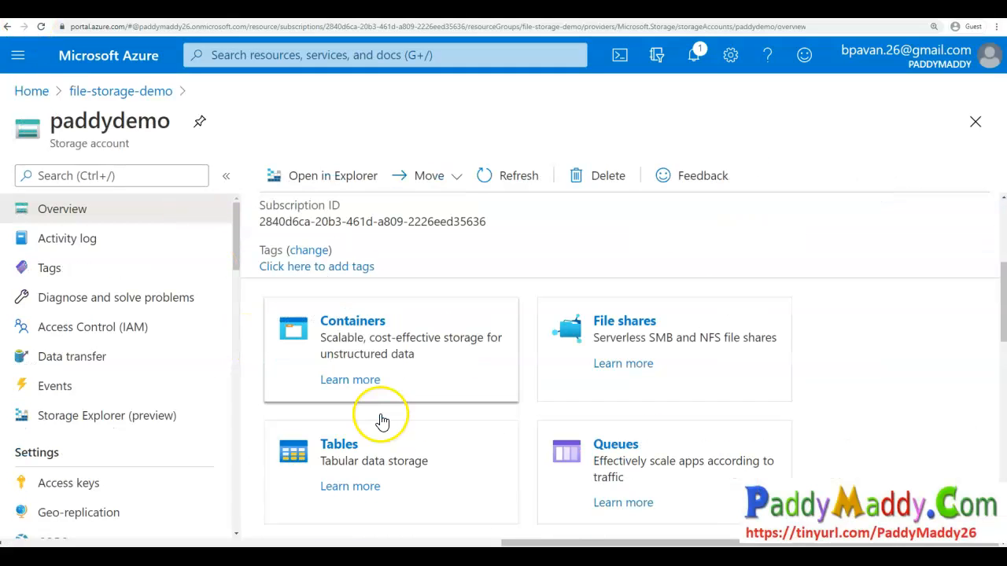
click(608, 324)
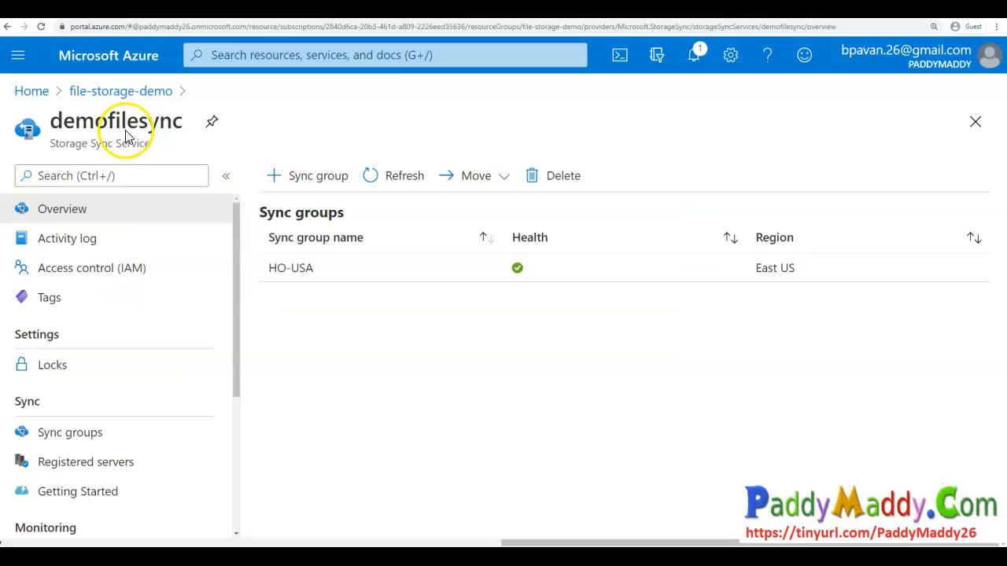
double_click(126, 126)
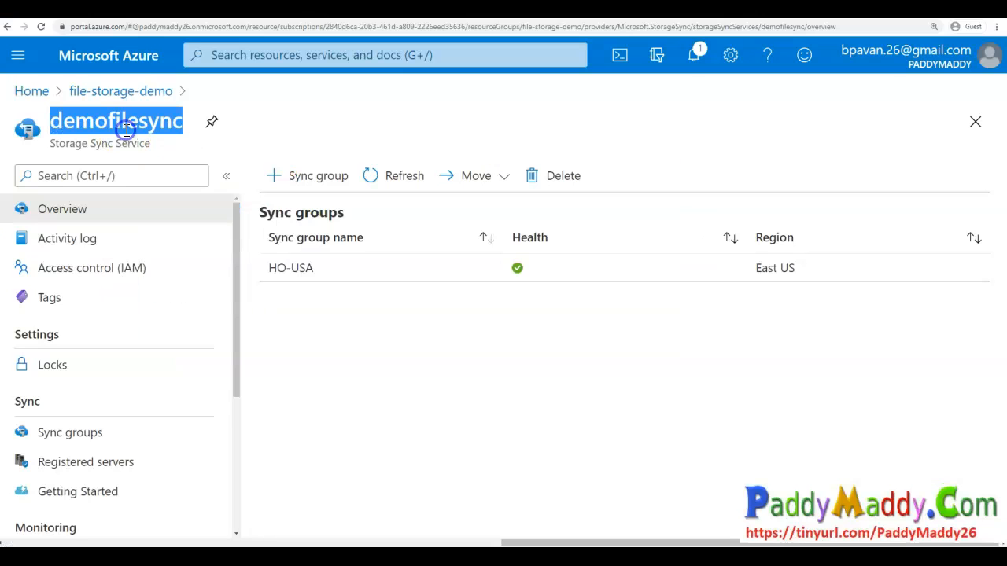
- Check the Registered servers list of the demofilesync Storage Sync Service in the Azure portal
click(142, 232)
drag(152, 132, 264, 89)
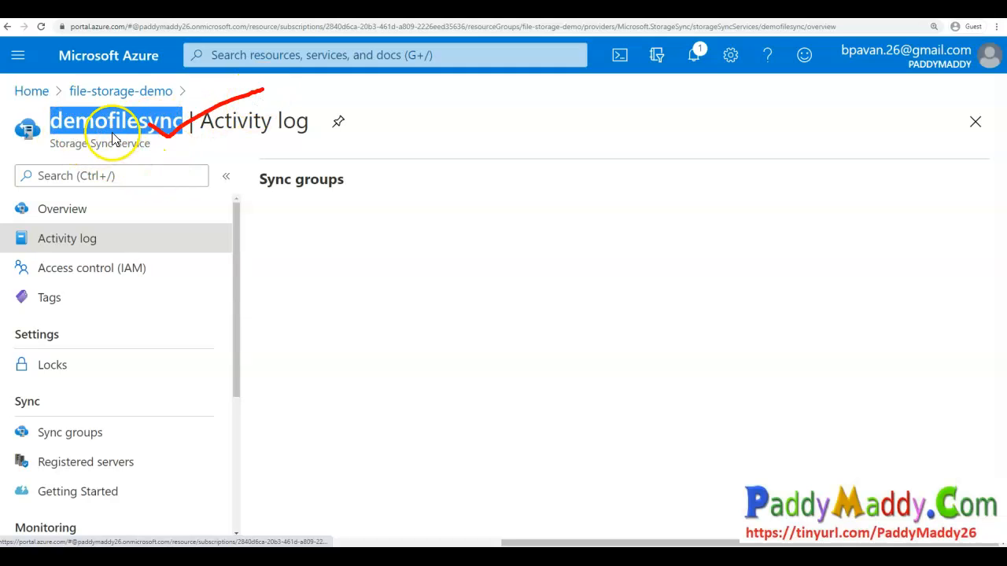
key(Escape)
click(139, 213)
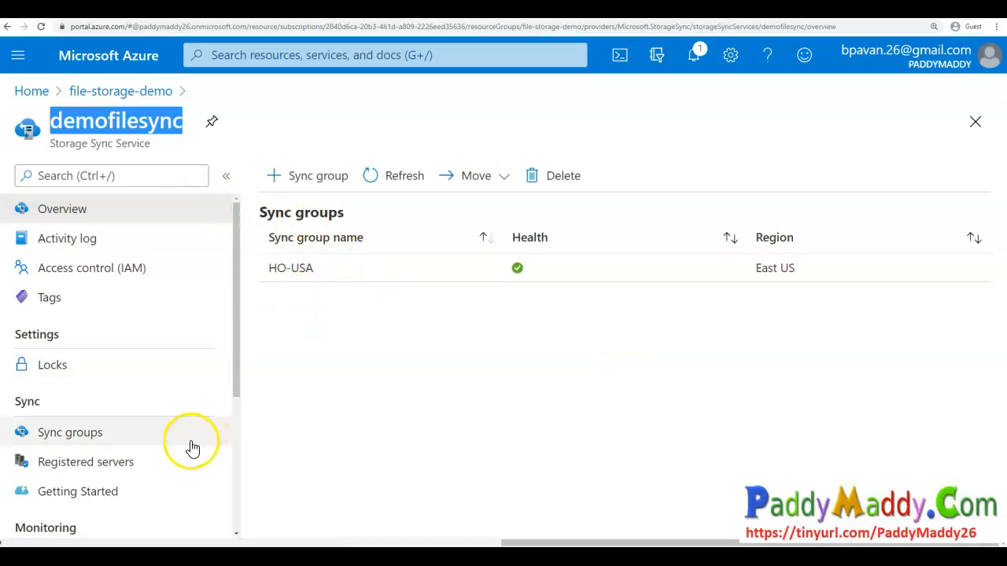
scroll(157, 440, down, 1)
click(124, 411)
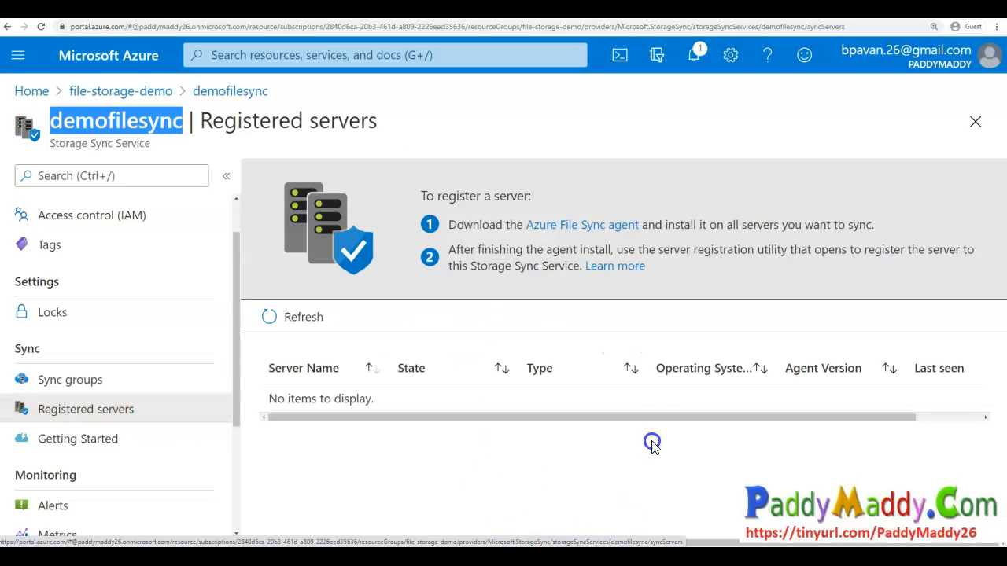
mouse_move(386, 390)
mouse_down()
mouse_move(396, 403)
mouse_move(489, 344)
mouse_up()
key(Escape)
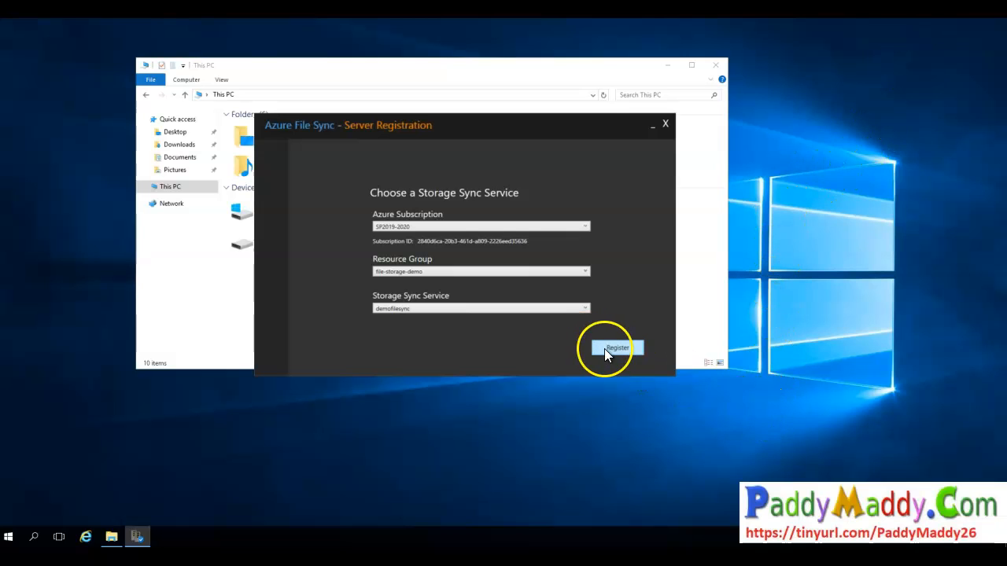
- Register the server with the selected Storage Sync Service, copy the Azure resource URL and close Server Registration
click(606, 348)
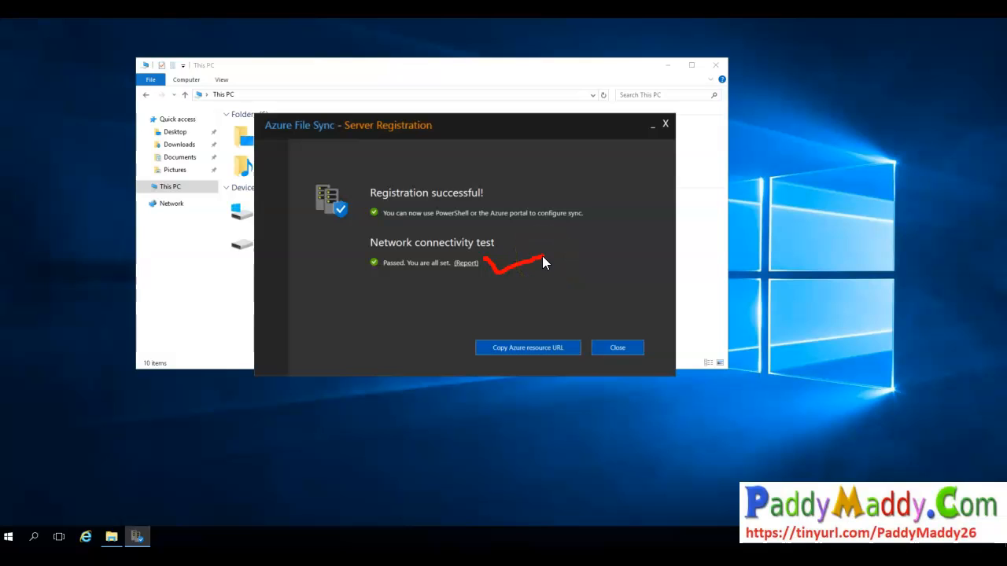
mouse_move(338, 231)
mouse_down()
mouse_move(398, 291)
mouse_move(561, 246)
mouse_move(417, 225)
mouse_up()
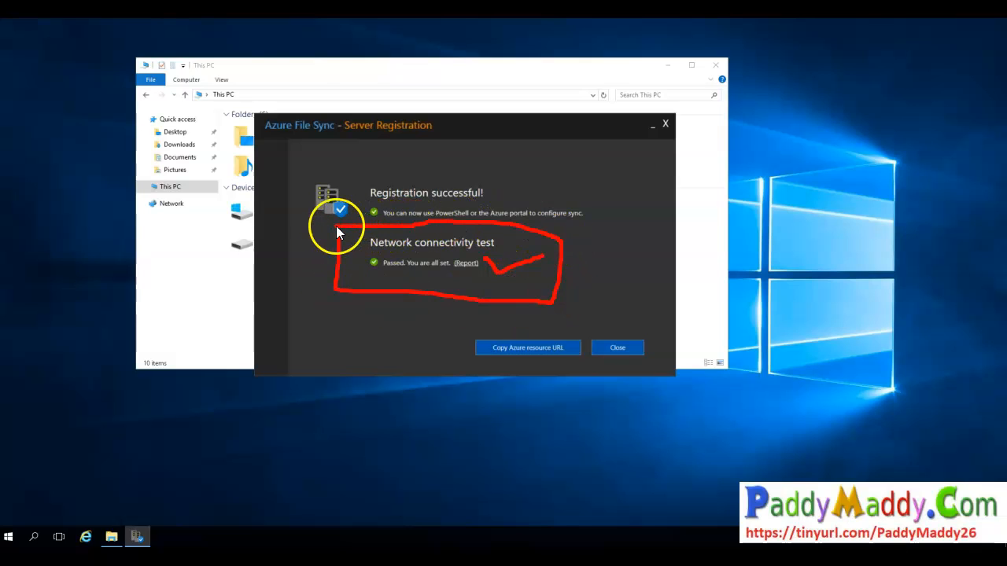
key(Escape)
click(361, 258)
drag(402, 249, 469, 259)
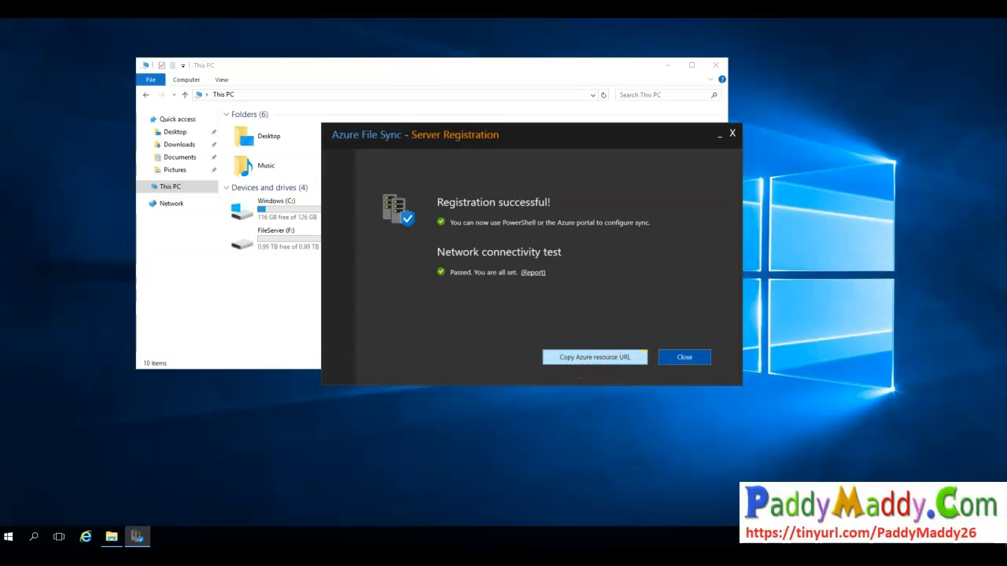
click(584, 361)
click(688, 360)
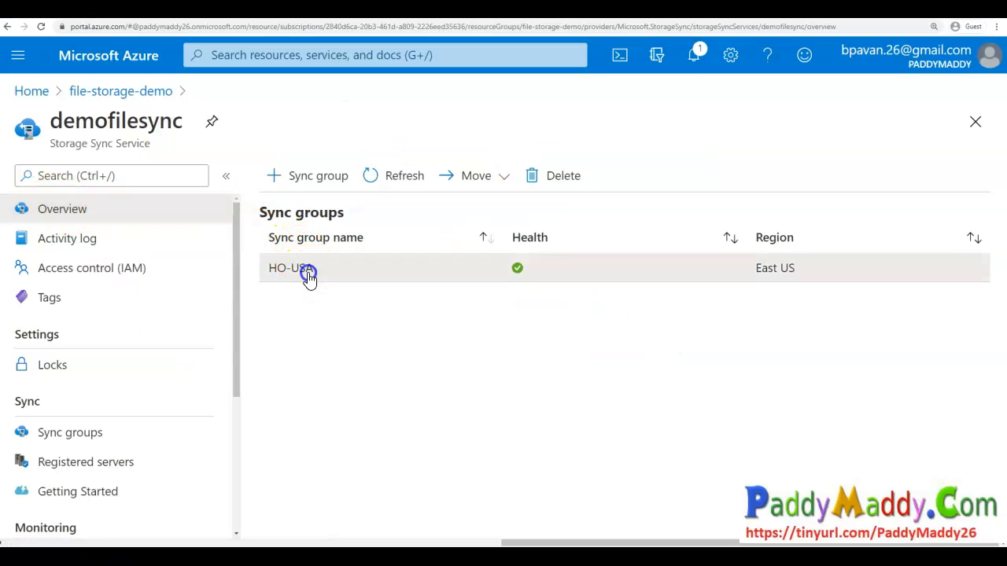
- Open the HO-USA sync group and review its cloud and server endpoints
click(308, 277)
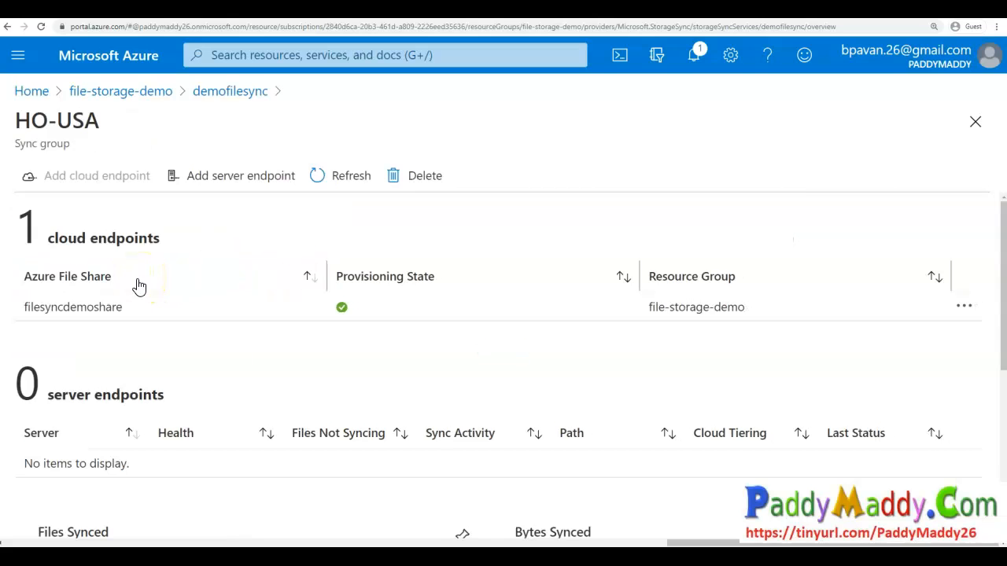
mouse_move(193, 370)
mouse_down()
mouse_move(196, 378)
mouse_move(11, 362)
mouse_move(56, 489)
mouse_move(193, 398)
mouse_move(167, 430)
mouse_move(259, 407)
mouse_up()
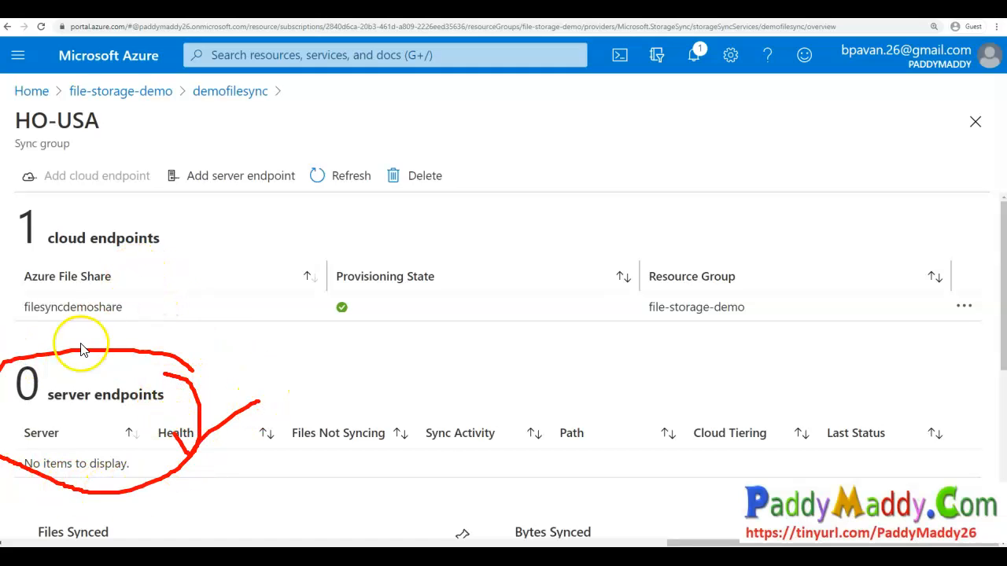
mouse_move(136, 311)
mouse_down()
mouse_move(19, 283)
mouse_move(61, 331)
mouse_move(139, 303)
mouse_up()
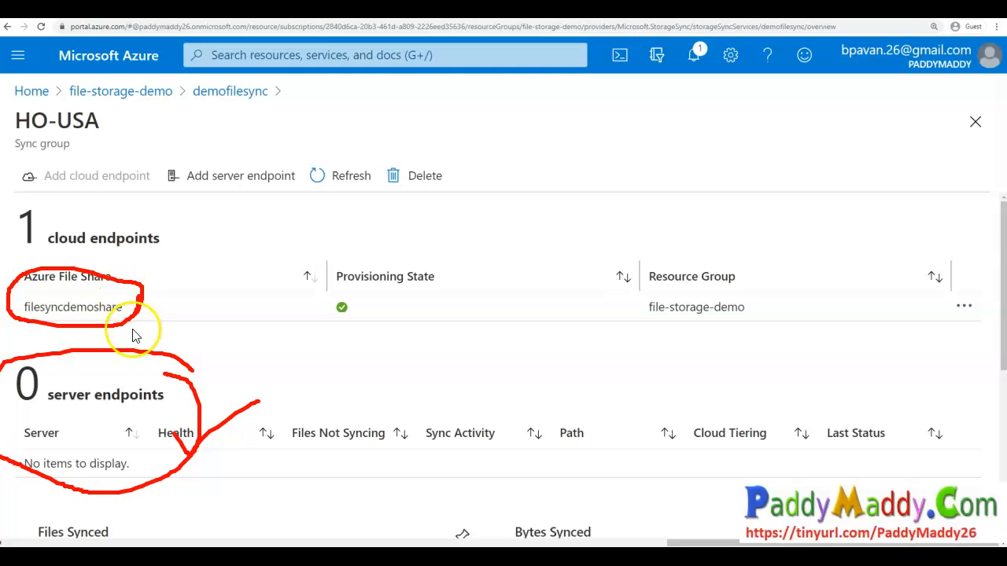
drag(49, 403, 138, 413)
key(Escape)
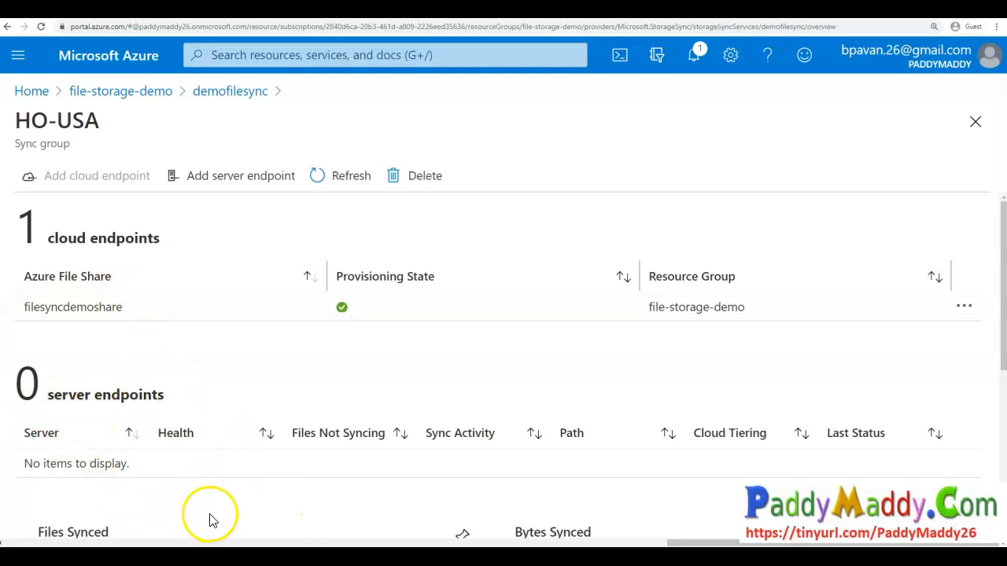
- Start adding a server endpoint for registered server myfilesrv-01 with the path f:\FS on the FileServer drive
click(227, 180)
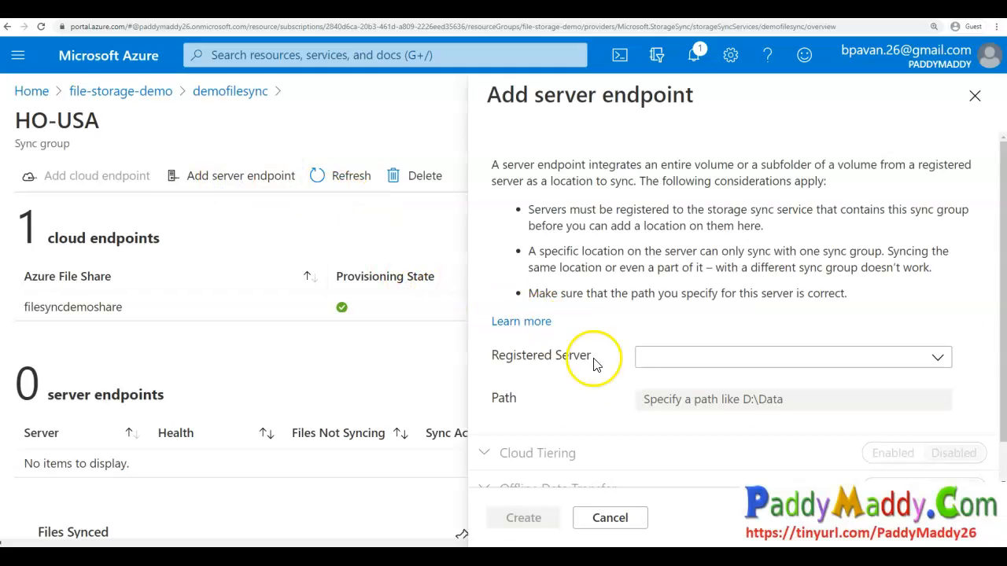
click(665, 360)
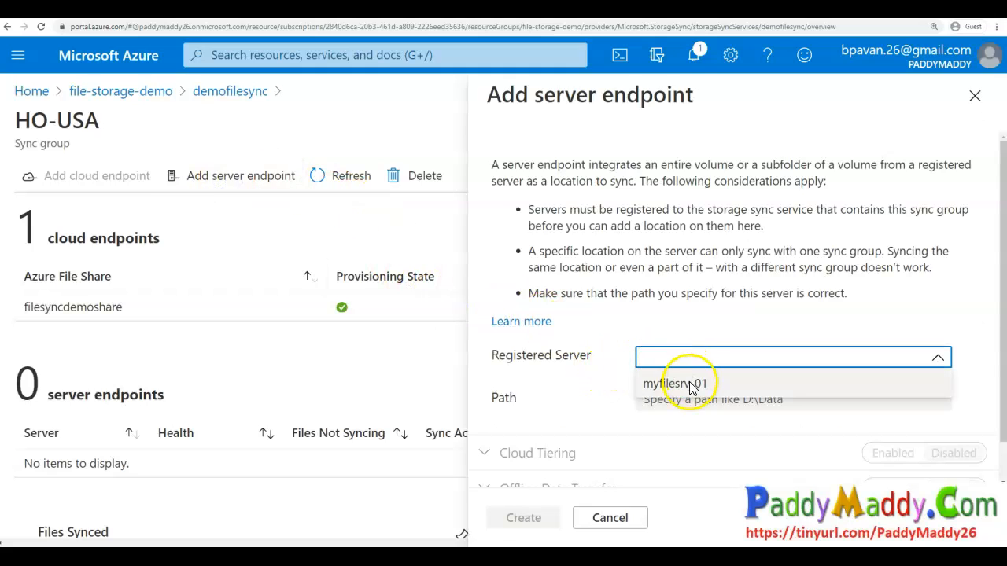
click(668, 389)
click(681, 398)
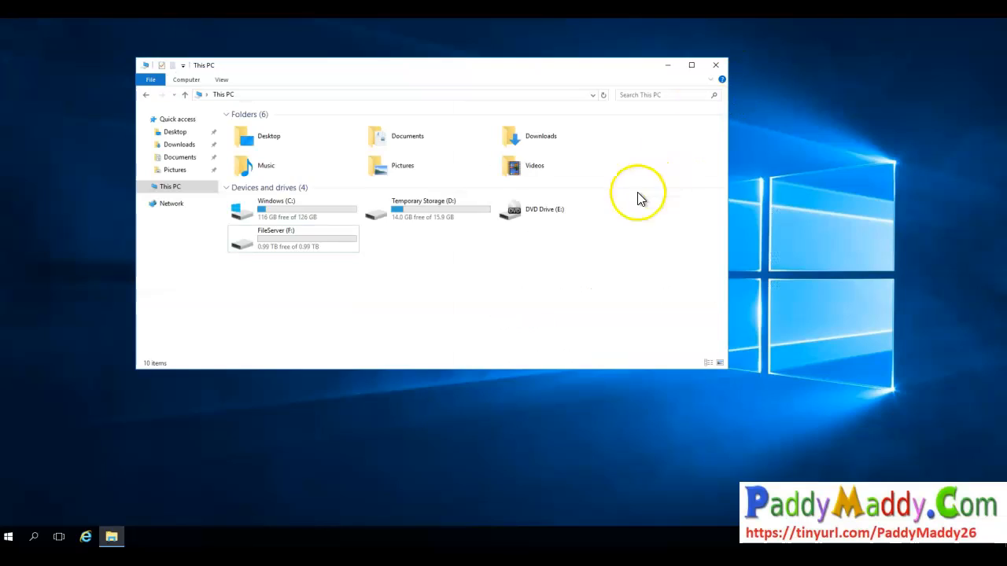
click(275, 248)
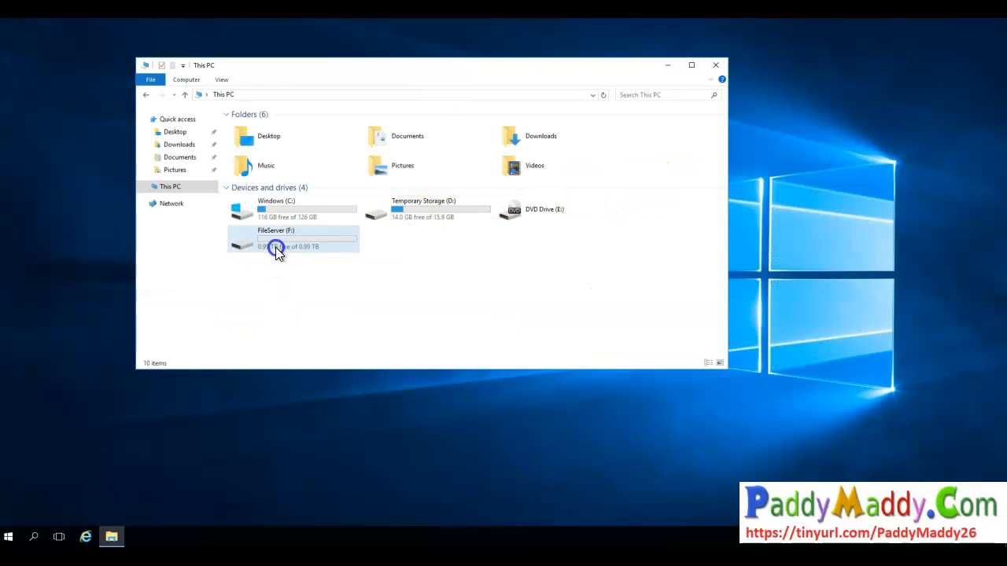
double_click(276, 247)
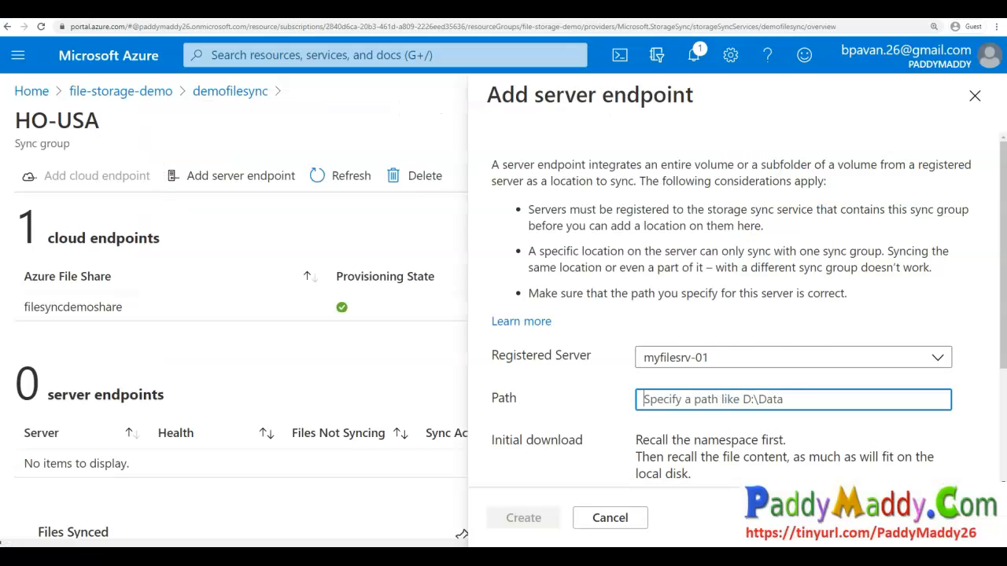
text(f:\FS)
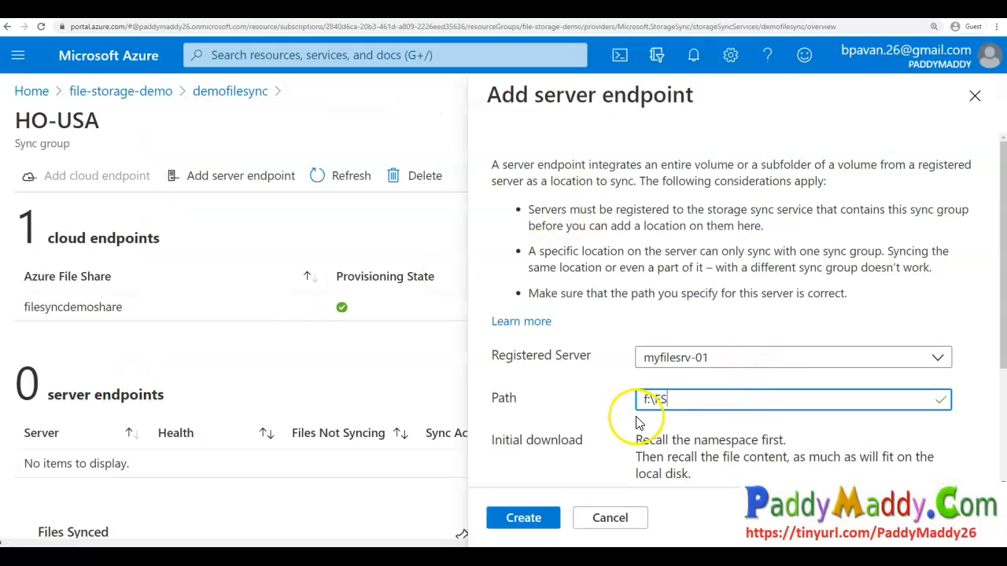
mouse_move(671, 384)
mouse_down()
mouse_move(660, 412)
mouse_move(668, 384)
mouse_up()
double_click(652, 408)
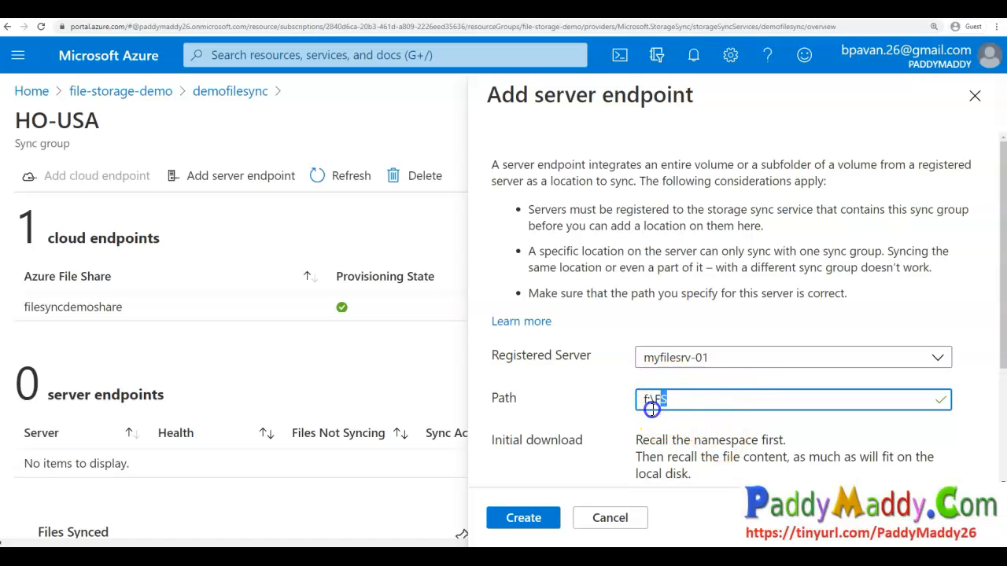
- Expand and read the Cloud Tiering settings of the new server endpoint, leaving them disabled
scroll(617, 445, down, 3)
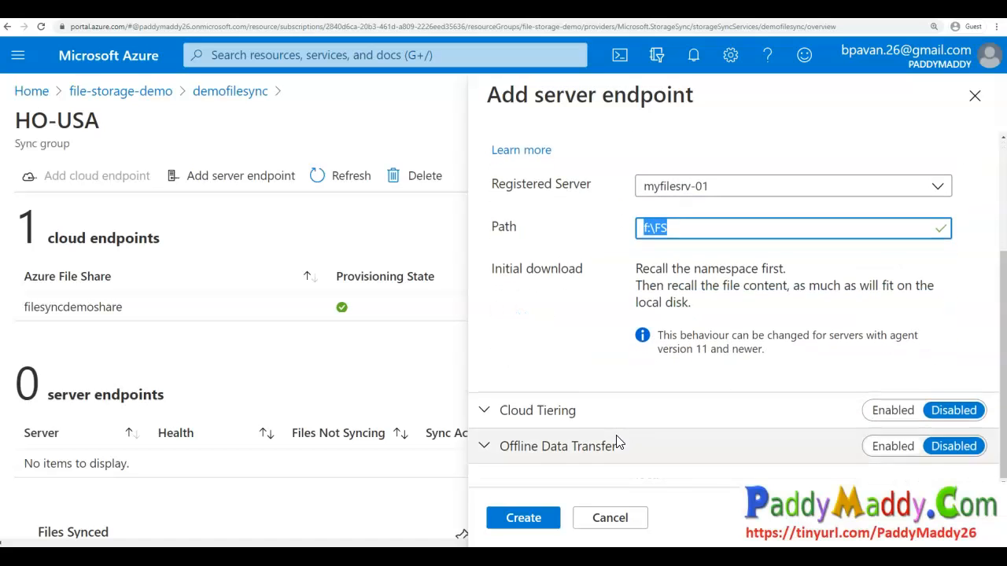
click(619, 420)
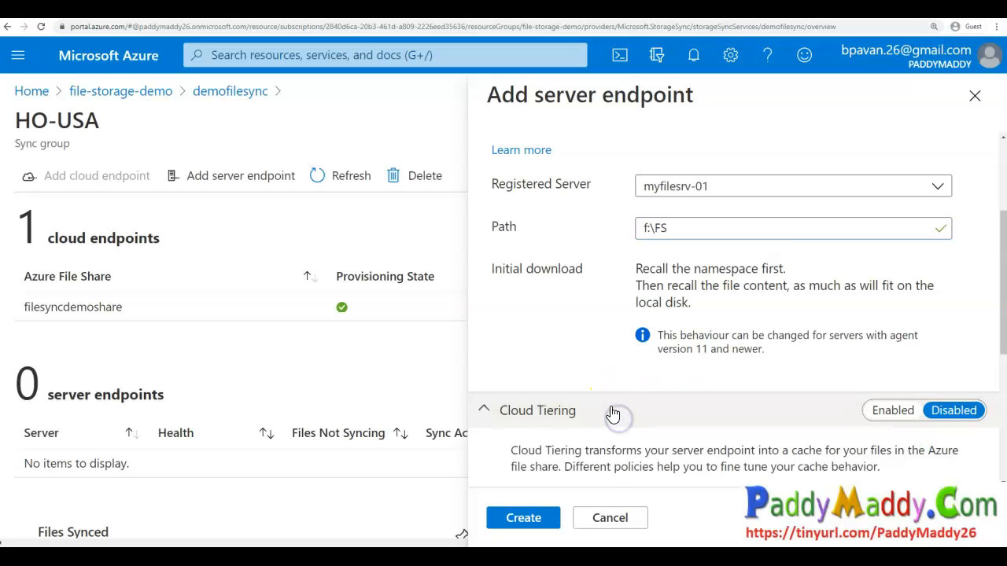
scroll(613, 415, down, 2)
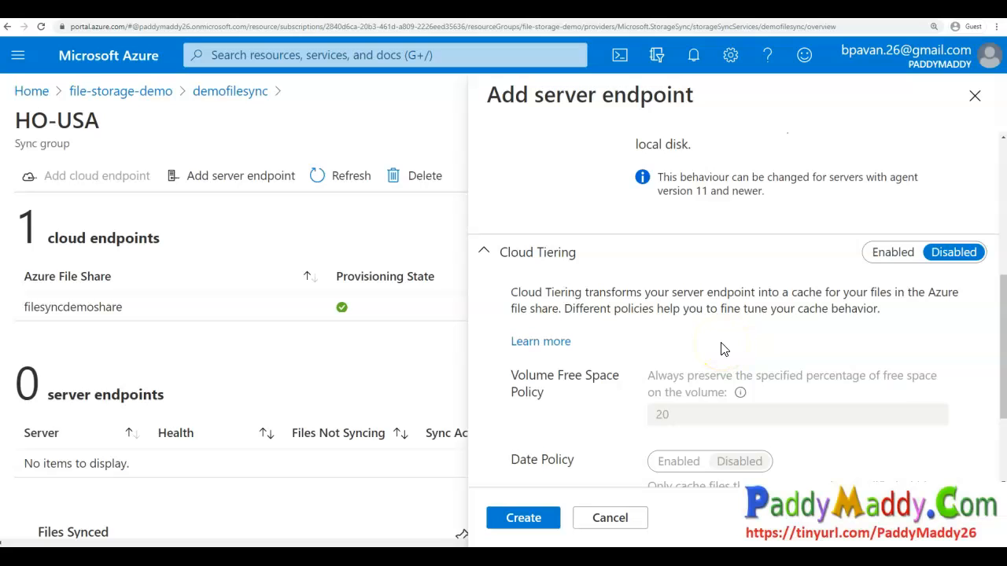
drag(783, 307, 873, 309)
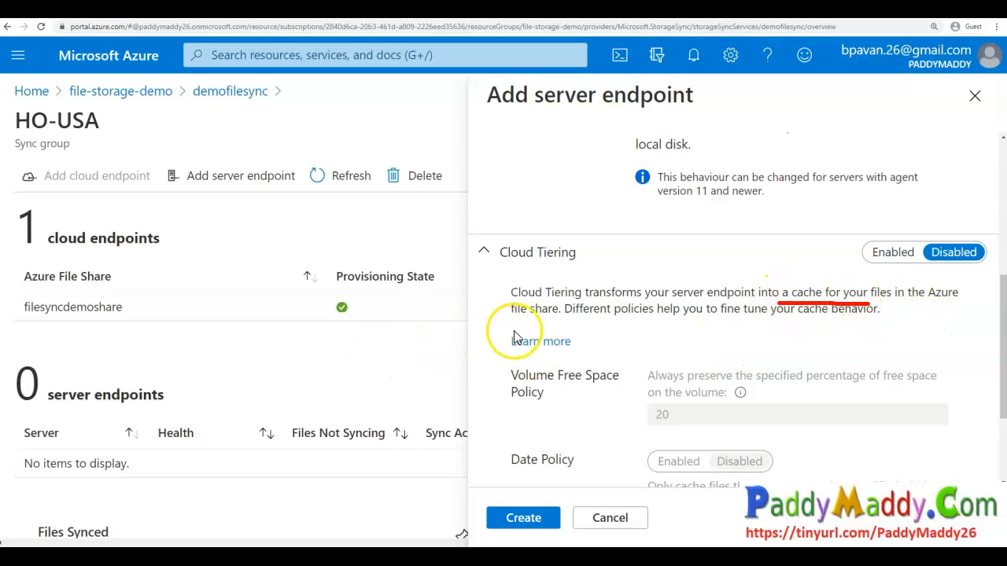
drag(562, 323, 496, 318)
drag(909, 302, 982, 301)
mouse_move(838, 265)
mouse_down()
mouse_move(821, 265)
mouse_move(817, 310)
mouse_move(851, 264)
mouse_move(832, 261)
mouse_up()
key(Escape)
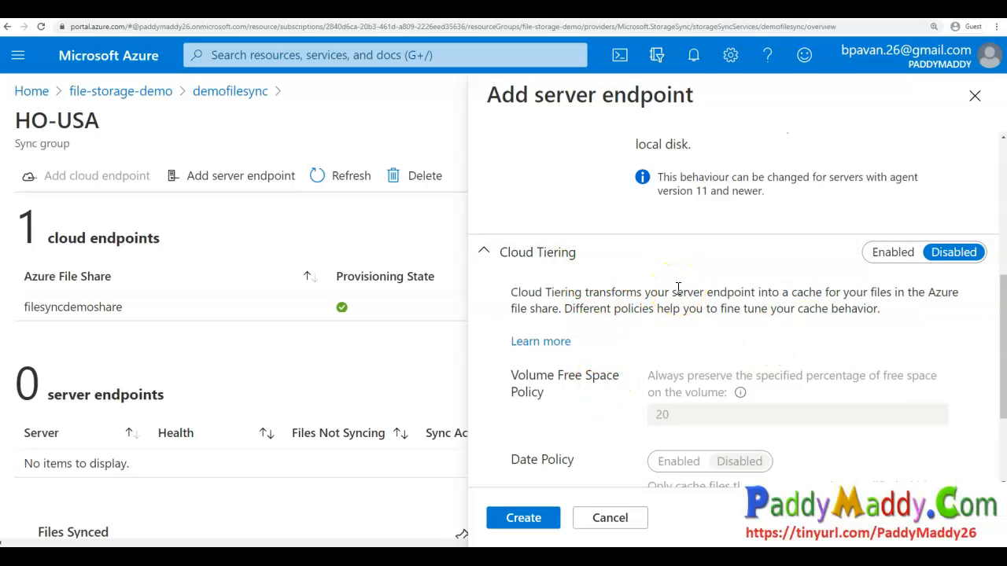
drag(563, 309, 542, 294)
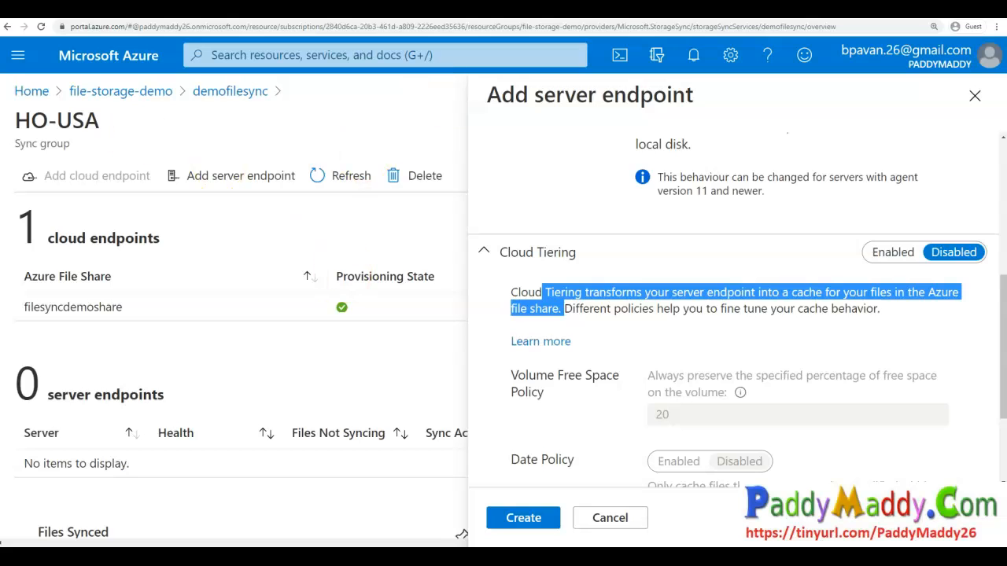
click(618, 336)
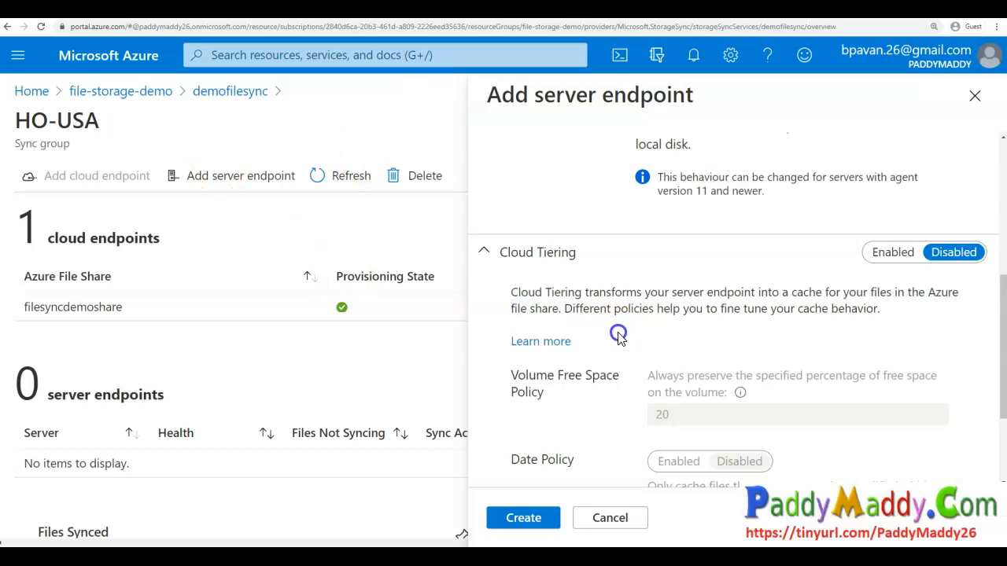
- Expand and read the Offline Data Transfer settings, leaving them disabled
scroll(620, 337, down, 2)
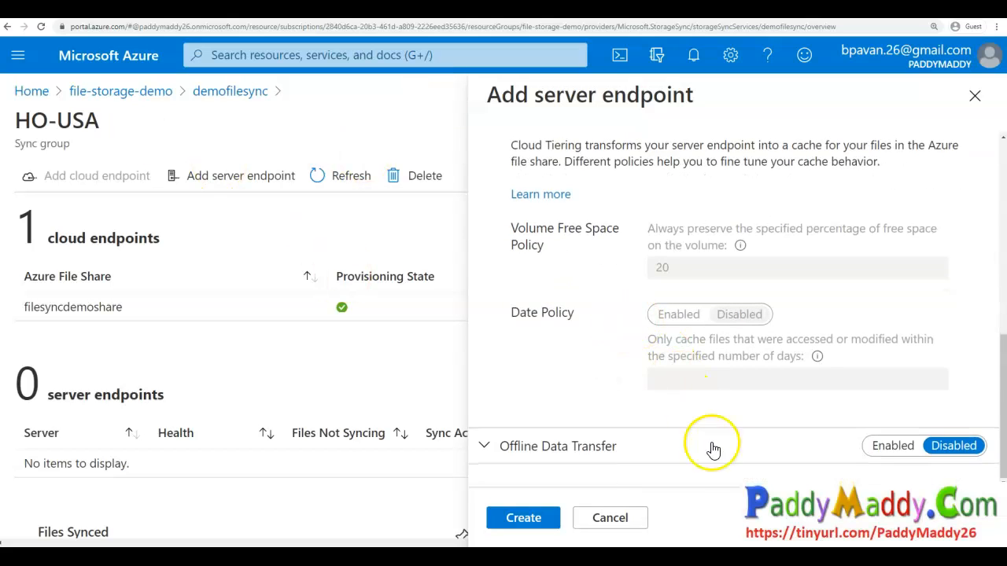
click(719, 457)
scroll(661, 362, down, 3)
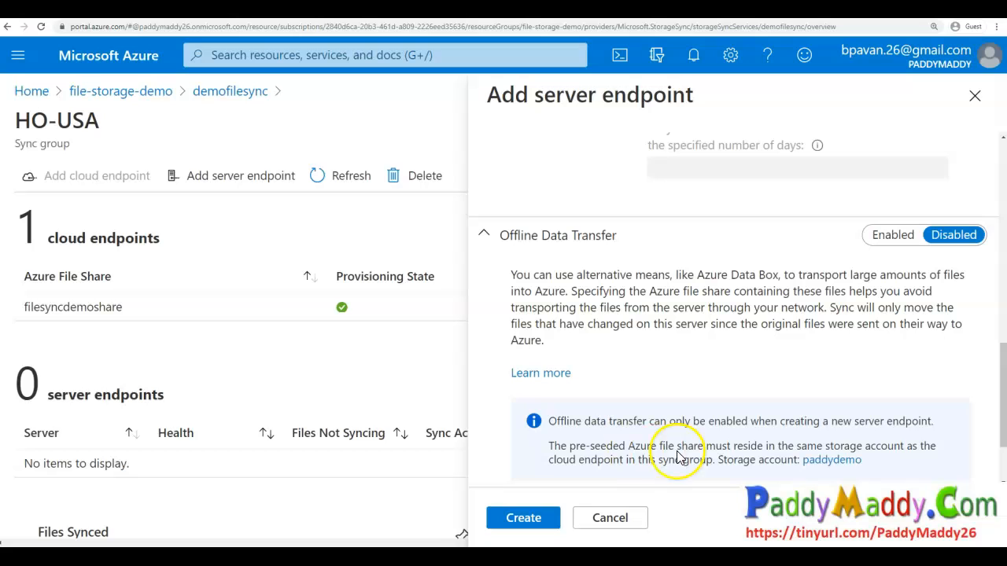
mouse_move(693, 281)
mouse_down()
mouse_move(786, 272)
mouse_move(764, 255)
mouse_move(697, 255)
mouse_move(693, 285)
mouse_up()
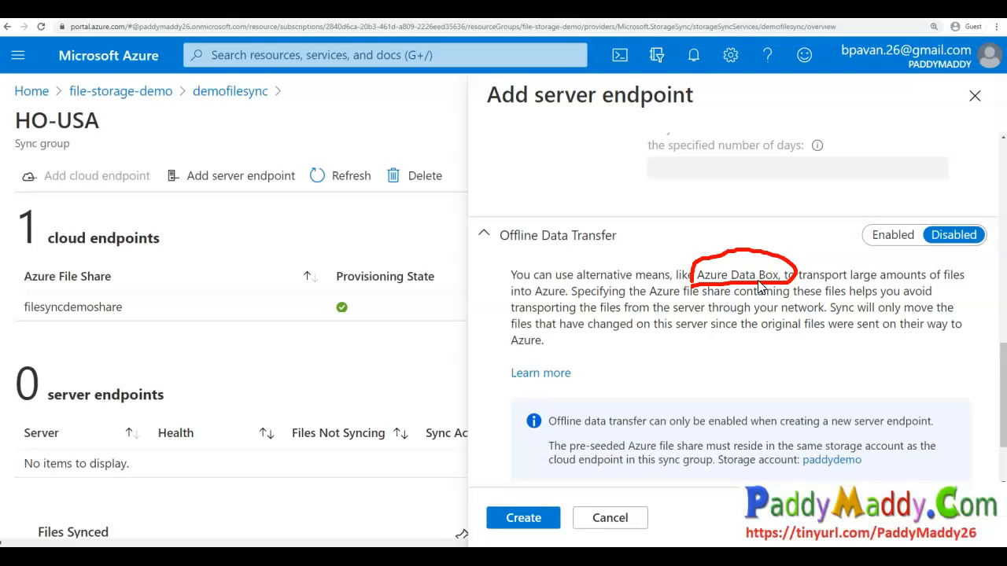
mouse_move(604, 292)
mouse_down()
mouse_move(607, 273)
mouse_move(803, 272)
mouse_move(864, 308)
mouse_up()
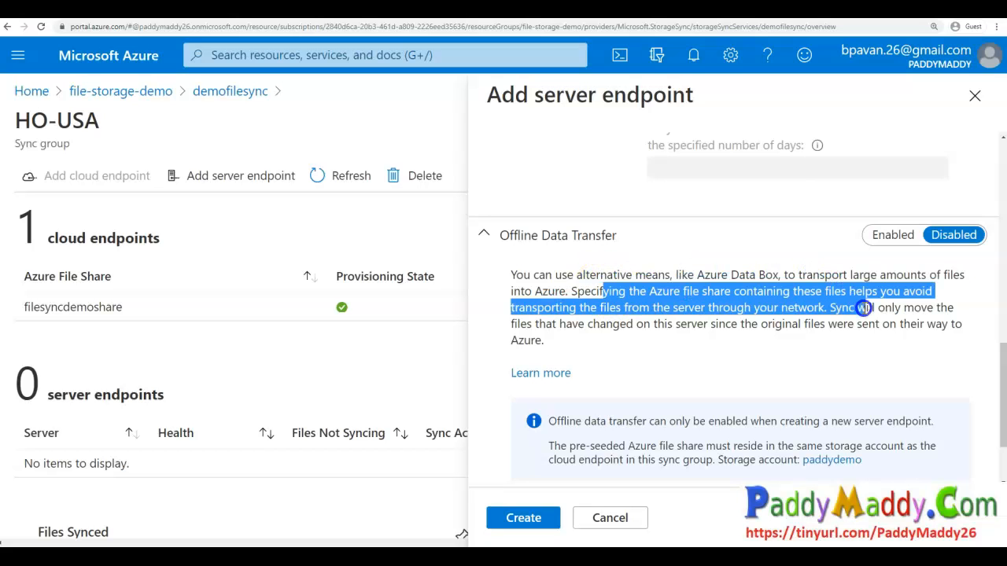
- Create the server endpoint for myfilesrv-01 in the HO-USA sync group
scroll(865, 309, down, 2)
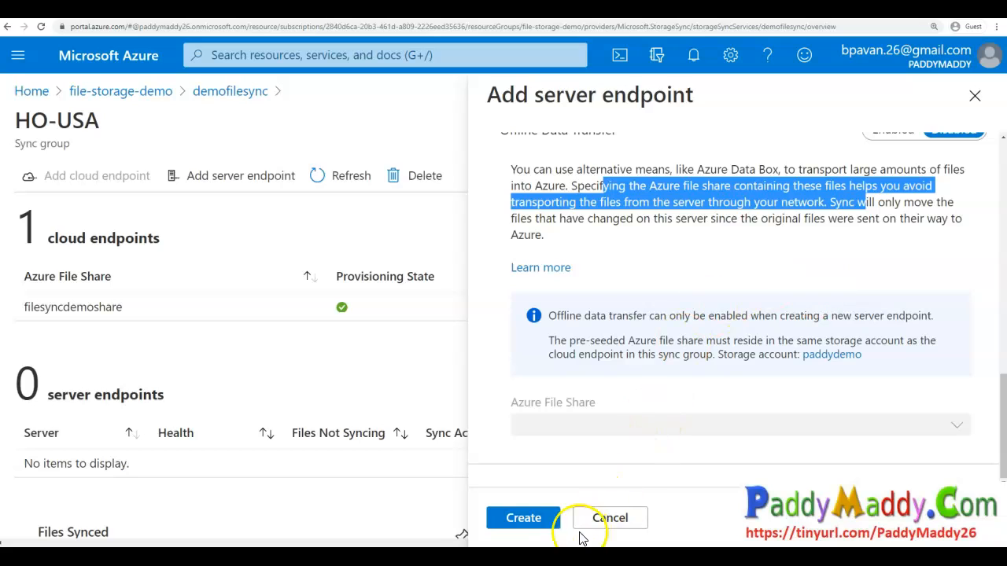
click(553, 523)
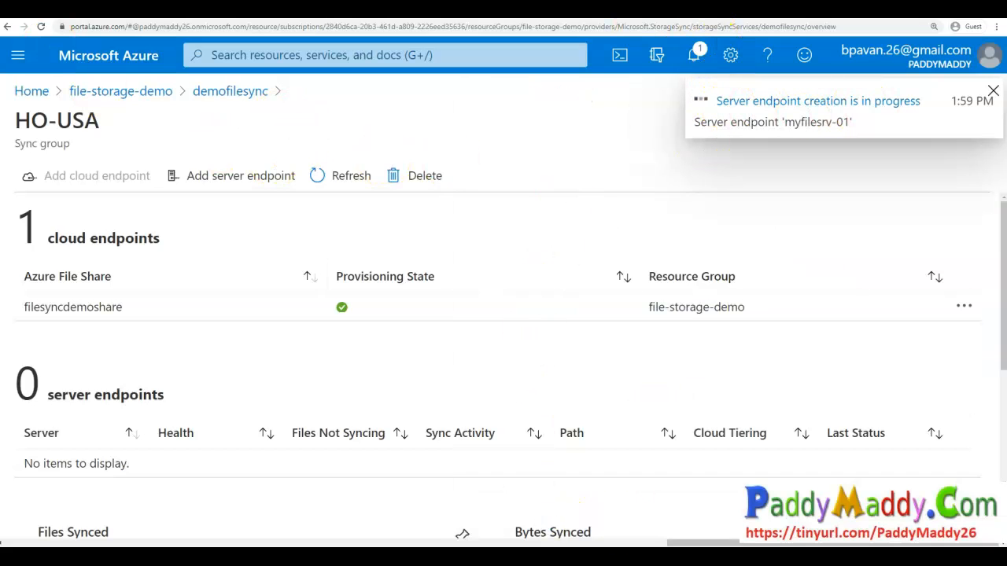
drag(19, 378, 114, 393)
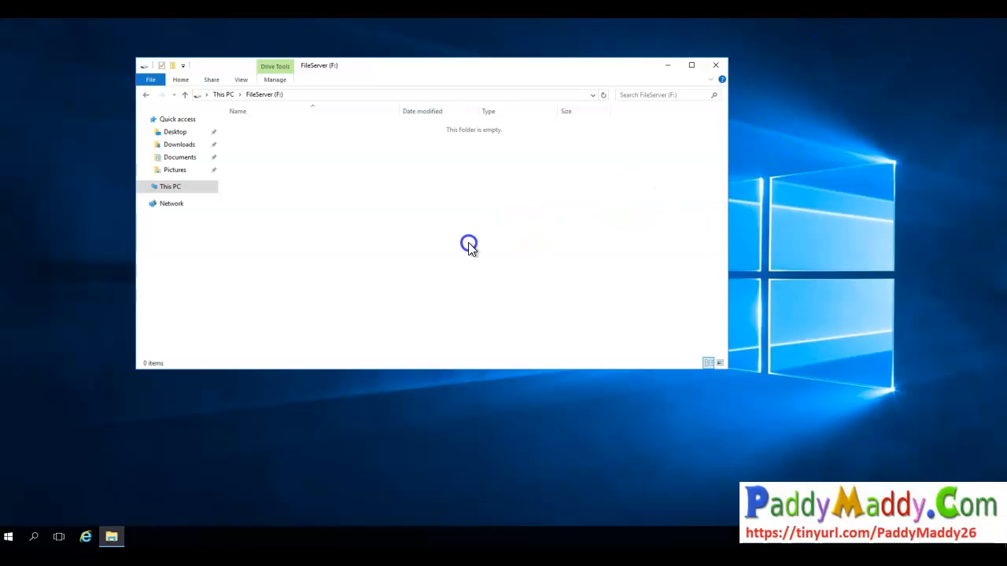
- Open the FileServer (F:) drive in File Explorer to check its folders
click(225, 95)
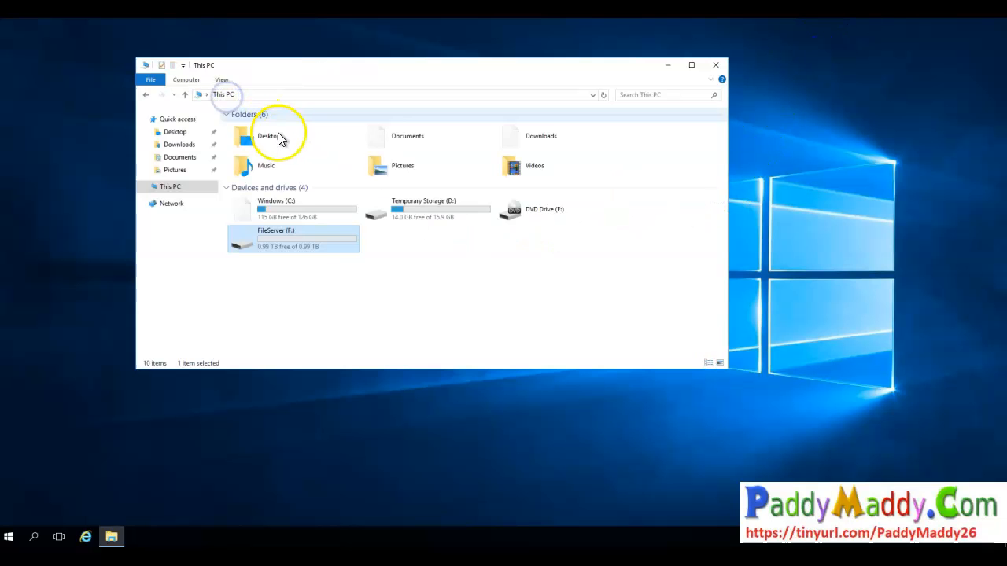
click(327, 245)
double_click(326, 246)
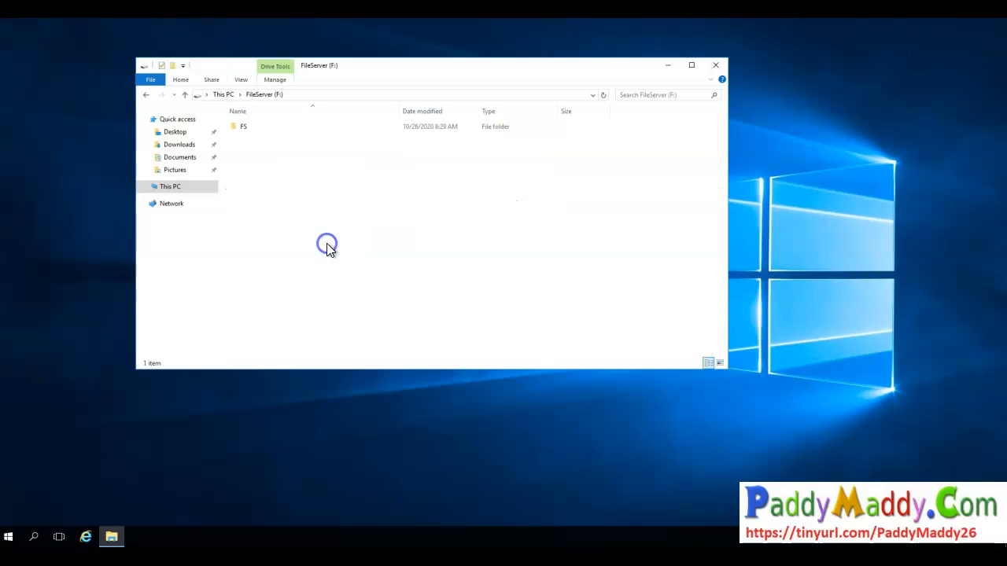
- Open the FS folder on the FileServer (F:) drive and go back to the drive root
double_click(345, 127)
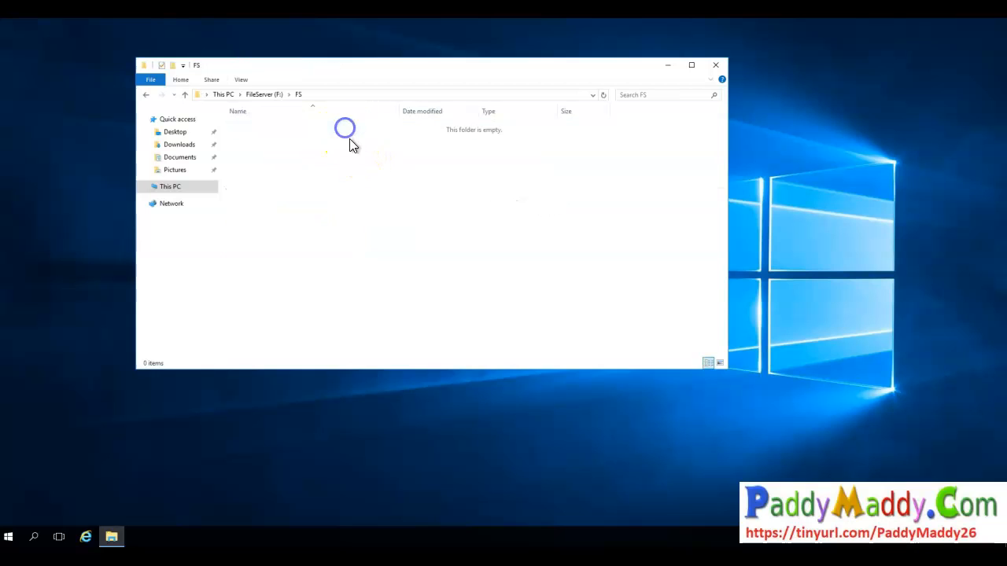
key(alt+Left)
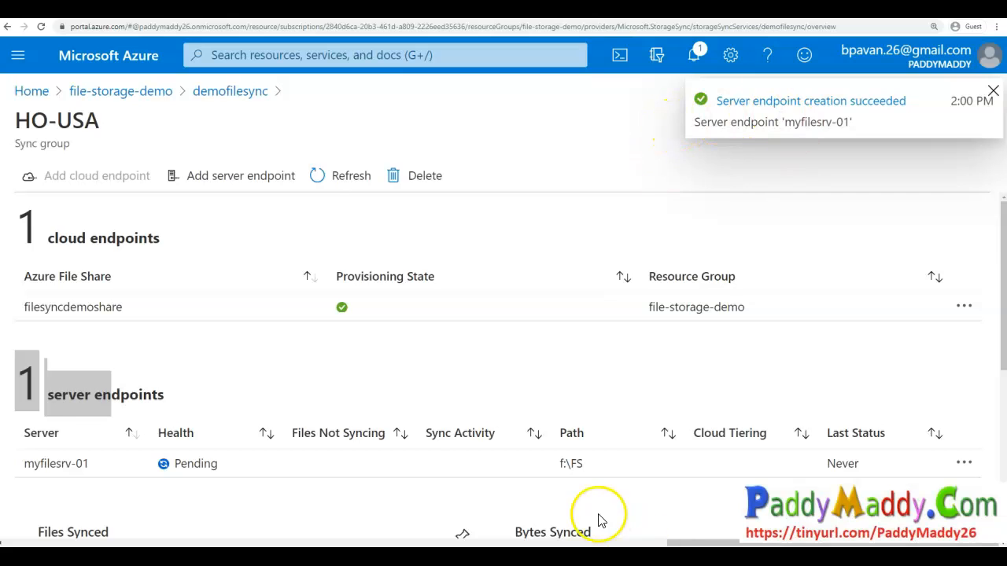
- Refresh the HO-USA sync group page to check the new server endpoint
scroll(600, 515, down, 2)
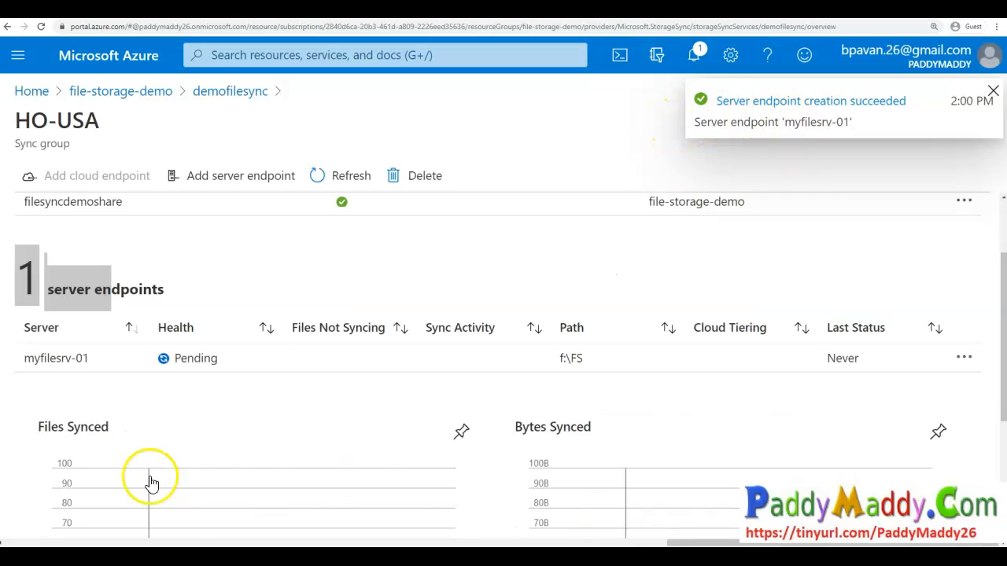
scroll(354, 373, up, 2)
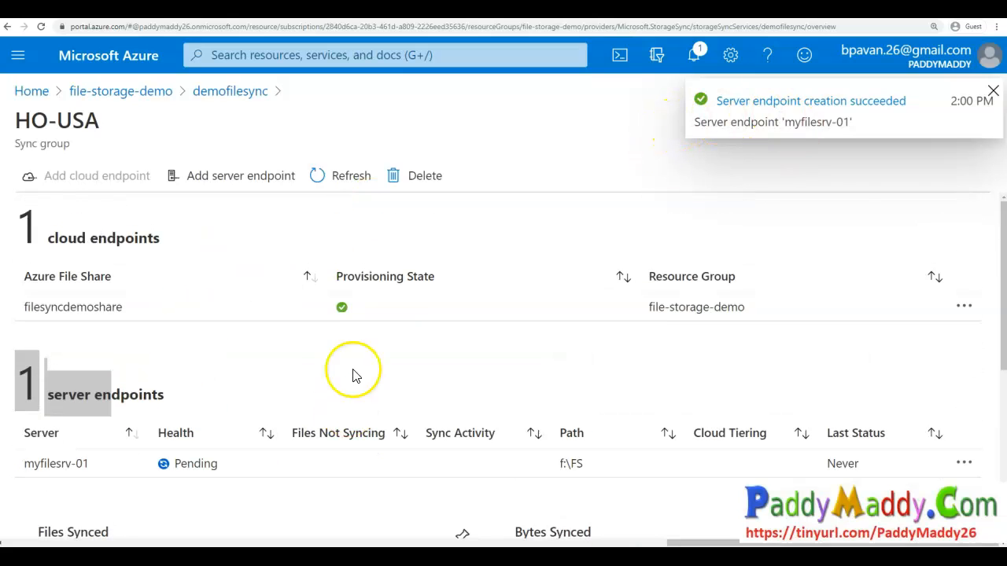
click(344, 183)
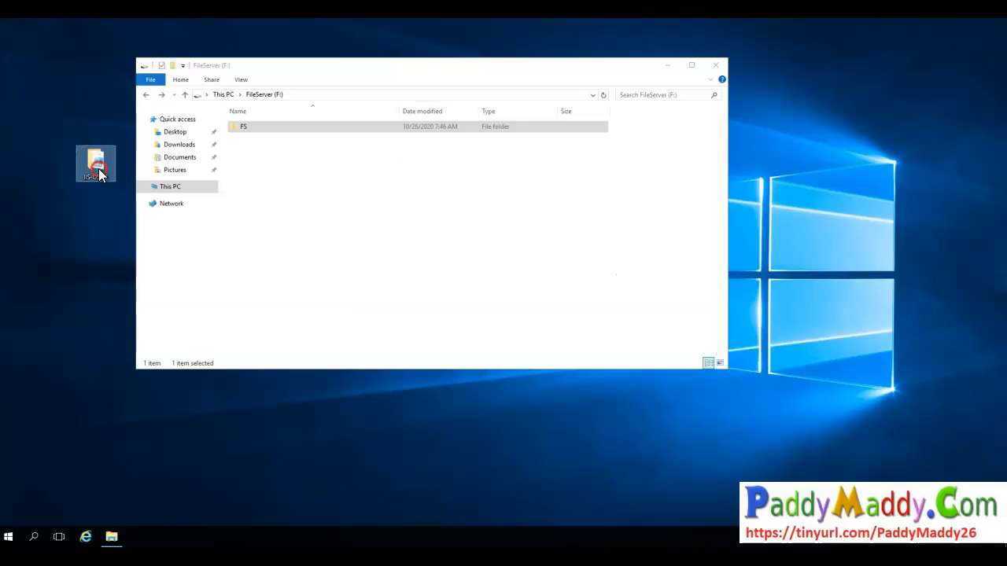
- Copy the IIS-DSC2 folder from the desktop and paste it into the F:\FS folder
double_click(99, 164)
right_click(103, 176)
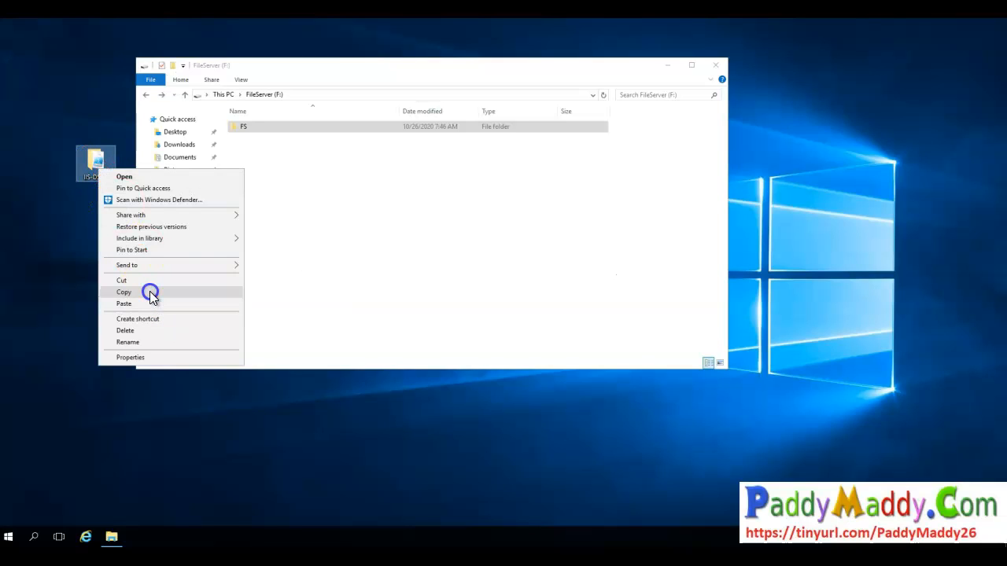
click(150, 294)
double_click(234, 129)
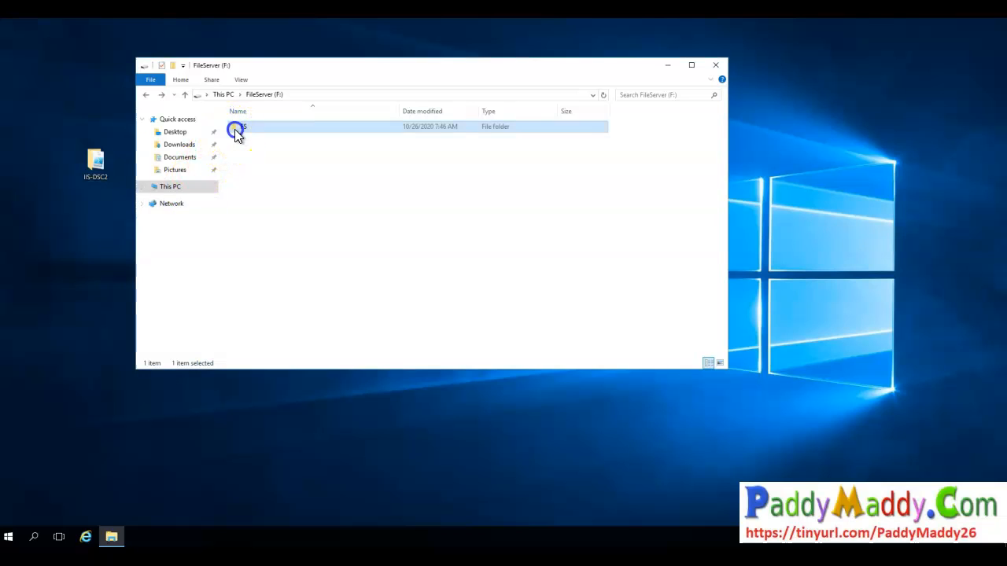
right_click(330, 161)
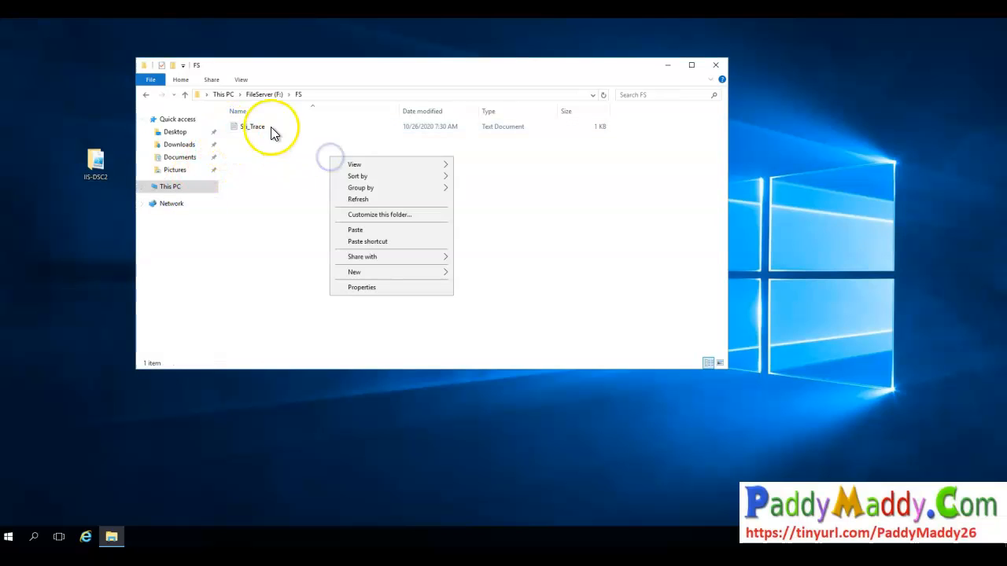
click(257, 132)
mouse_move(283, 132)
mouse_down()
mouse_move(328, 123)
mouse_move(372, 98)
mouse_up()
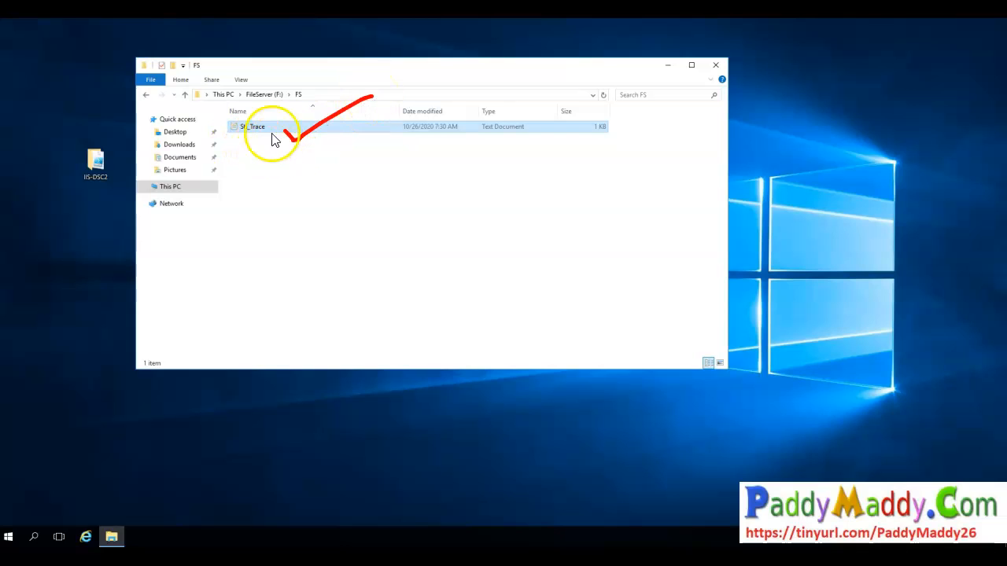
key(Escape)
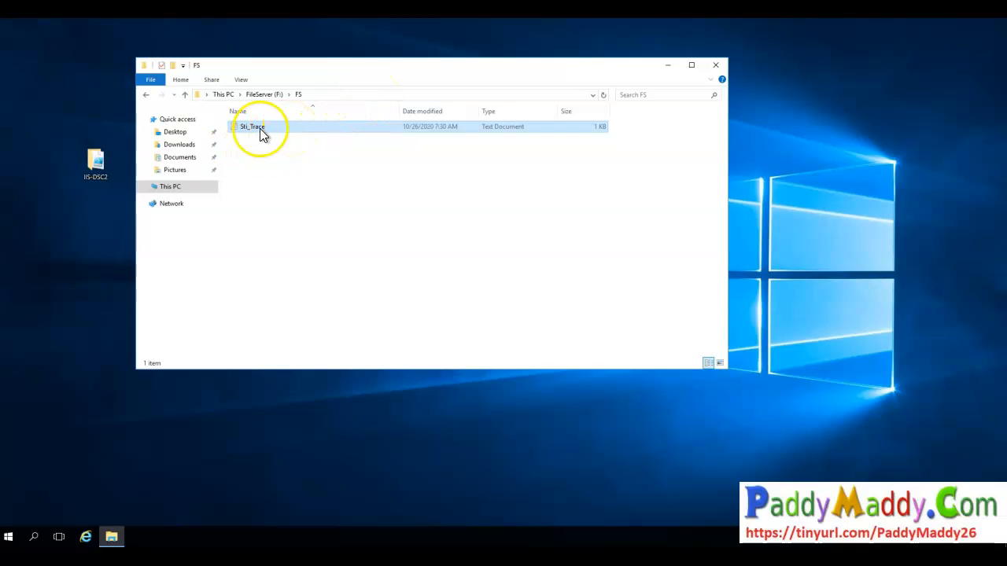
right_click(284, 204)
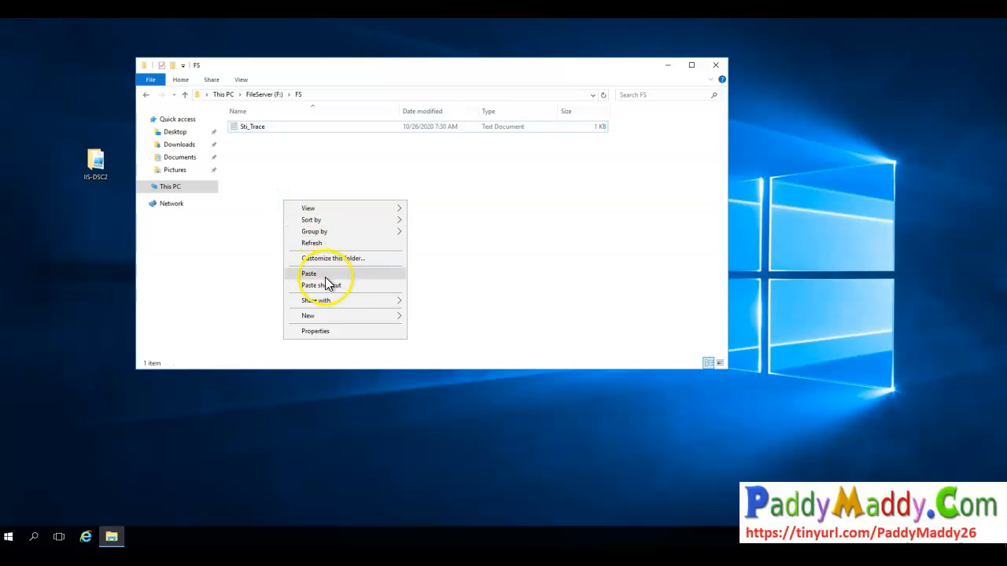
click(325, 277)
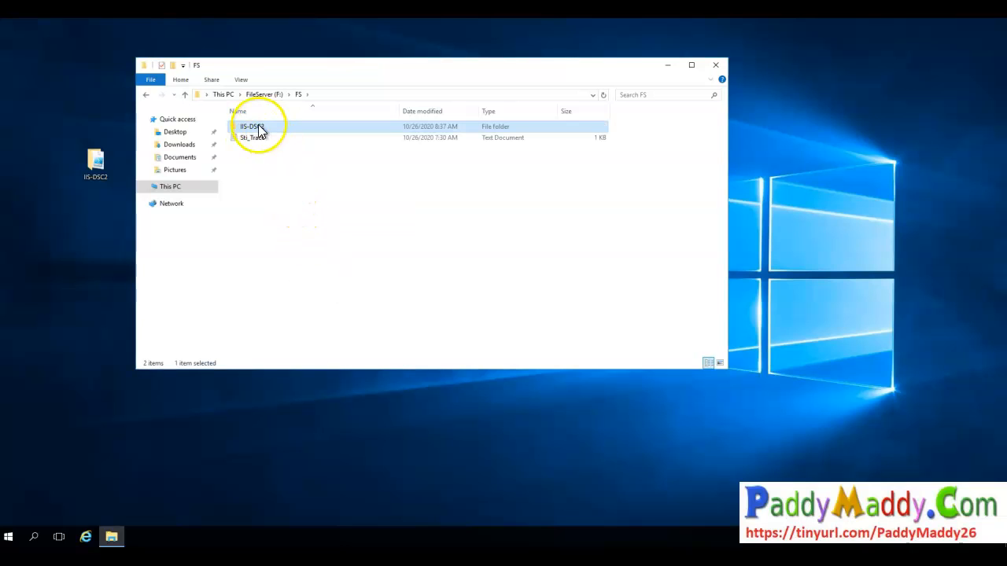
- Open the filesyncdemoshare file share in the paddydemo storage account and browse its IIS-DSC2 directory
double_click(250, 138)
key(ctrl+a)
click(823, 78)
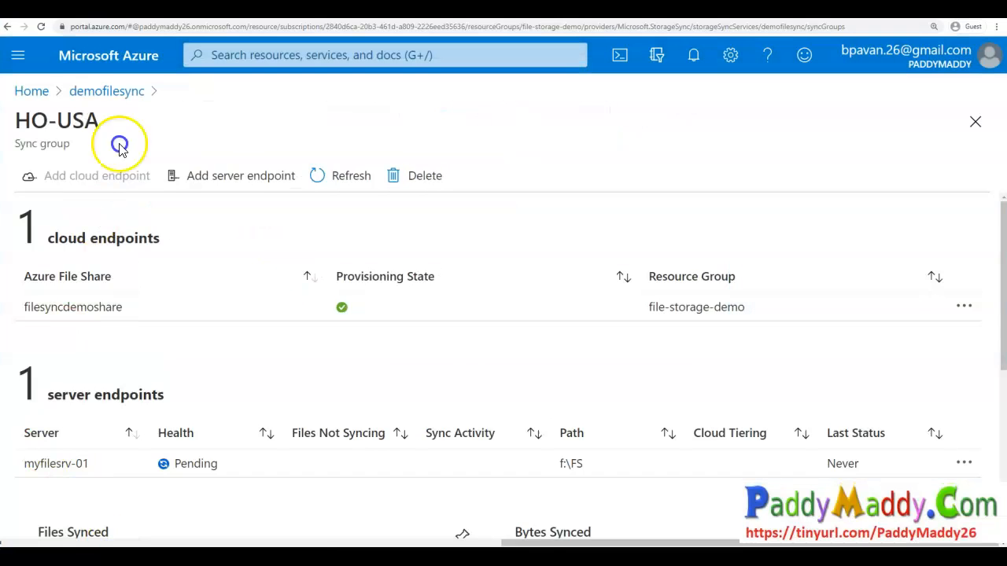
click(107, 89)
click(31, 90)
click(118, 460)
scroll(125, 416, down, 3)
scroll(360, 393, down, 5)
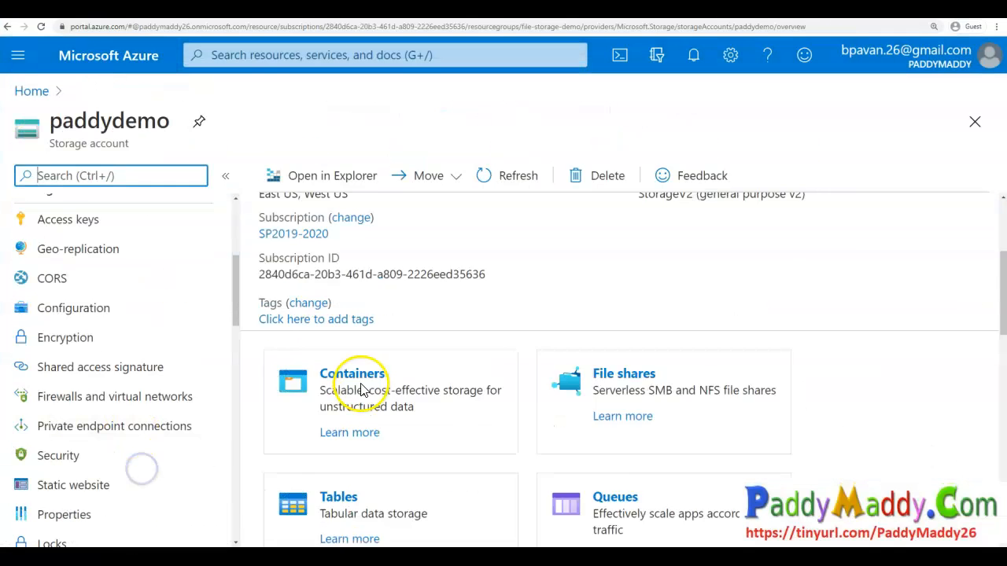
click(600, 214)
click(417, 376)
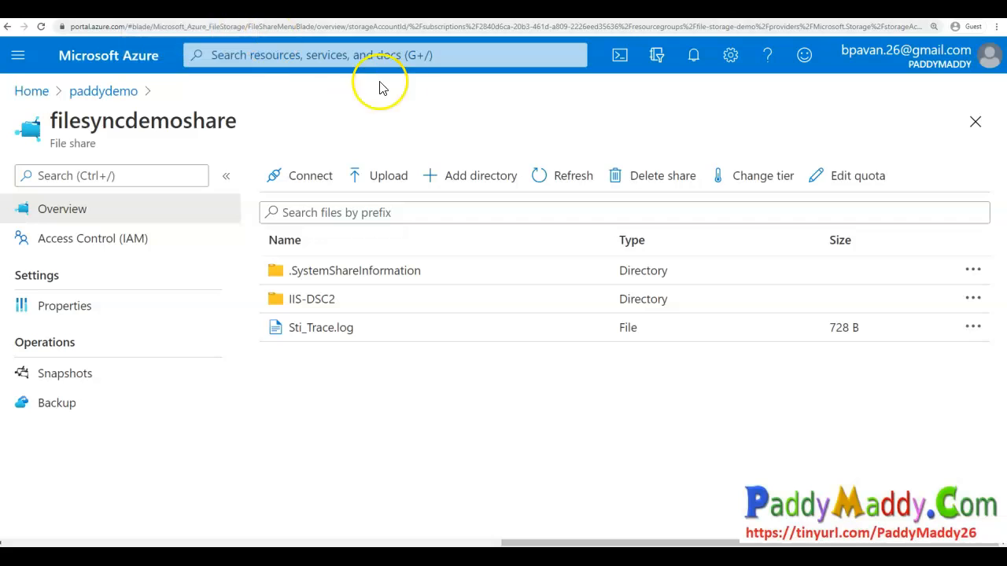
click(327, 307)
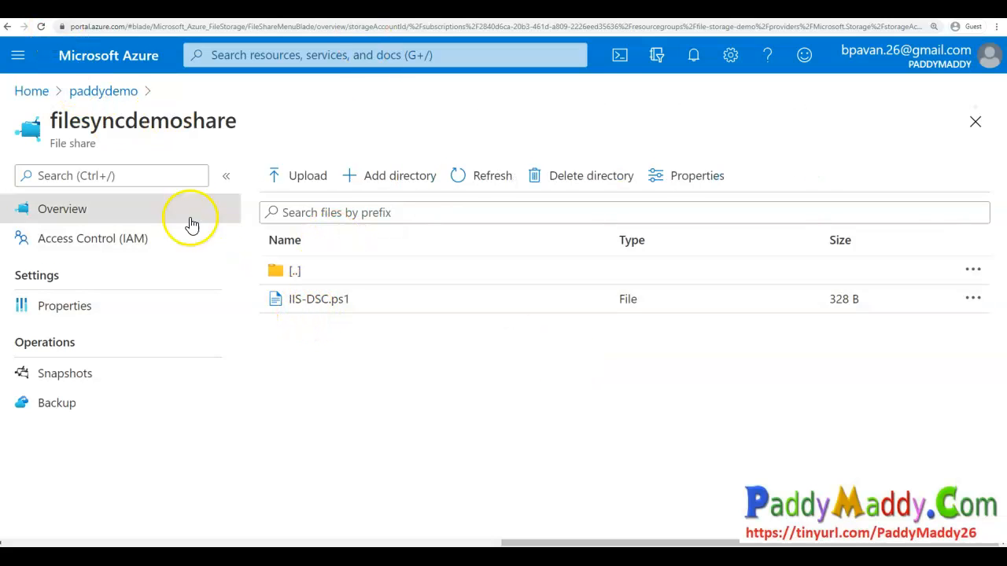
click(279, 272)
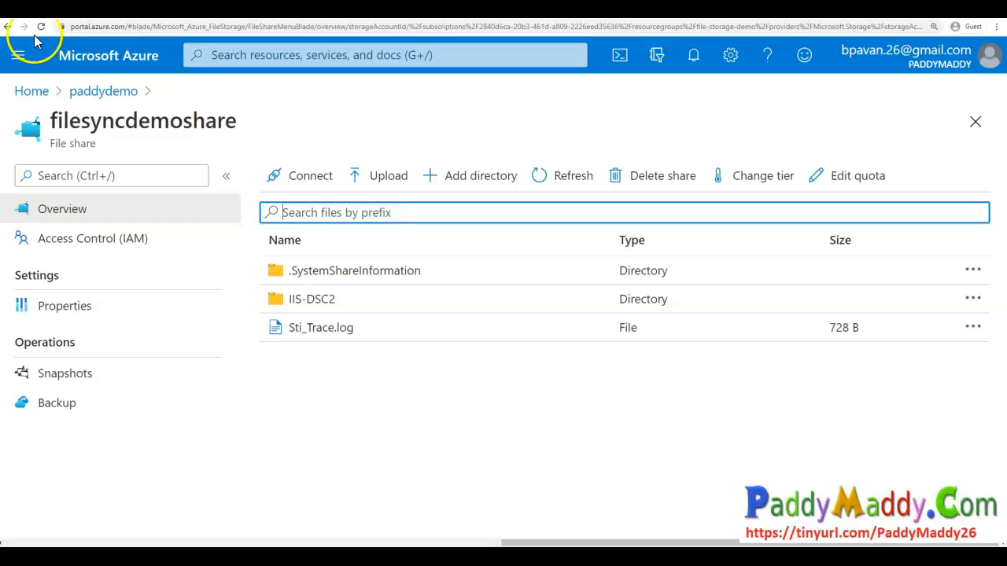
- Upload the file search.PNG to the root of the filesyncdemoshare file share
click(381, 176)
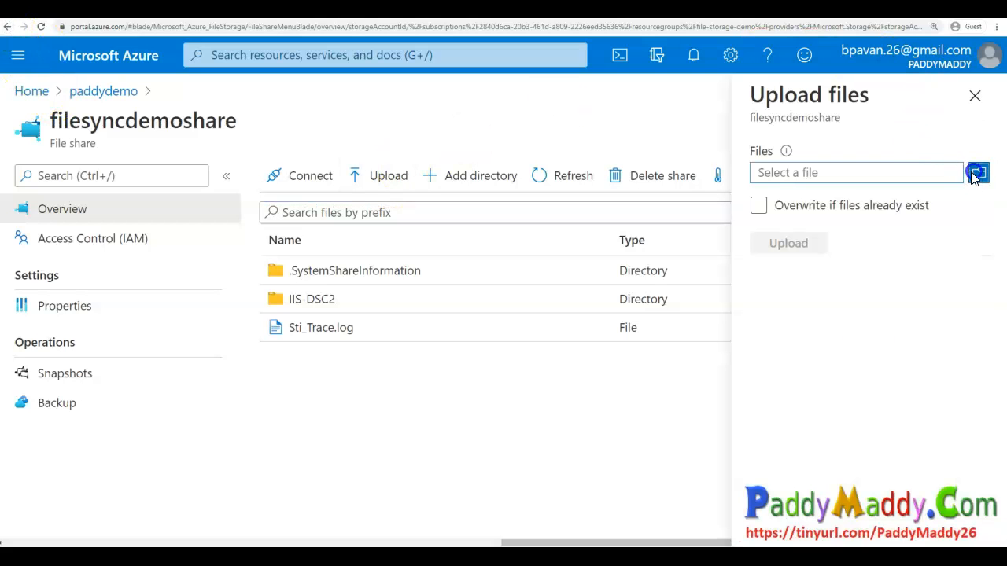
click(977, 173)
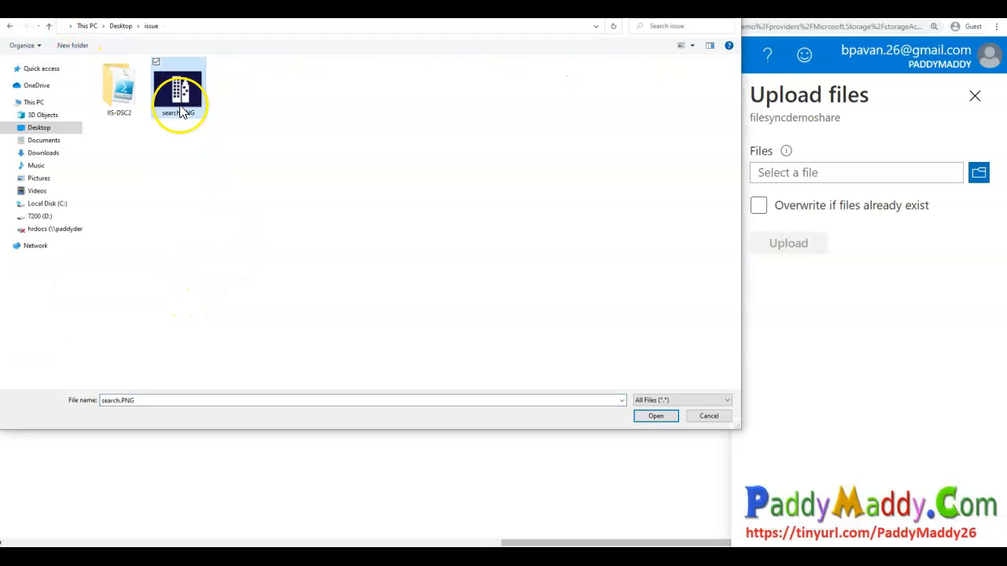
double_click(177, 88)
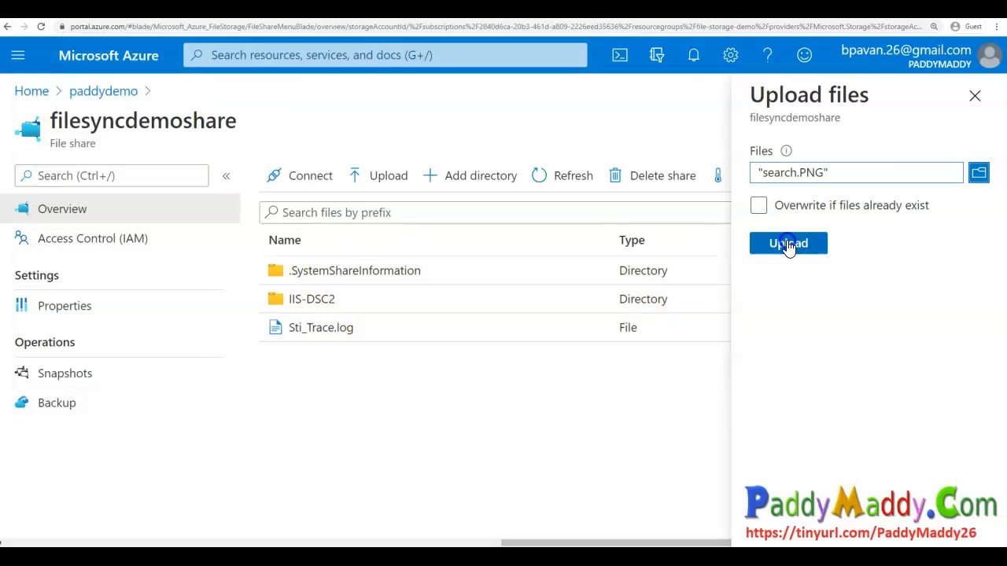
click(789, 244)
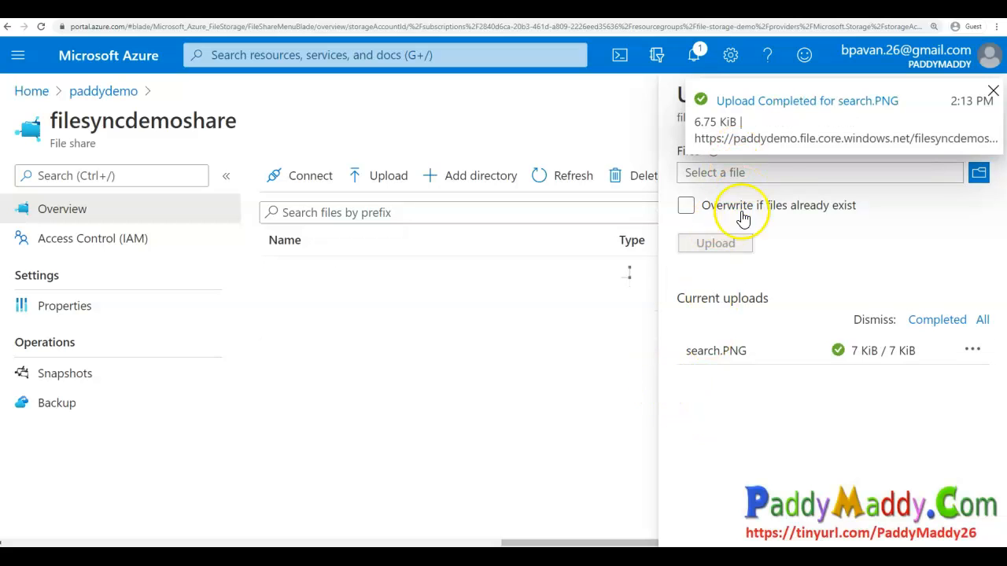
click(994, 95)
click(975, 96)
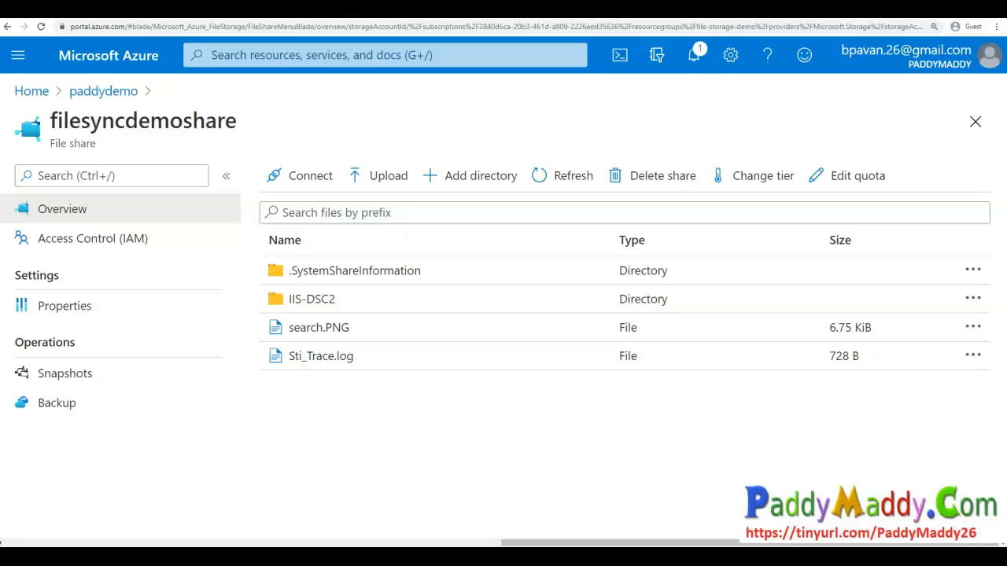
- Open the demofilesync Storage Sync Service from the Storage Sync Services list
click(308, 49)
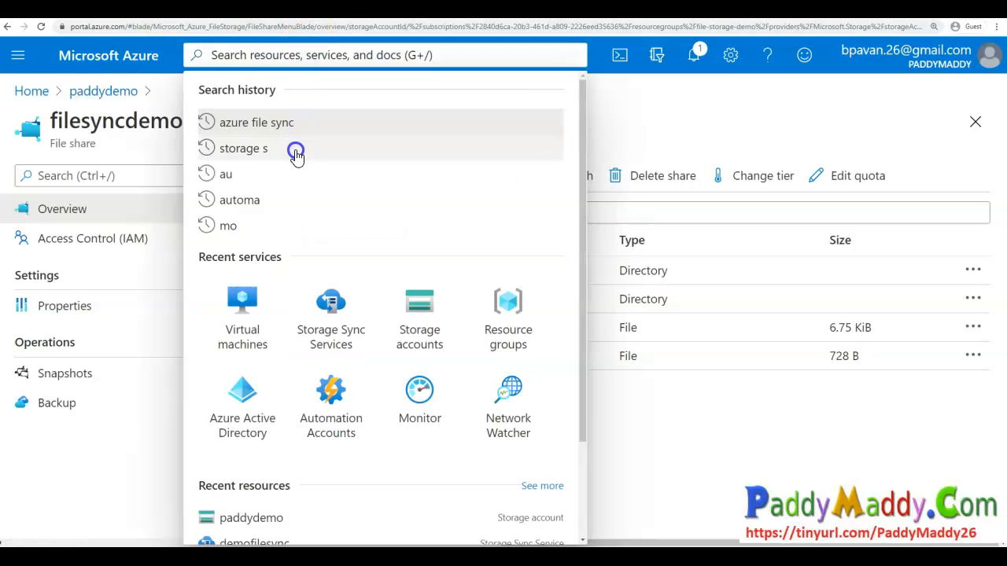
click(279, 133)
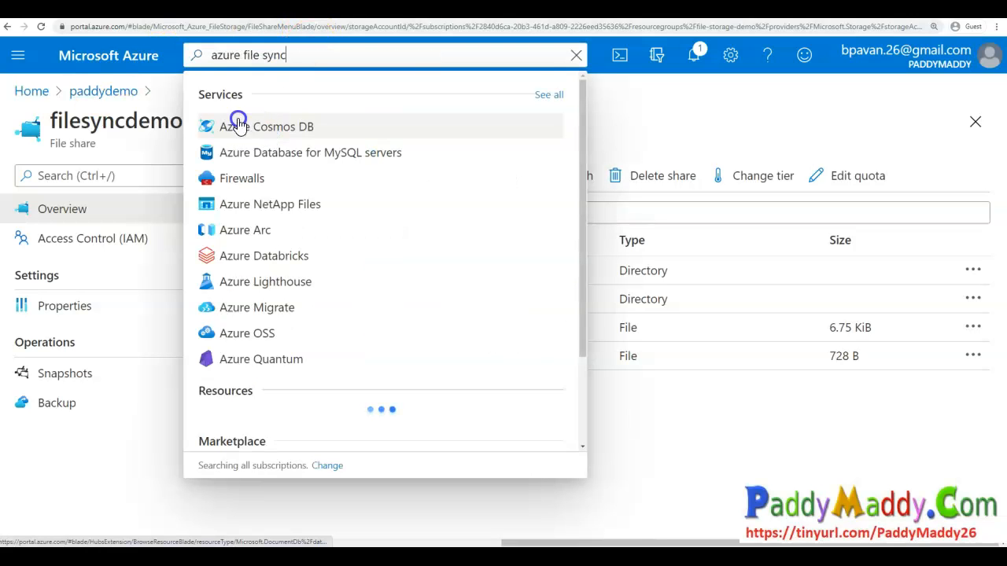
click(749, 460)
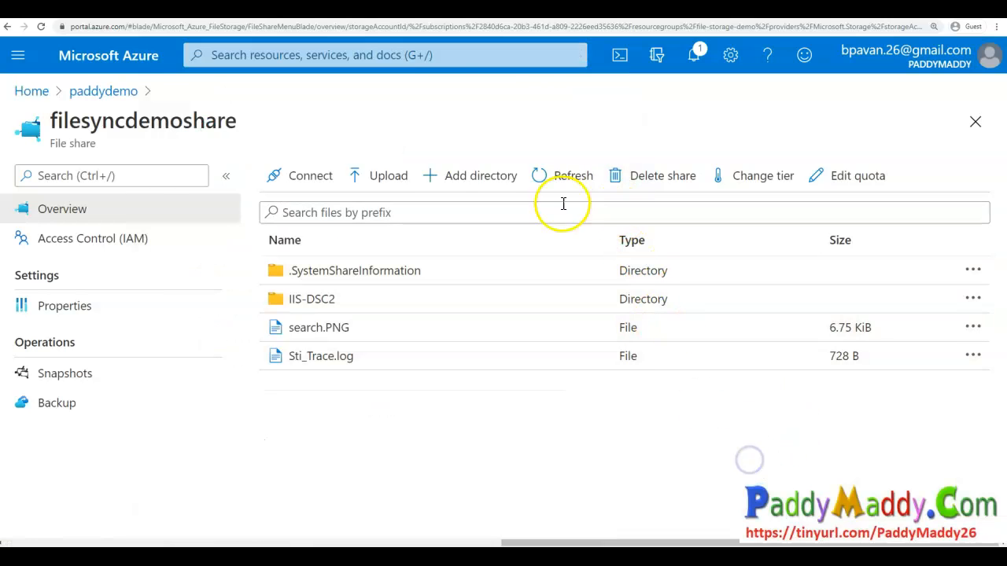
click(423, 52)
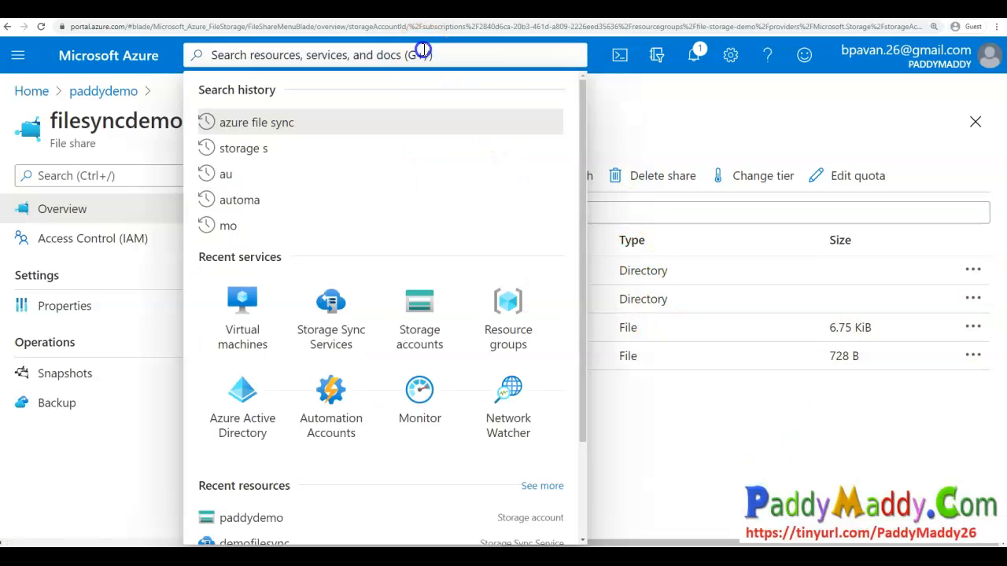
click(347, 314)
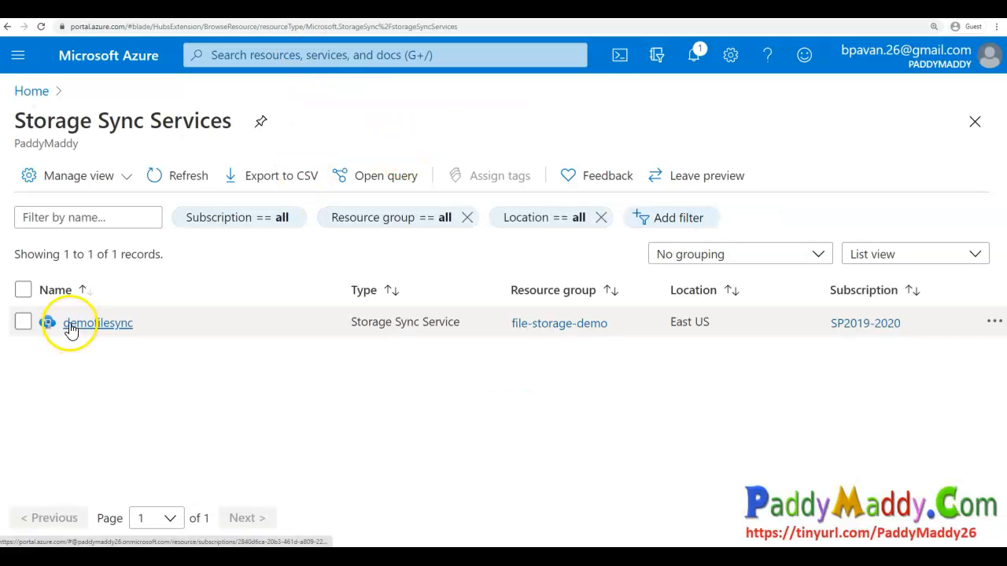
click(69, 323)
- Open the registered server myfilesrv-01 and review its online status and cloud tiering charts
click(193, 430)
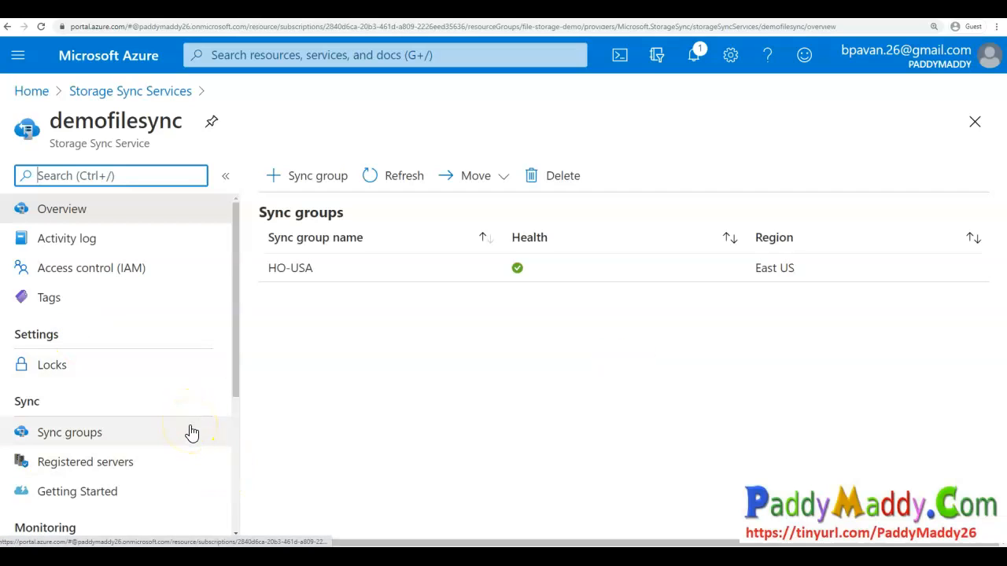
click(182, 463)
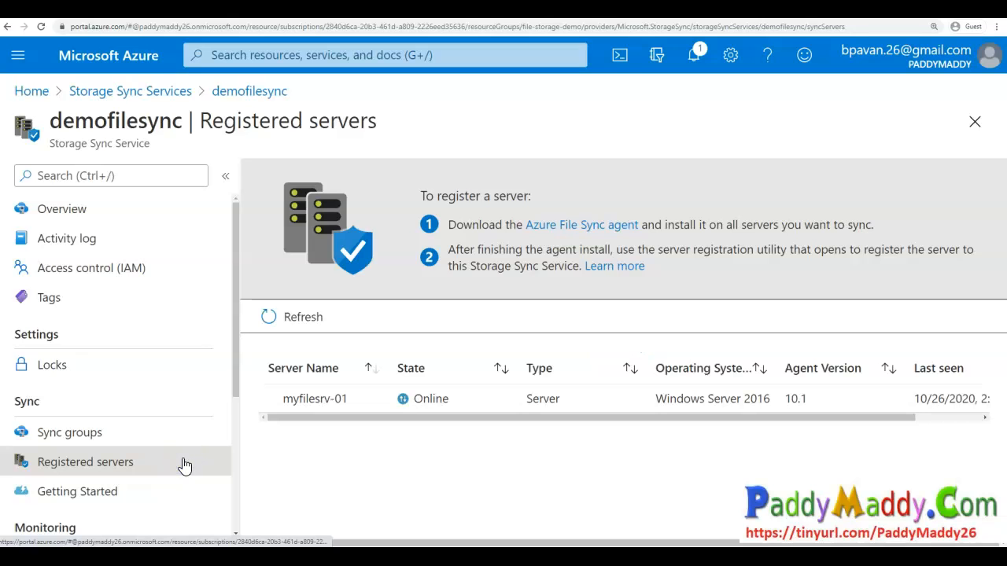
click(335, 412)
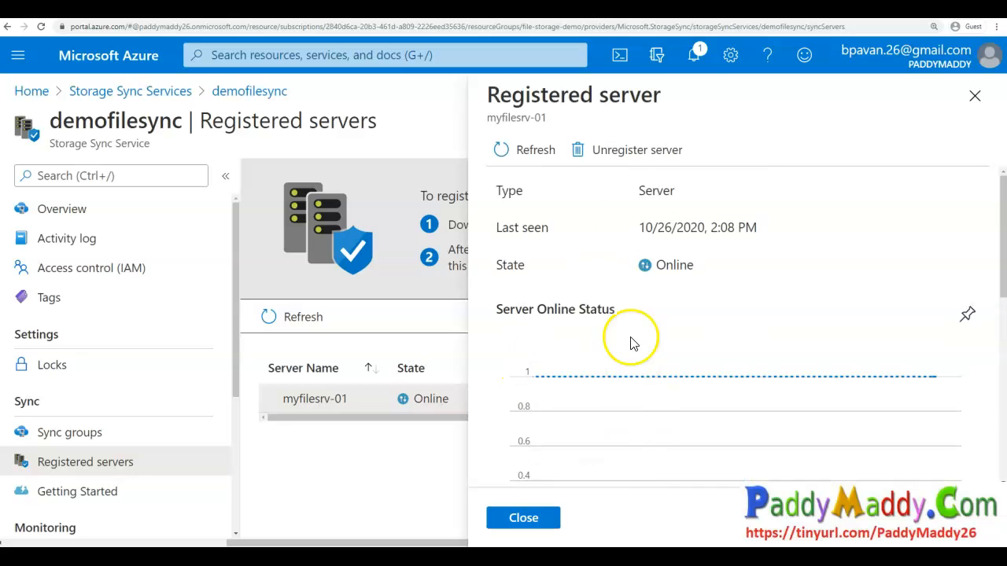
scroll(551, 393, down, 5)
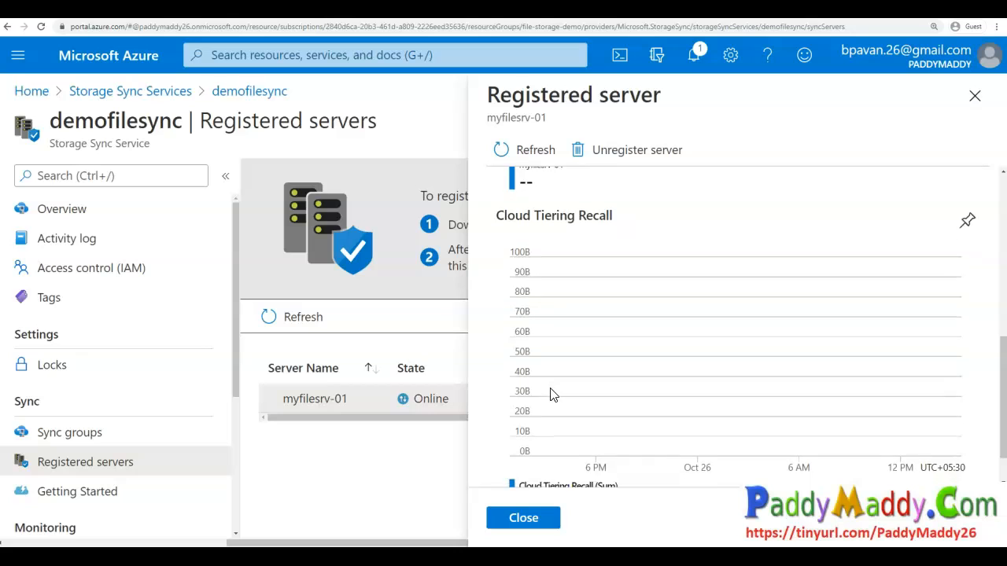
- Open the HO-USA sync group and review its server endpoint health and files synced charts
click(159, 429)
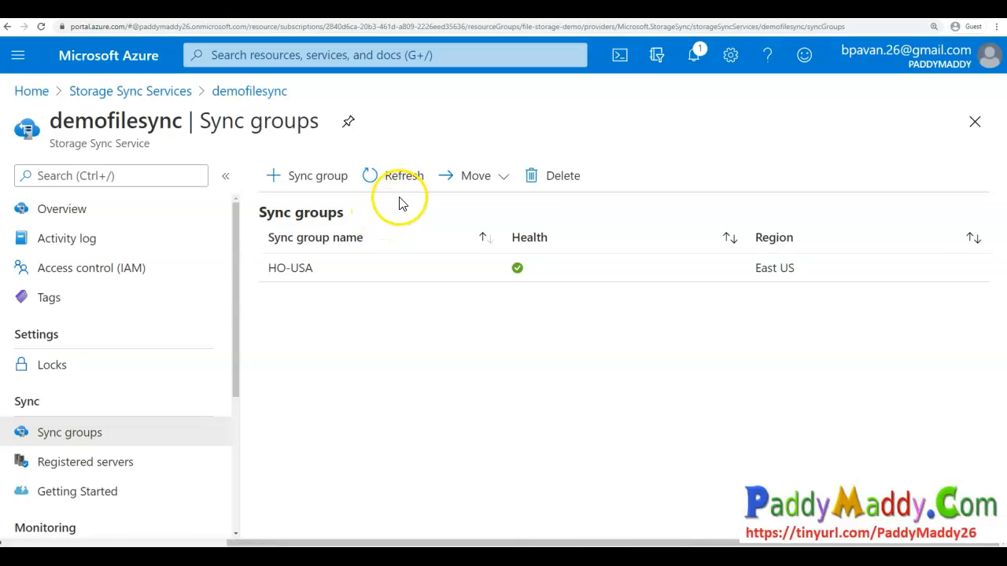
click(433, 271)
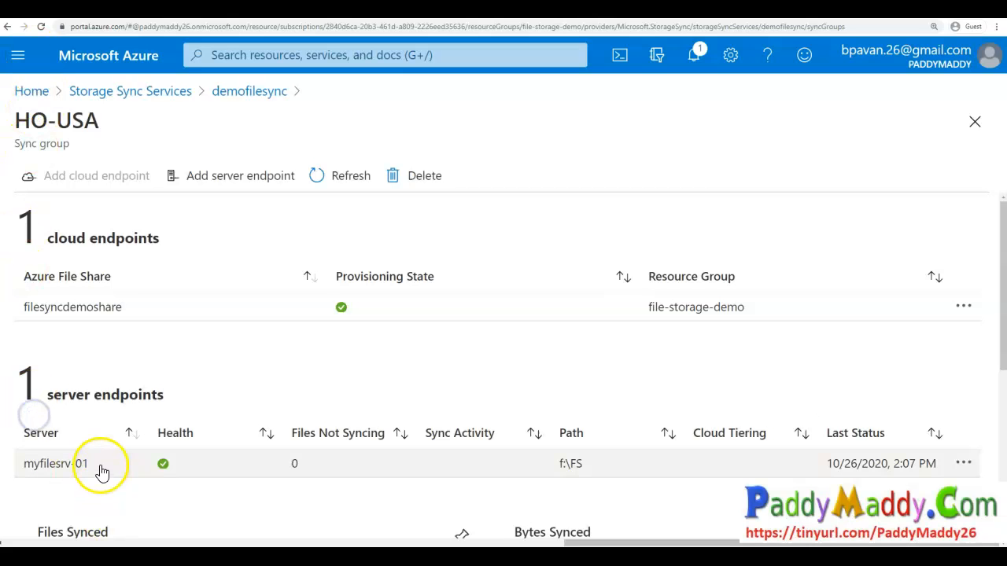
scroll(252, 371, down, 3)
scroll(252, 371, down, 2)
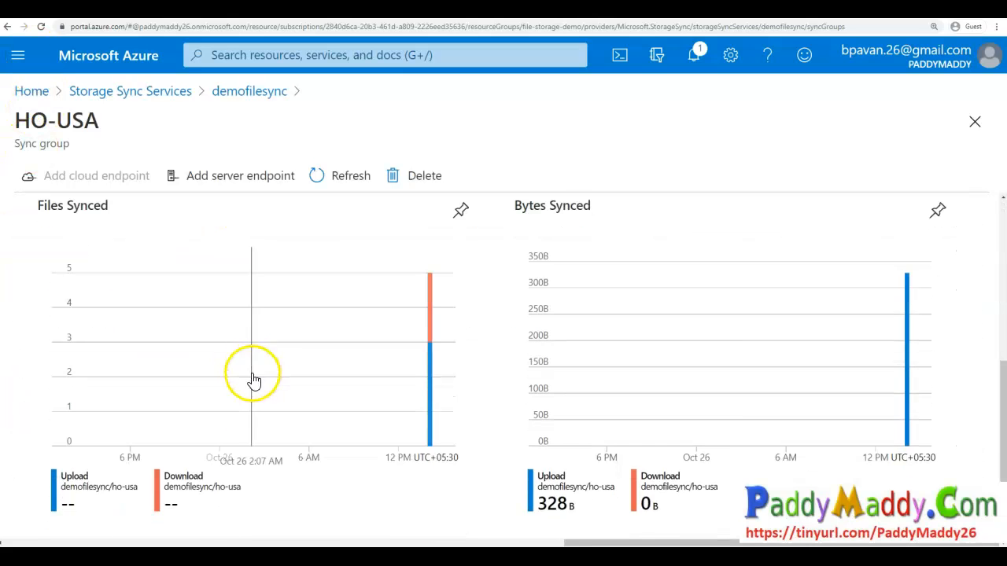